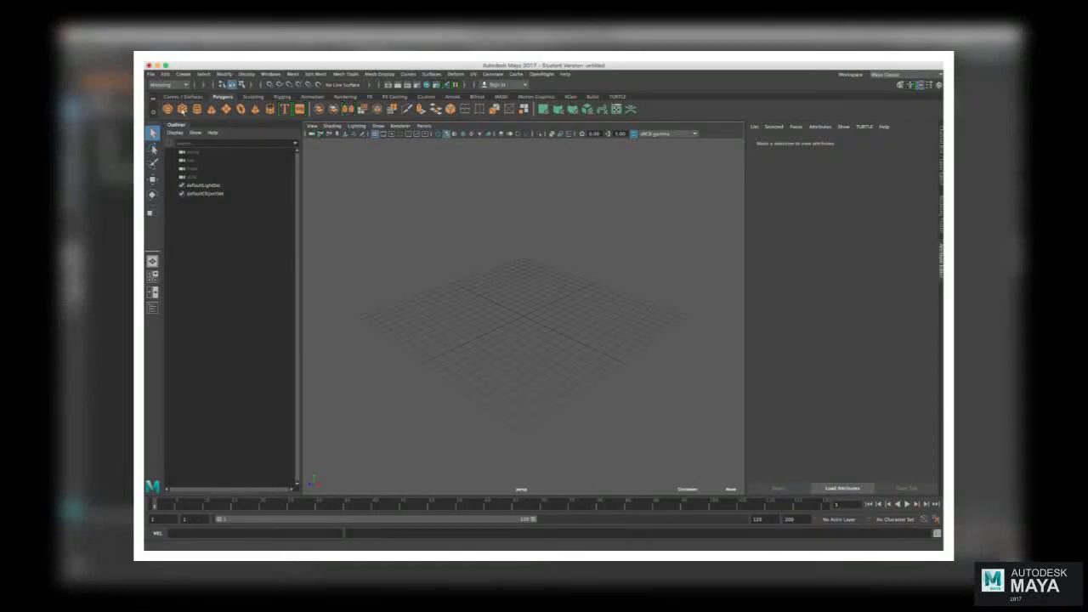
Create a polygon sphere and frame it in the single perspective view.
{"action": "left_click", "coordinate": [168, 109]}
{"action": "key", "text": "f"}
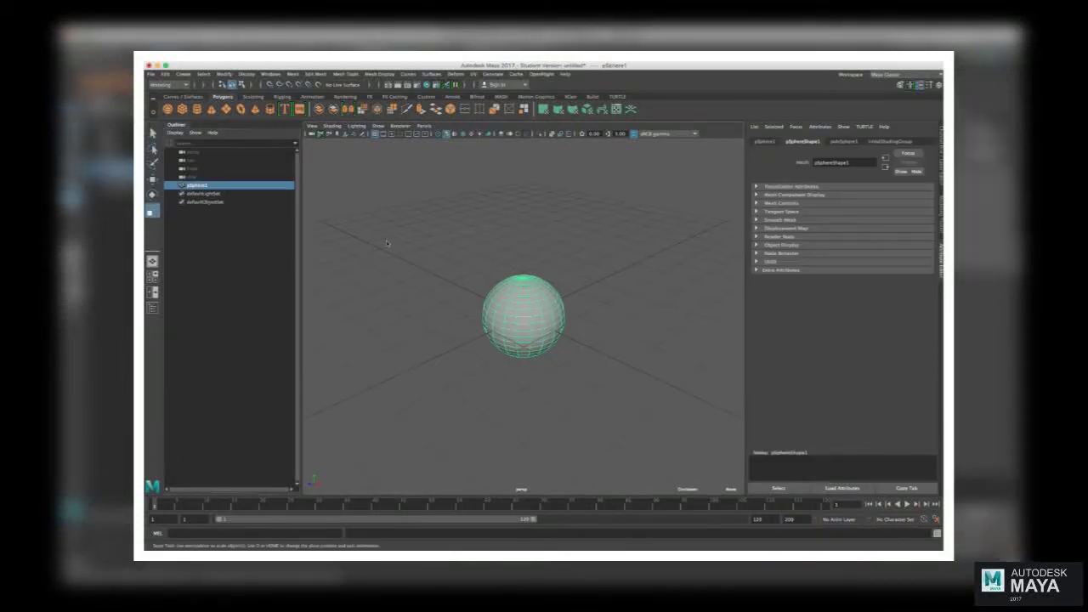
{"action": "key", "text": "r"}
{"action": "key", "text": "space"}
{"action": "key", "text": "space"}
{"action": "scroll", "coordinate": [551, 251], "scroll_direction": "up", "scroll_amount": 3}
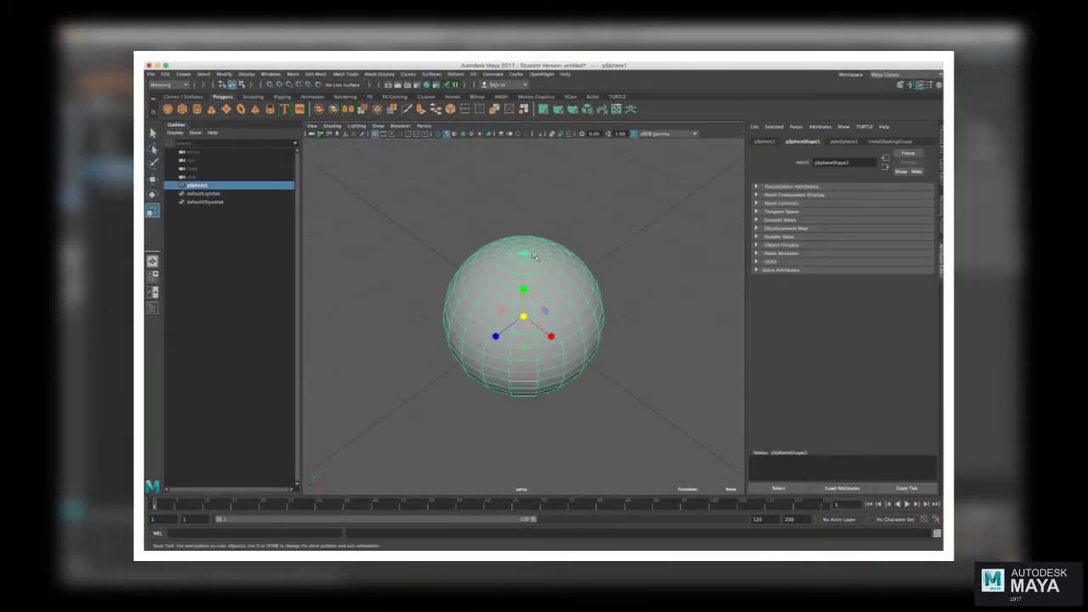
Select the edge loop of faces around the sphere's top pole.
{"action": "right_click", "coordinate": [529, 260]}
{"action": "left_click", "coordinate": [529, 243]}
{"action": "scroll", "coordinate": [529, 259], "scroll_direction": "up", "scroll_amount": 4}
{"action": "left_click", "coordinate": [522, 195]}
{"action": "key", "text": "q"}
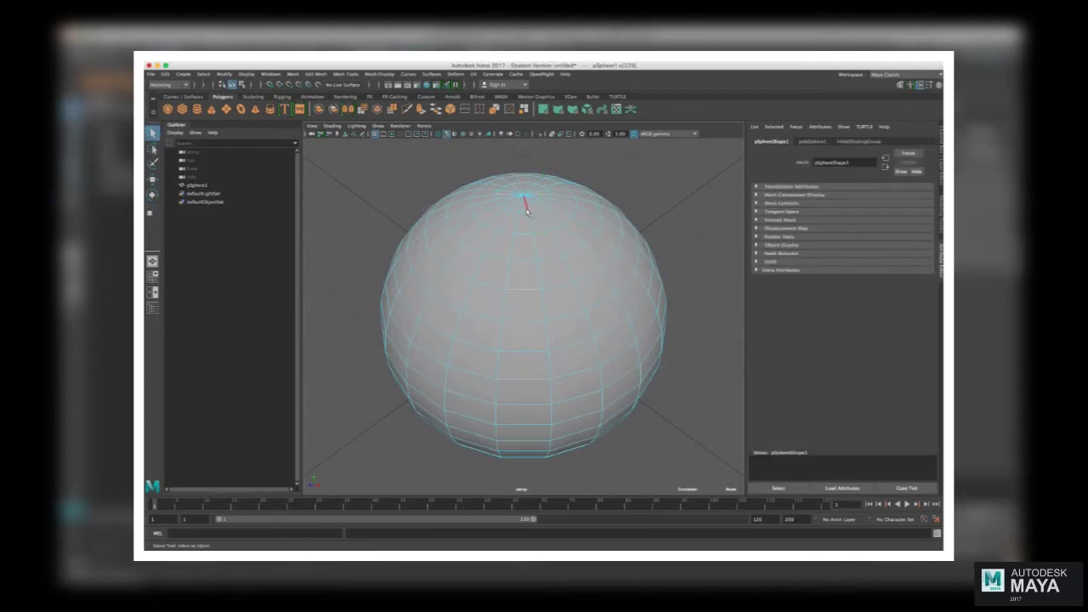
{"action": "left_click", "coordinate": [522, 198]}
{"action": "double_click", "coordinate": [524, 195]}
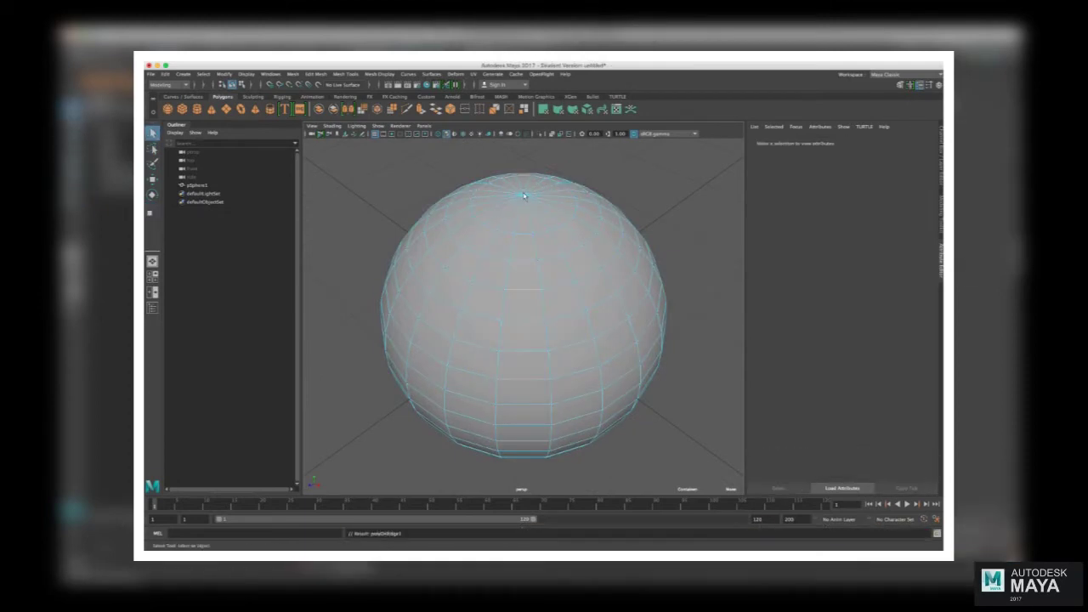
{"action": "right_click", "coordinate": [524, 197]}
{"action": "scroll", "coordinate": [523, 221], "scroll_direction": "down", "scroll_amount": 3}
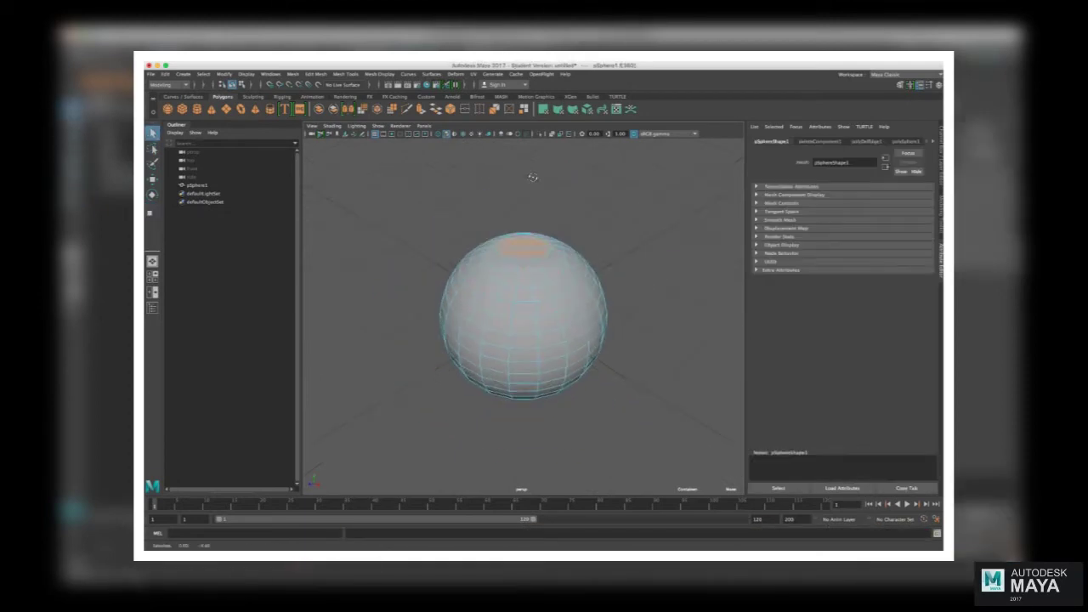
Extrude the top faces upward twice to form the flask's neck.
{"action": "right_click", "coordinate": [519, 233], "text": "shift"}
{"action": "left_click_drag", "start_coordinate": [522, 208], "coordinate": [528, 223]}
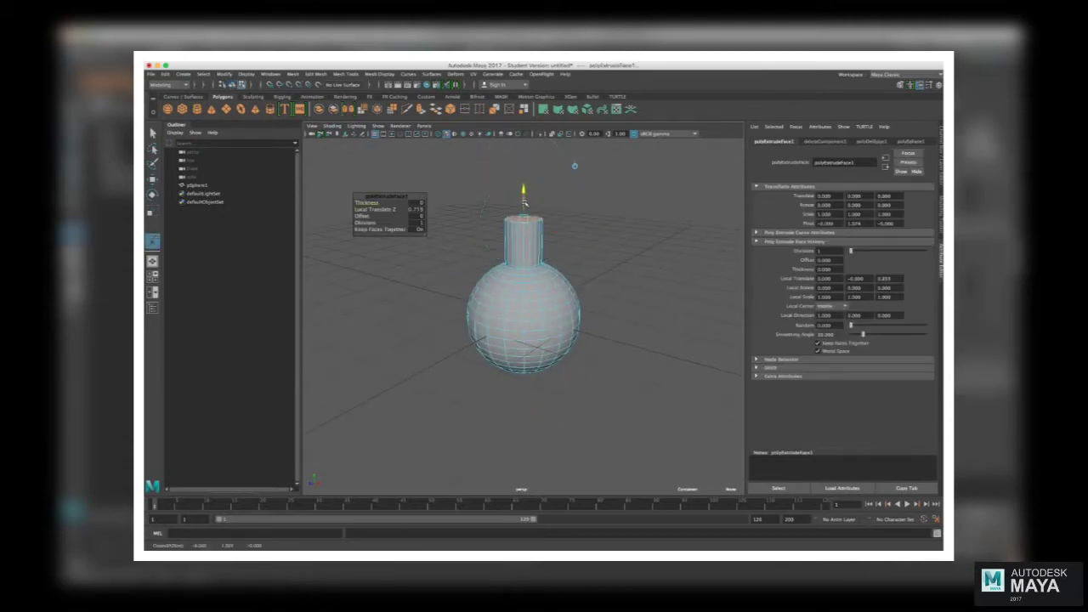
{"action": "scroll", "coordinate": [524, 204], "scroll_direction": "up", "scroll_amount": 2}
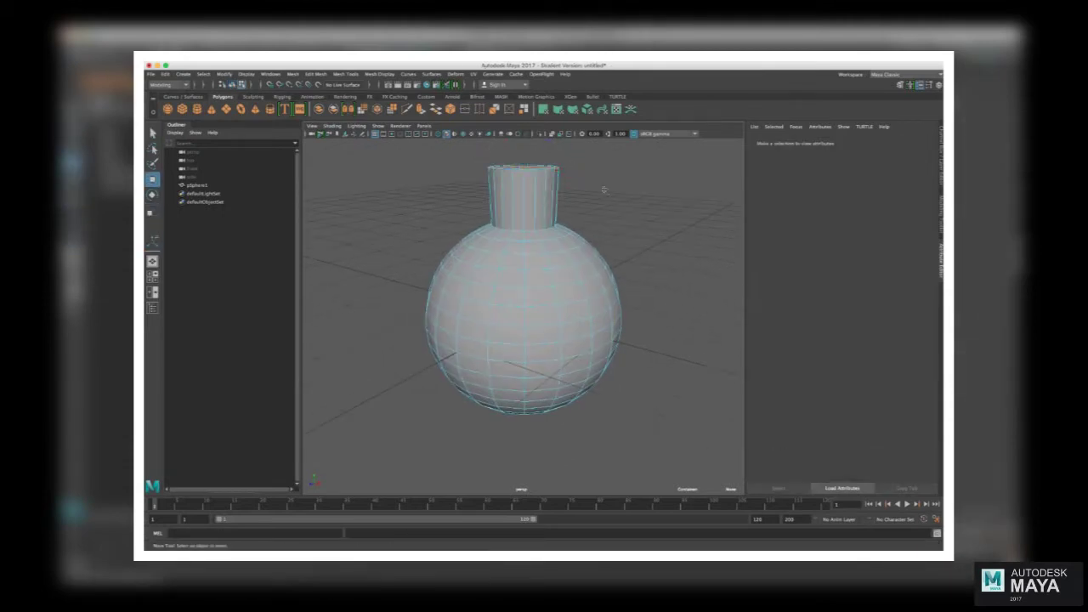
{"action": "right_click", "coordinate": [522, 179], "text": "shift"}
{"action": "left_click", "coordinate": [523, 170]}
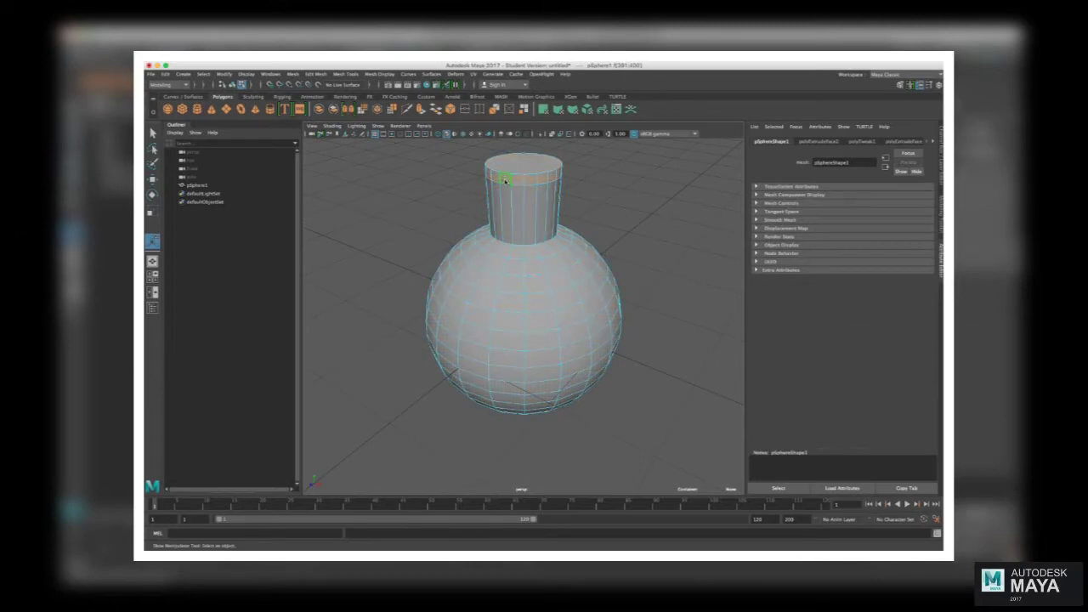
Extrude and widen the neck's top into a flared rim, then select the whole flask.
{"action": "right_click", "coordinate": [524, 161], "text": "shift"}
{"action": "left_click", "coordinate": [524, 153]}
{"action": "left_click_drag", "start_coordinate": [523, 166], "coordinate": [536, 169]}
{"action": "scroll", "coordinate": [661, 231], "scroll_direction": "down", "scroll_amount": 3}
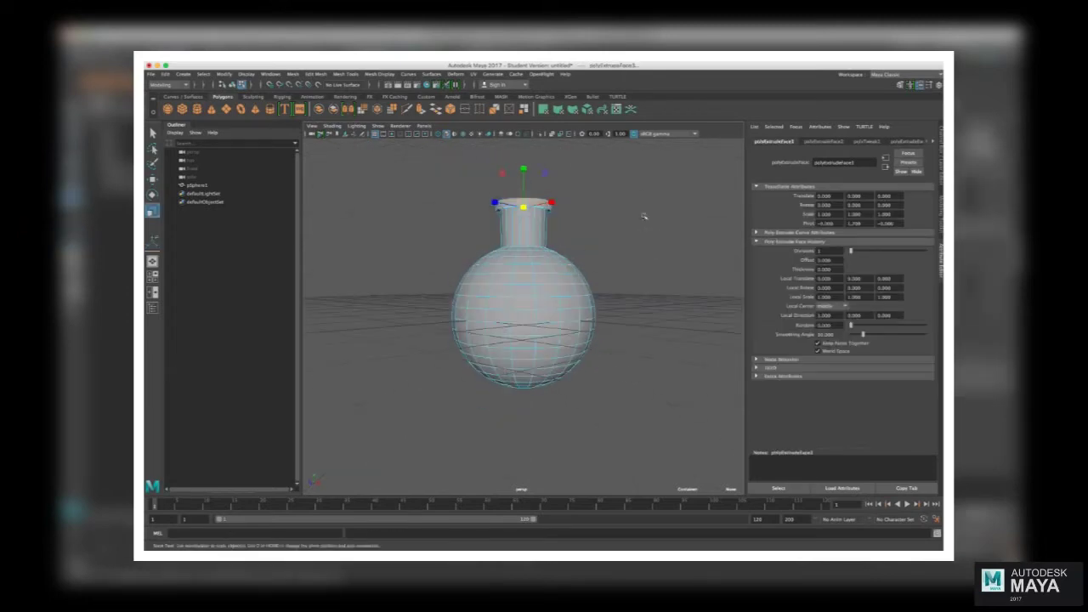
{"action": "right_click", "coordinate": [522, 231]}
{"action": "left_click", "coordinate": [576, 272]}
Tilt the flask left and extrude the rim's top face to open it.
{"action": "key", "text": "e"}
{"action": "left_click_drag", "start_coordinate": [497, 291], "coordinate": [493, 298]}
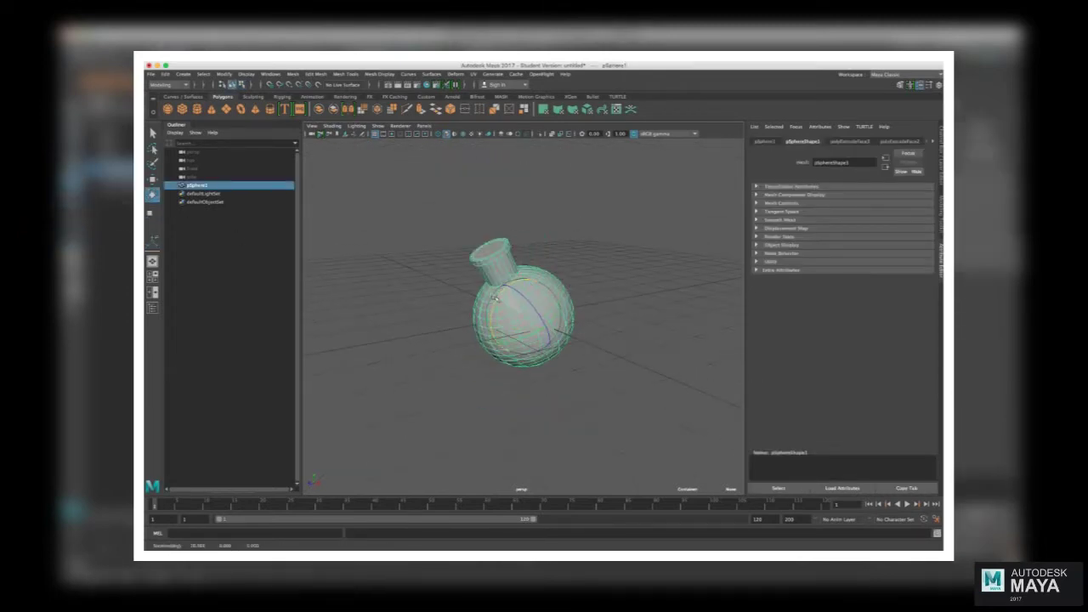
{"action": "scroll", "coordinate": [597, 333], "scroll_direction": "up", "scroll_amount": 3}
{"action": "right_click", "coordinate": [476, 263]}
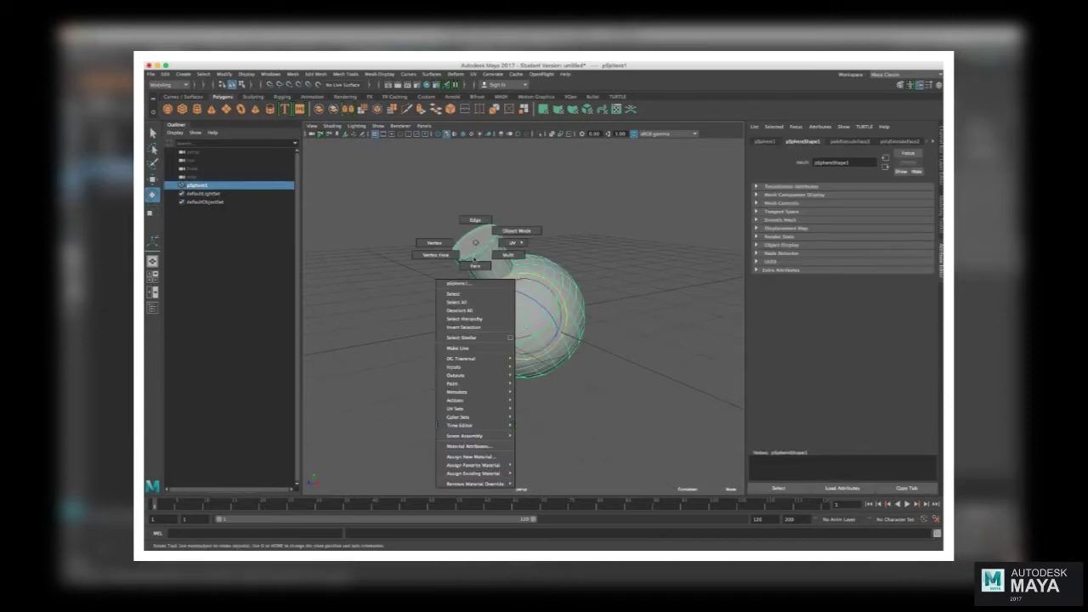
{"action": "left_click", "coordinate": [497, 244]}
{"action": "key", "text": "w"}
{"action": "key", "text": "ctrl+e"}
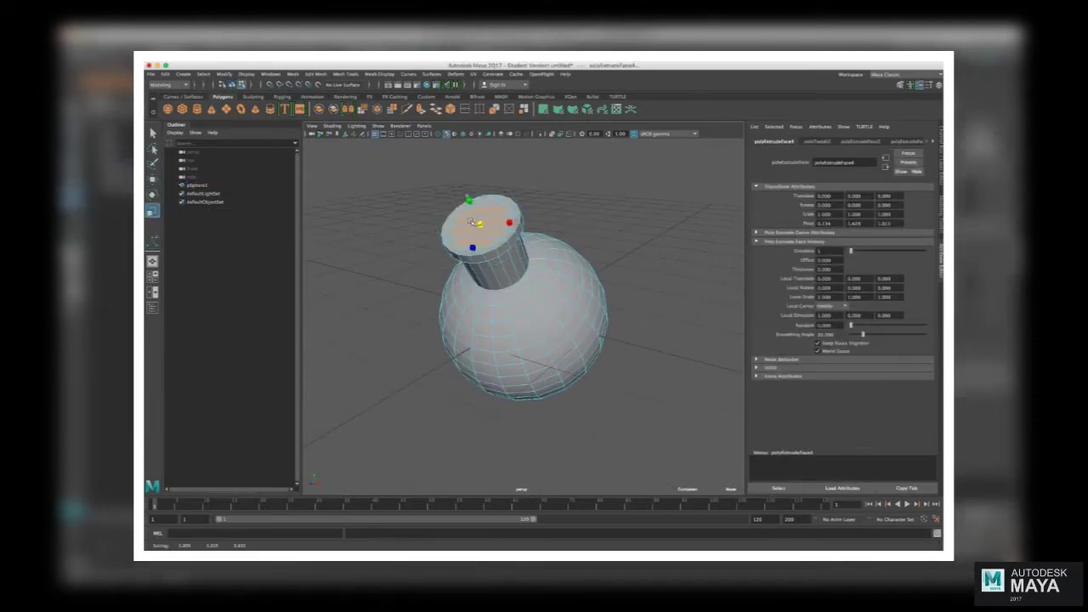
{"action": "right_click", "coordinate": [473, 223]}
{"action": "left_click", "coordinate": [588, 262]}
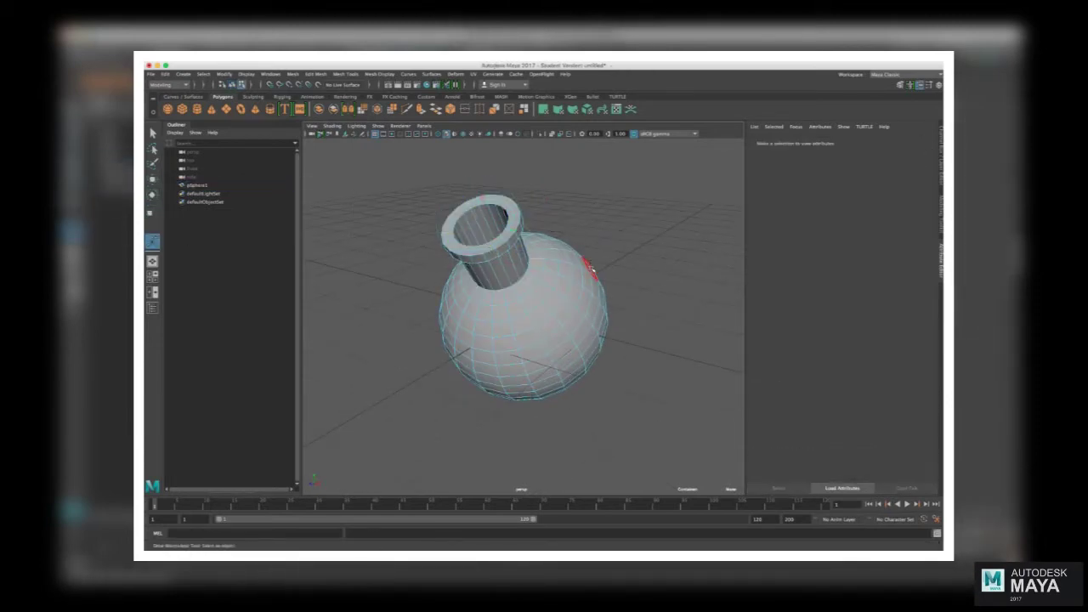
{"action": "scroll", "coordinate": [602, 296], "scroll_direction": "down", "scroll_amount": 2}
Tilt the flask further left and shift the ring of neck faces up and outward.
{"action": "left_click", "coordinate": [519, 315]}
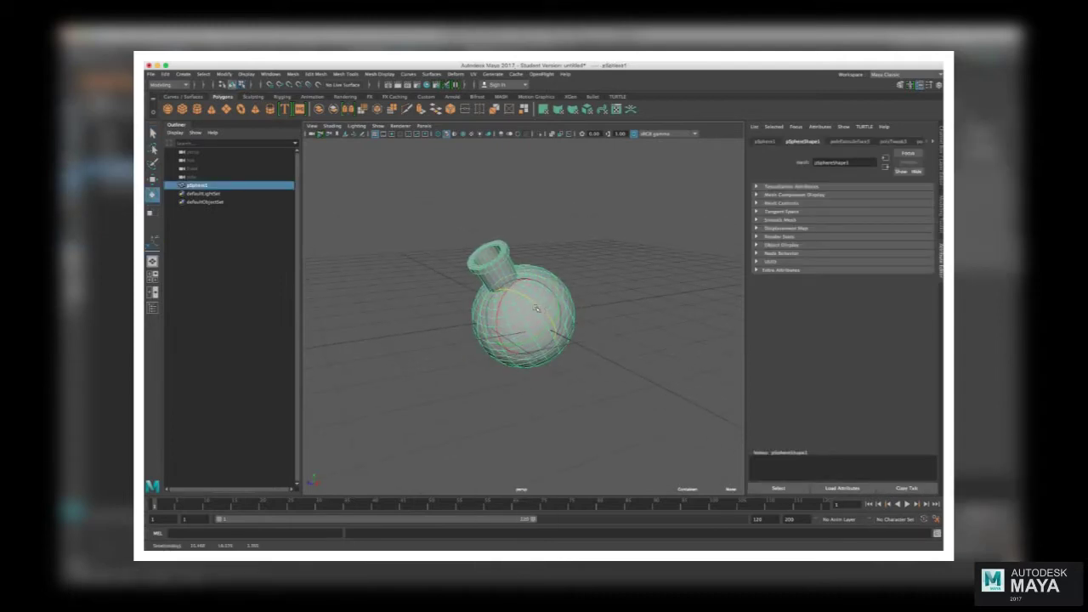
{"action": "key", "text": "e"}
{"action": "left_click_drag", "start_coordinate": [522, 310], "coordinate": [521, 308]}
{"action": "right_click", "coordinate": [489, 264]}
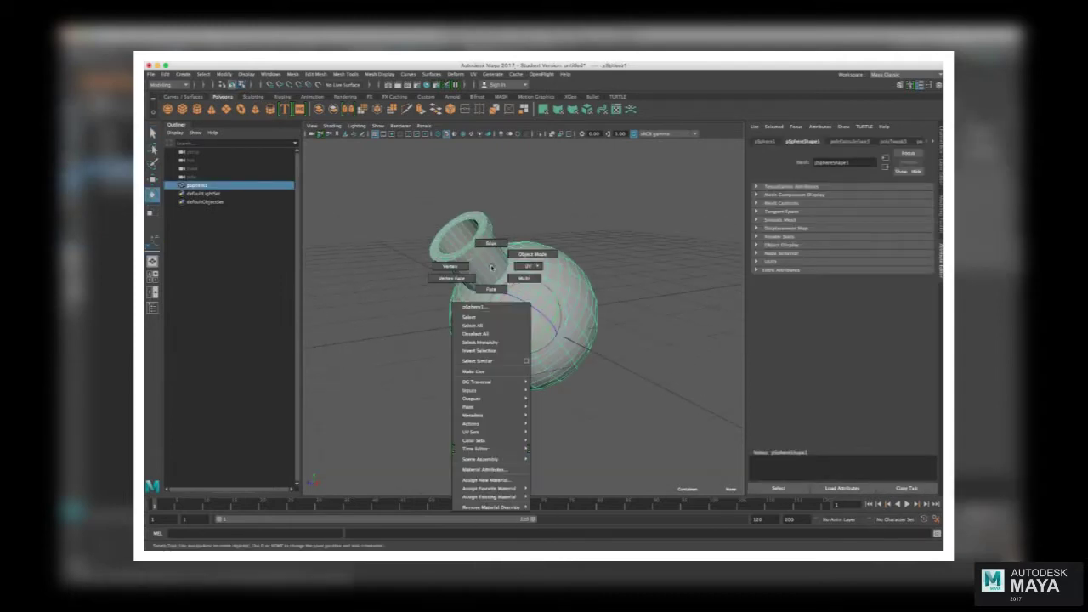
{"action": "scroll", "coordinate": [510, 281], "scroll_direction": "up", "scroll_amount": 2}
{"action": "double_click", "coordinate": [489, 255]}
{"action": "scroll", "coordinate": [489, 255], "scroll_direction": "up", "scroll_amount": 2}
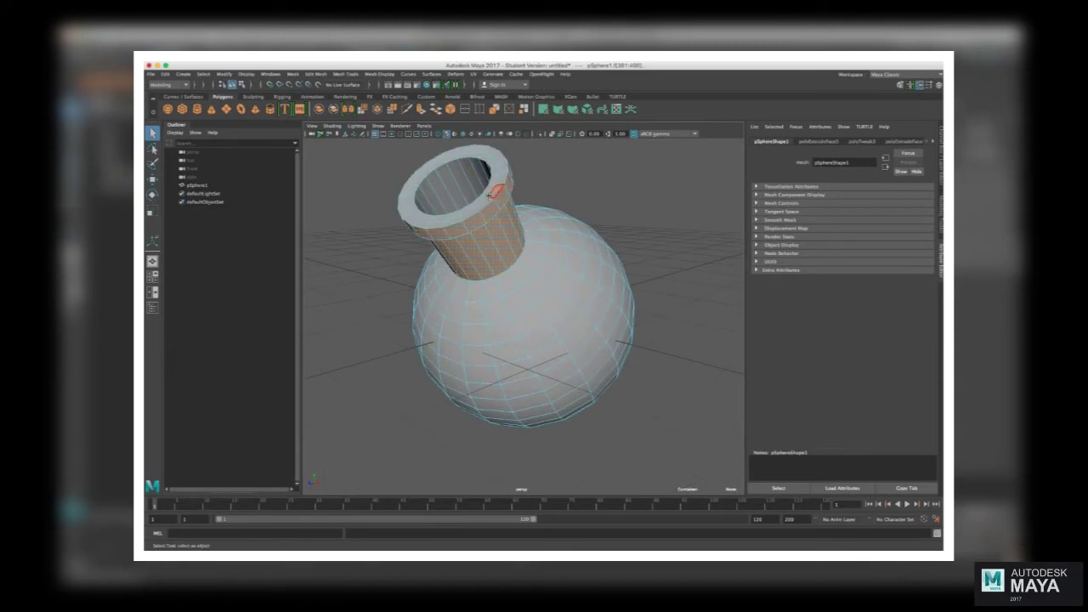
{"action": "key", "text": "w"}
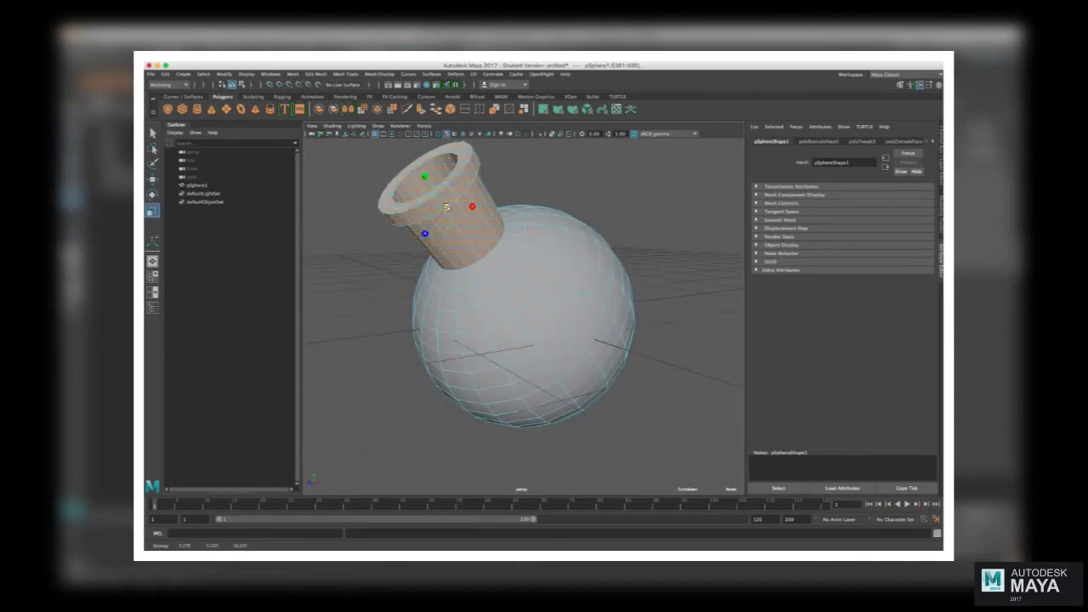
{"action": "scroll", "coordinate": [476, 244], "scroll_direction": "down", "scroll_amount": 2}
{"action": "mouse_move", "coordinate": [476, 244]}
{"action": "left_mouse_down"}
{"action": "mouse_move", "coordinate": [443, 212]}
{"action": "mouse_move", "coordinate": [457, 224]}
{"action": "left_mouse_up"}
{"action": "right_click", "coordinate": [527, 293]}
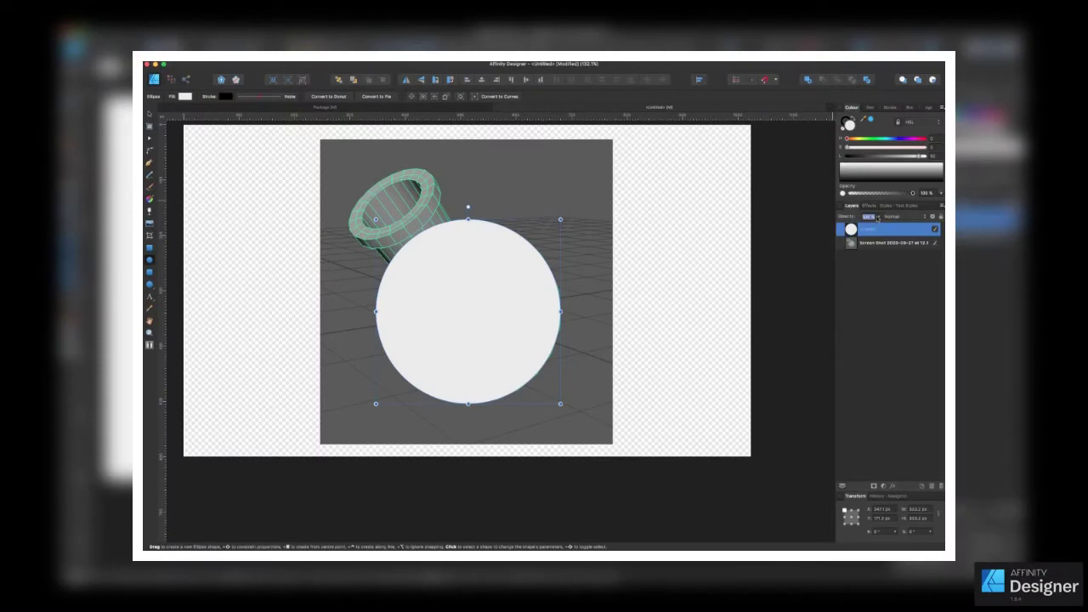
Lower the white circle's opacity so the flask screenshot shows through.
{"action": "left_click_drag", "start_coordinate": [876, 219], "coordinate": [682, 214]}
{"action": "left_click", "coordinate": [591, 317]}
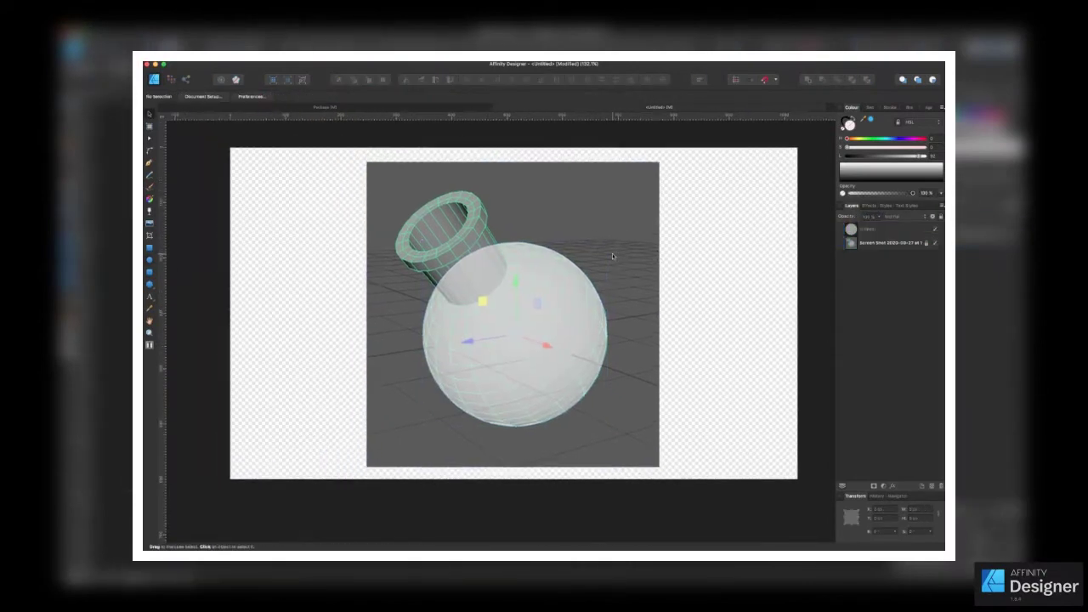
{"action": "scroll", "coordinate": [399, 202], "scroll_direction": "up", "scroll_amount": 5}
Trace a curved outline along the neck, then draw a white ellipse over the opening.
{"action": "key", "text": "p"}
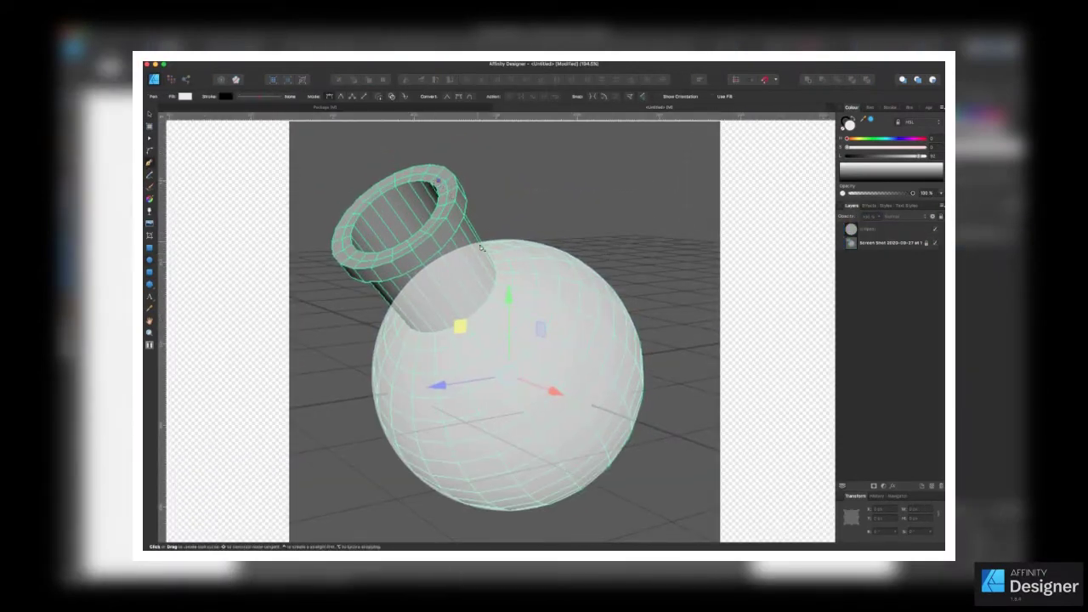
{"action": "left_click", "coordinate": [493, 263]}
{"action": "left_click", "coordinate": [438, 181]}
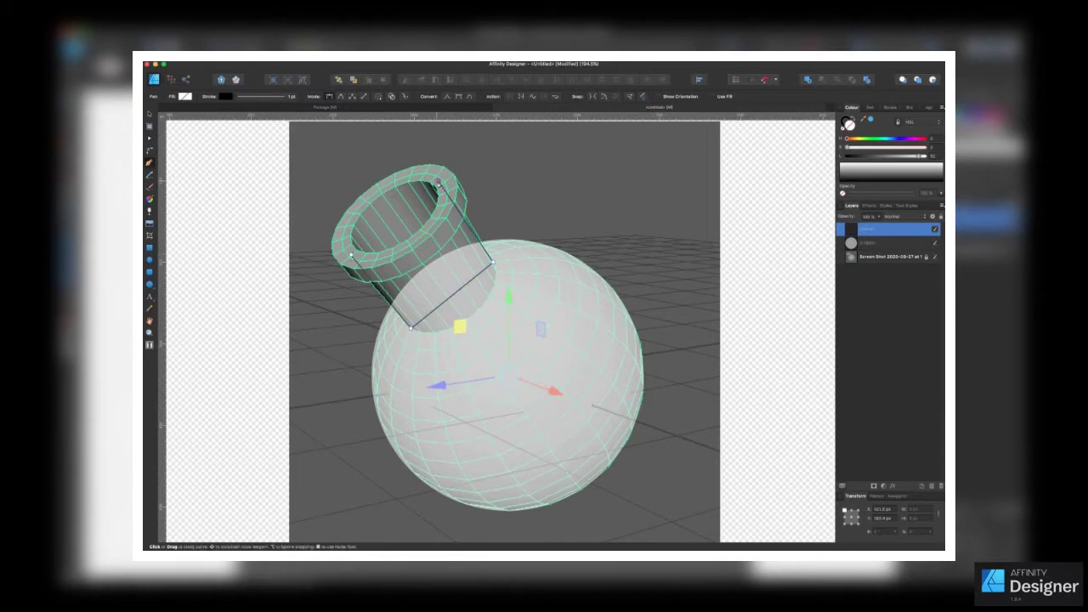
{"action": "left_click", "coordinate": [484, 308]}
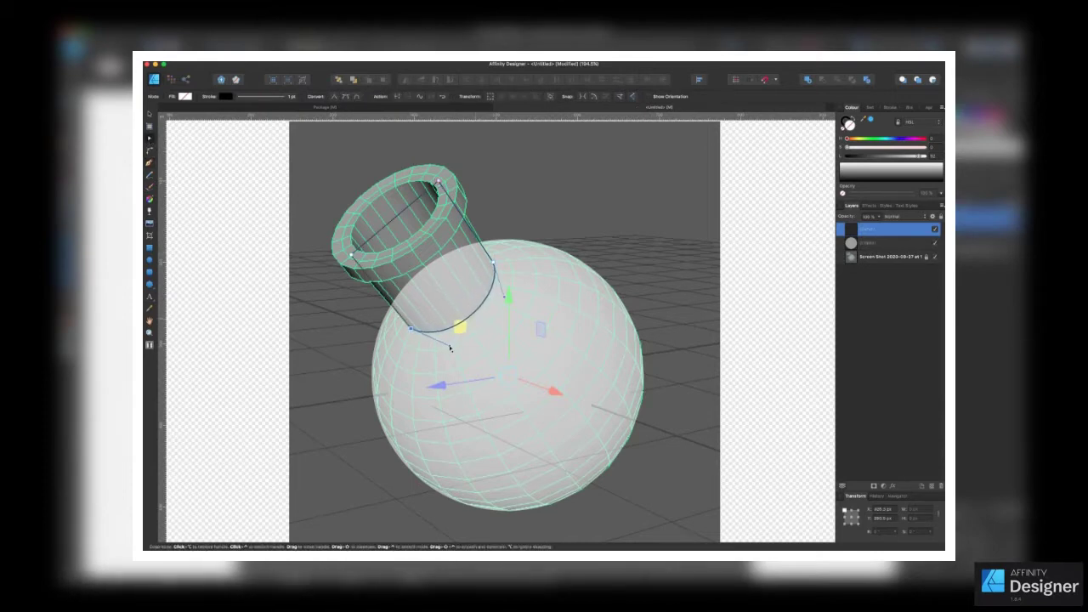
{"action": "key", "text": "p"}
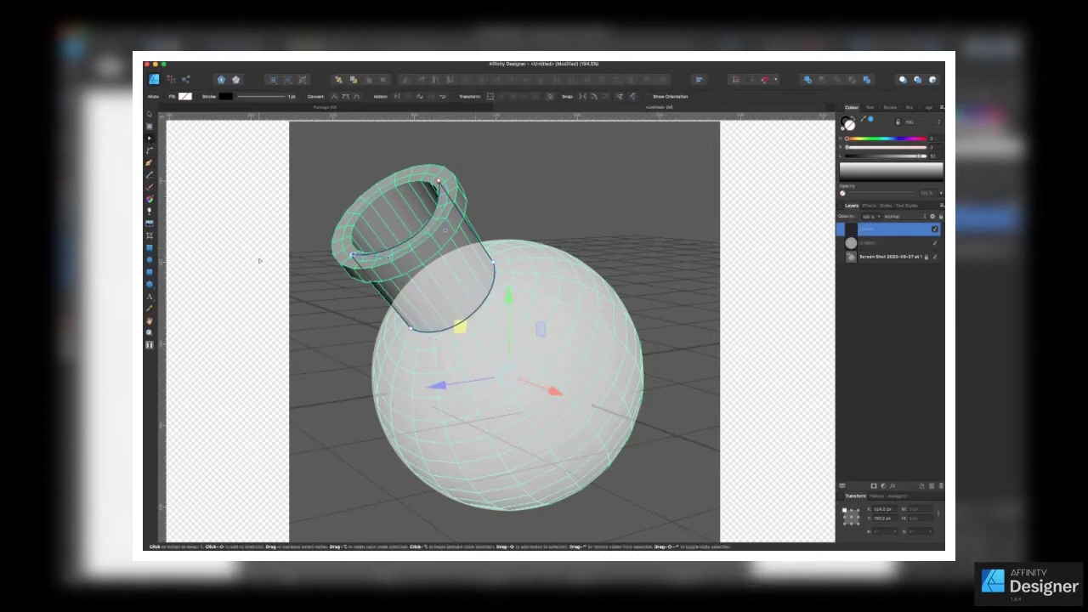
{"action": "key", "text": "m"}
{"action": "mouse_move", "coordinate": [330, 160]}
{"action": "left_mouse_down"}
{"action": "mouse_move", "coordinate": [451, 255]}
{"action": "mouse_move", "coordinate": [378, 157]}
{"action": "mouse_move", "coordinate": [350, 187]}
{"action": "left_mouse_up"}
Narrow and tilt the white cap ellipse to match the rim and make it semi-transparent.
{"action": "key", "text": "v"}
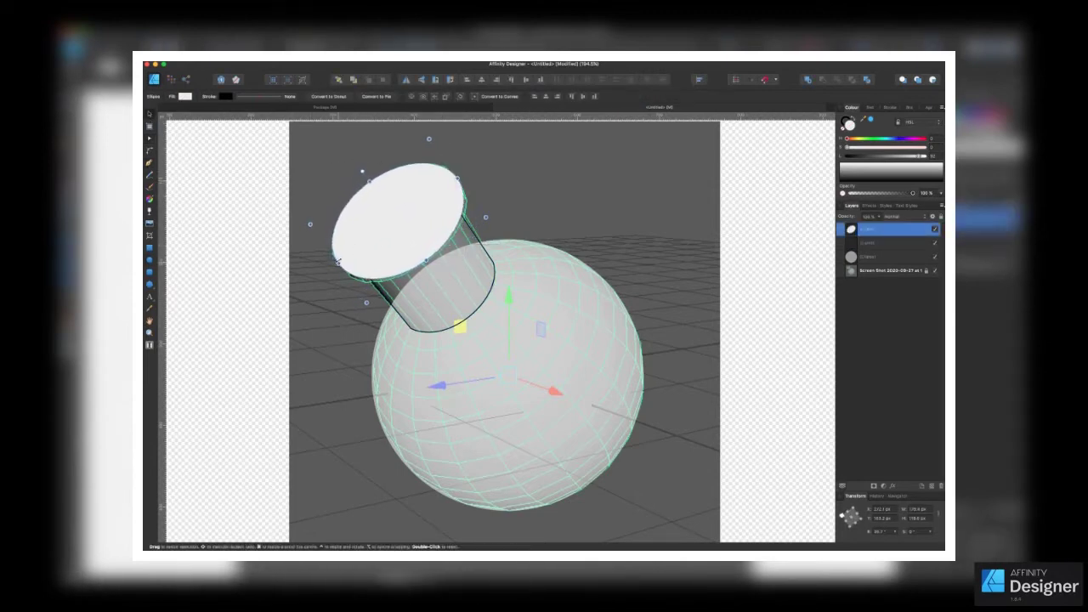
{"action": "left_click_drag", "start_coordinate": [426, 261], "coordinate": [414, 245]}
{"action": "left_click_drag", "start_coordinate": [457, 178], "coordinate": [448, 172]}
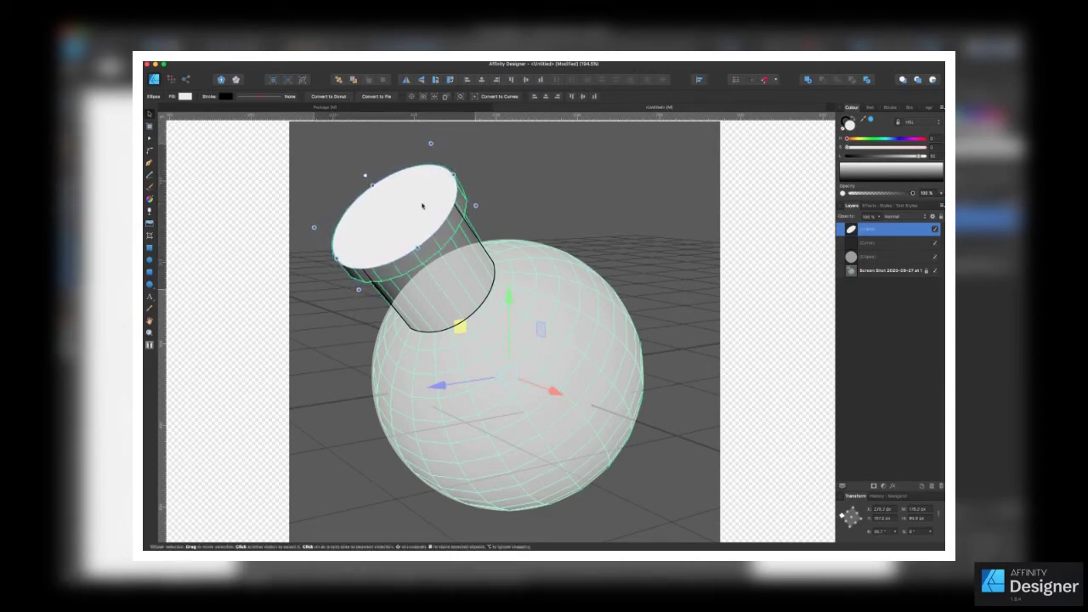
{"action": "key", "text": "6"}
Duplicate the cap ellipse, offset the copy into a disc top, and add a node.
{"action": "key", "text": "ctrl+j"}
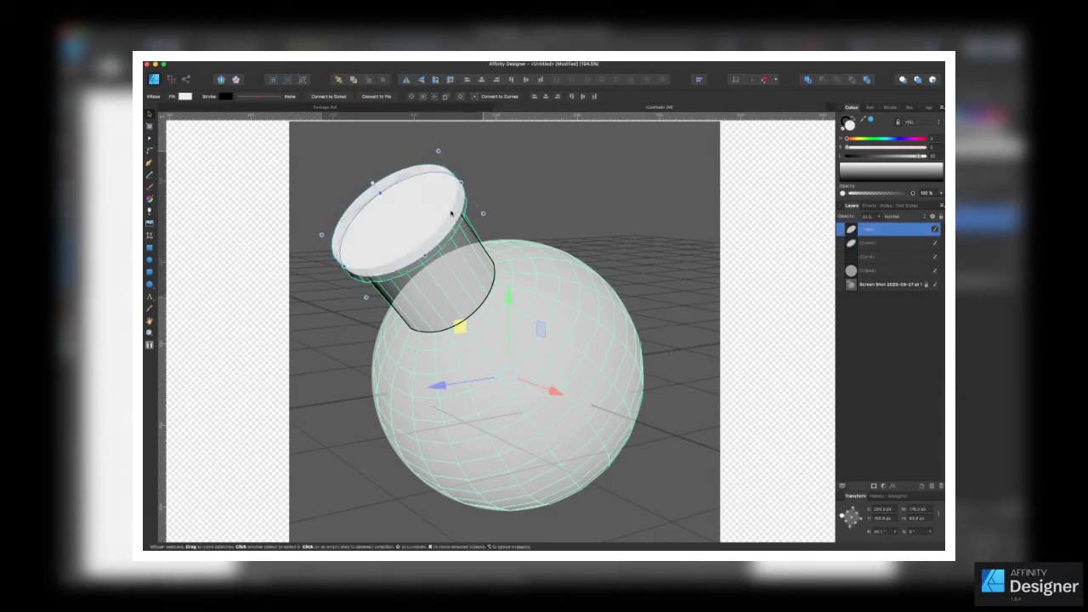
{"action": "left_click_drag", "start_coordinate": [400, 212], "coordinate": [452, 213]}
{"action": "scroll", "coordinate": [455, 147], "scroll_direction": "up", "scroll_amount": 3}
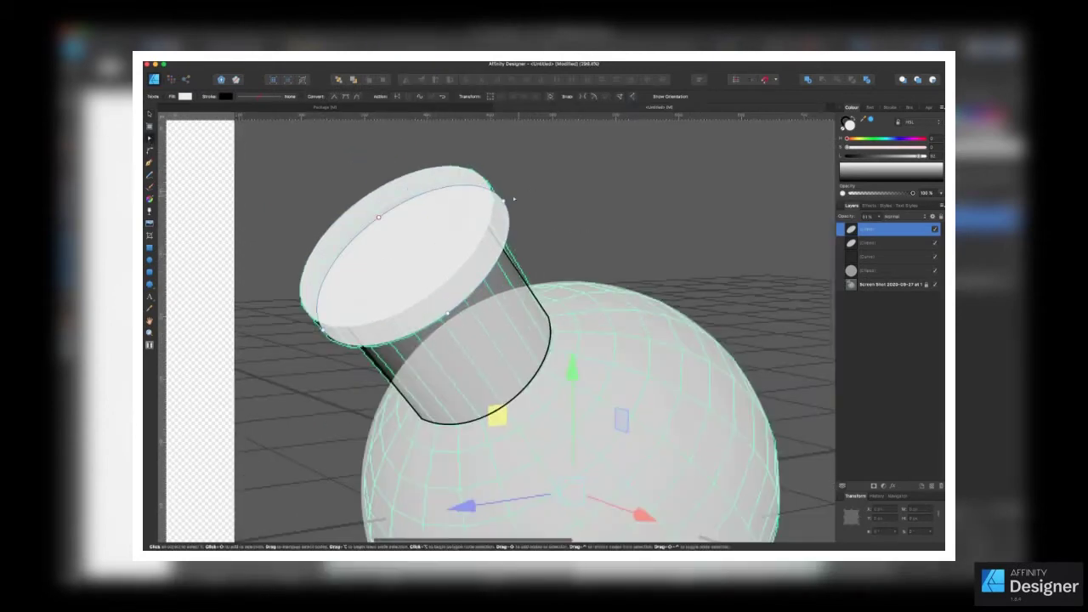
{"action": "key", "text": "a"}
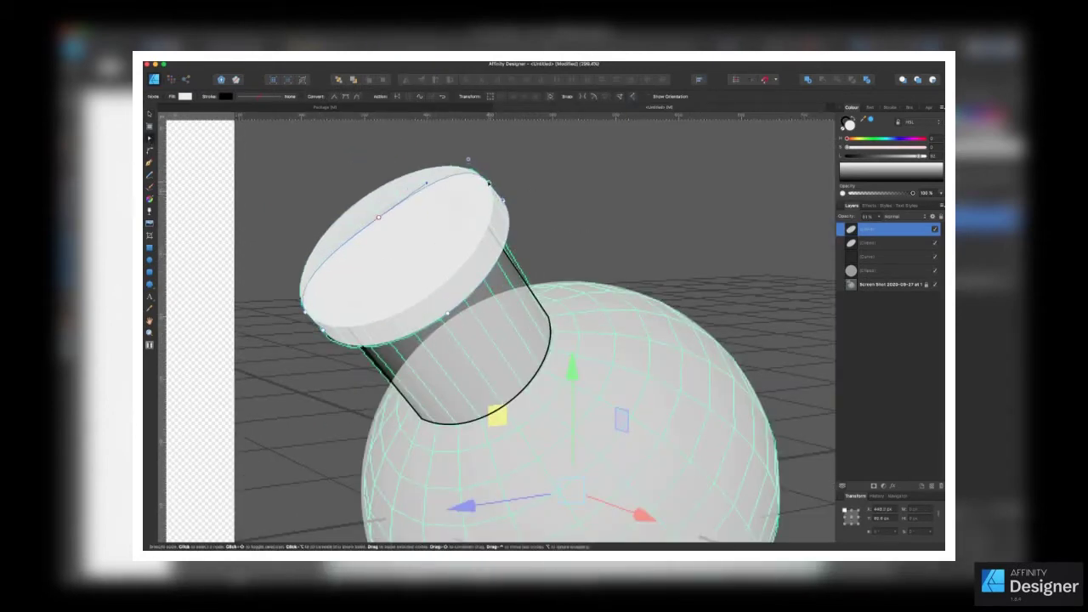
{"action": "left_click", "coordinate": [379, 219]}
{"action": "scroll", "coordinate": [503, 203], "scroll_direction": "up", "scroll_amount": 2}
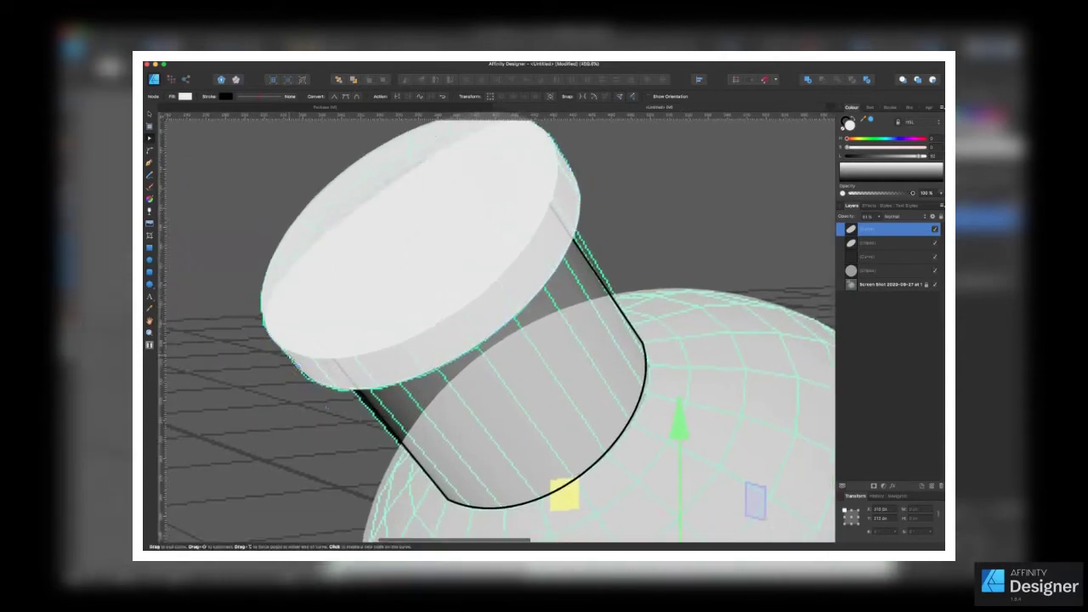
Duplicate the rim ellipse and shrink it, then copy in the neck outline curve.
{"action": "key", "text": "v"}
{"action": "scroll", "coordinate": [368, 272], "scroll_direction": "down", "scroll_amount": 3}
{"action": "key", "text": "super+j"}
{"action": "left_click_drag", "start_coordinate": [400, 202], "coordinate": [388, 223]}
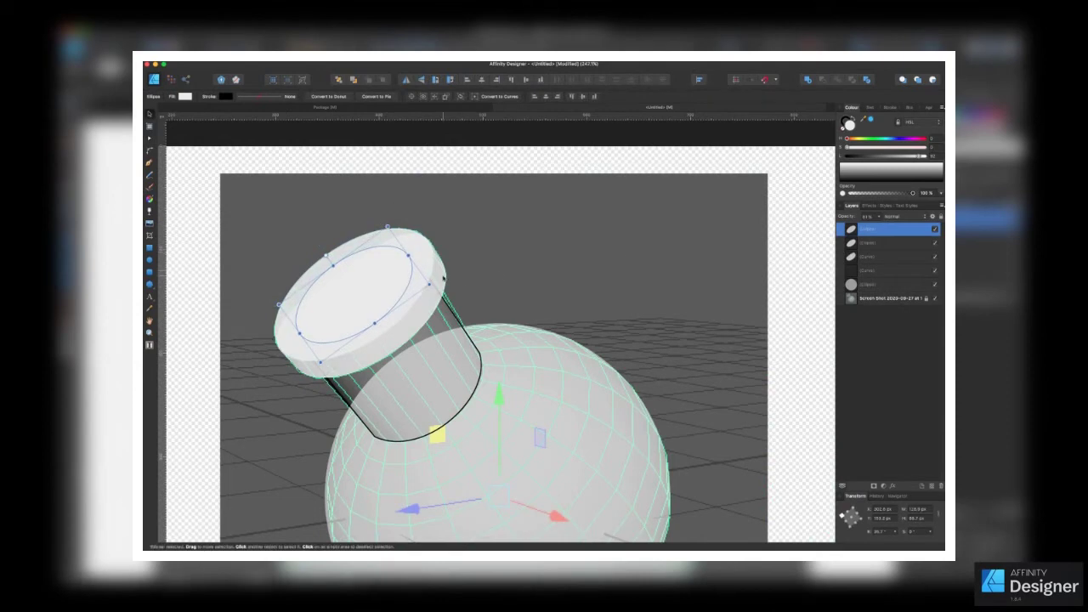
{"action": "left_click", "coordinate": [876, 242]}
{"action": "key", "text": "super+v"}
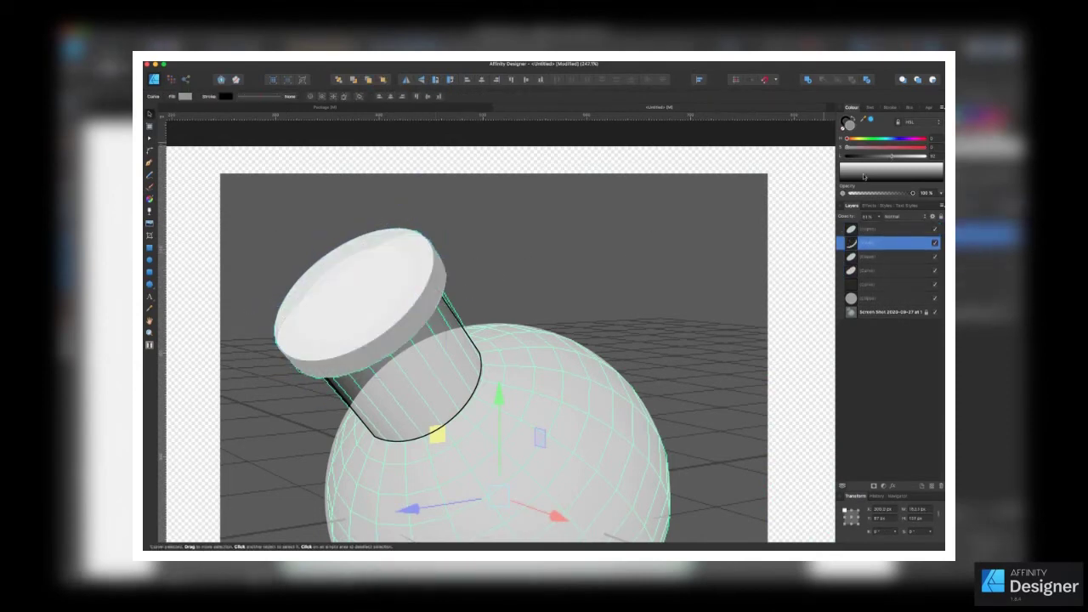
Resize the inner ellipse to fit the cap and reorder it in the layer stack.
{"action": "left_click", "coordinate": [423, 255]}
{"action": "scroll", "coordinate": [417, 279], "scroll_direction": "up", "scroll_amount": 5}
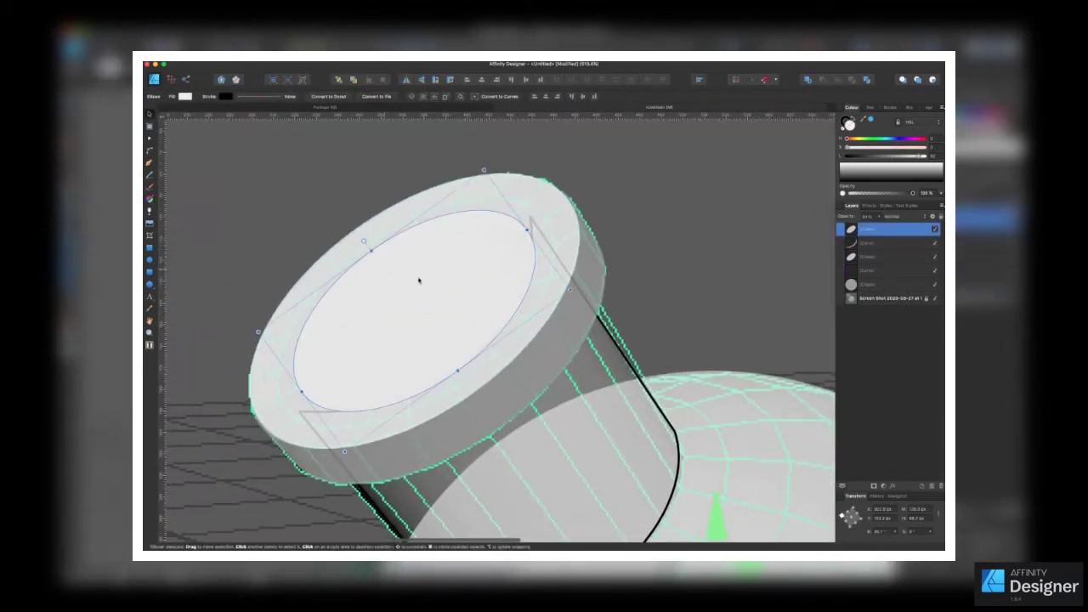
{"action": "left_click_drag", "start_coordinate": [447, 409], "coordinate": [453, 368]}
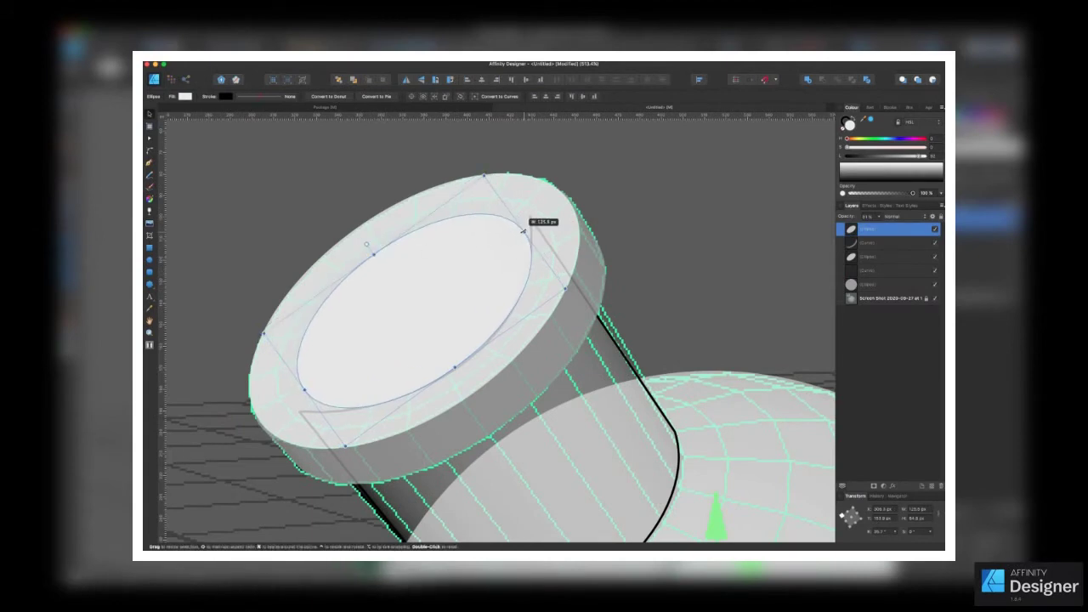
{"action": "scroll", "coordinate": [524, 230], "scroll_direction": "down", "scroll_amount": 5}
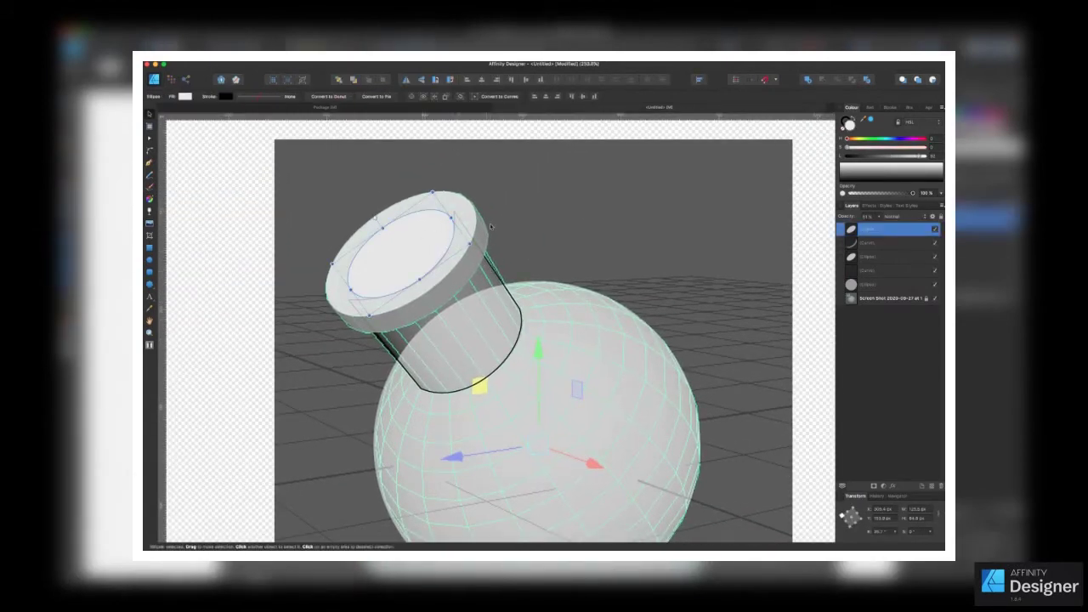
{"action": "left_click_drag", "start_coordinate": [815, 206], "coordinate": [854, 228]}
{"action": "scroll", "coordinate": [765, 238], "scroll_direction": "down", "scroll_amount": 3}
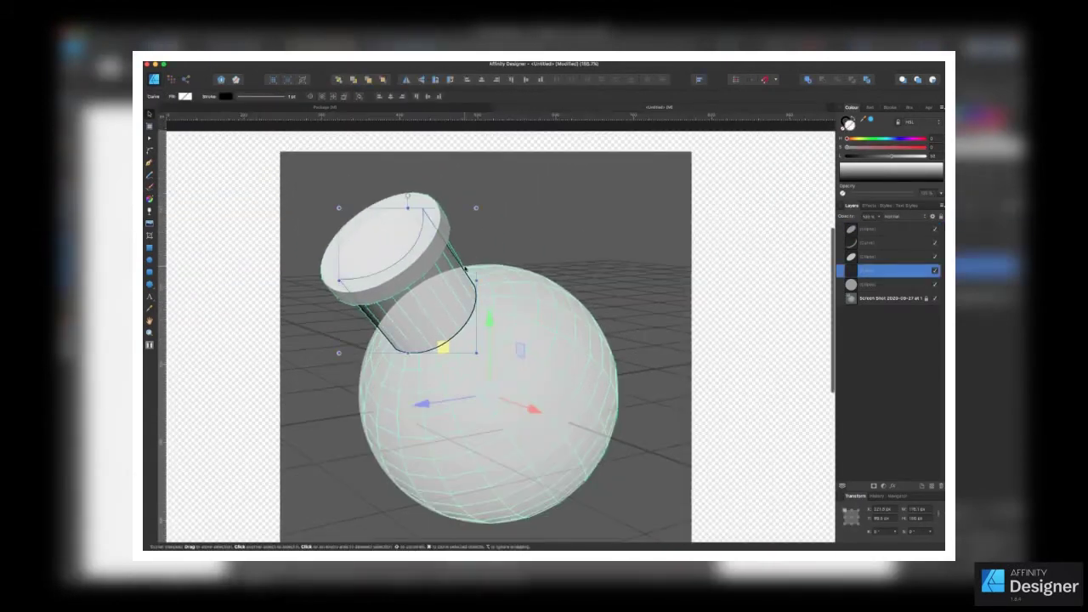
Select all the traced flask shapes and give them thick black outlines.
{"action": "scroll", "coordinate": [759, 245], "scroll_direction": "down", "scroll_amount": 2}
{"action": "left_click", "coordinate": [760, 246]}
{"action": "key", "text": "ctrl+a"}
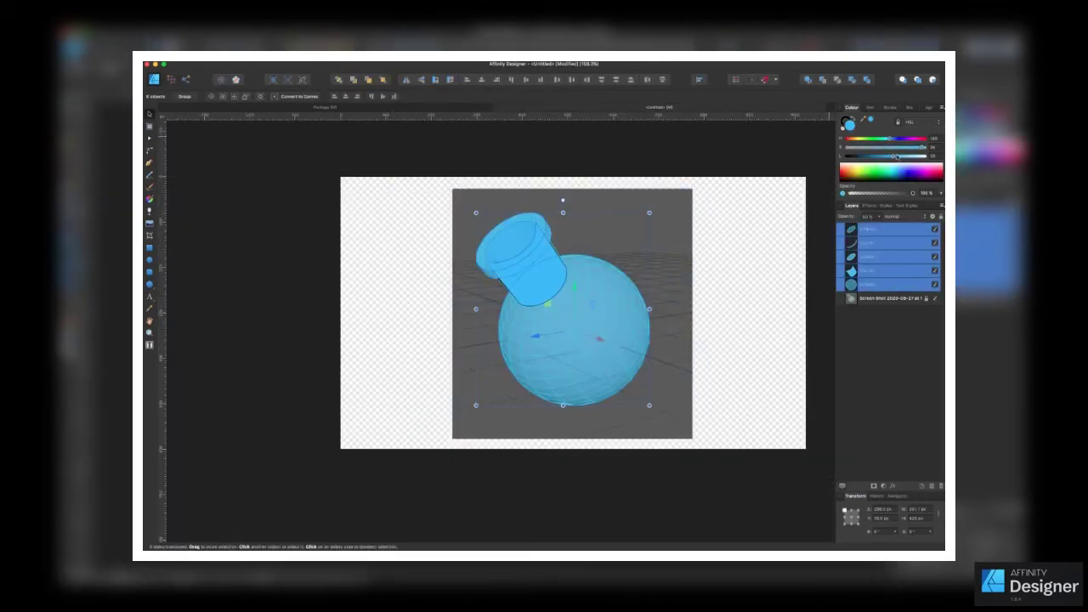
{"action": "left_click", "coordinate": [867, 270]}
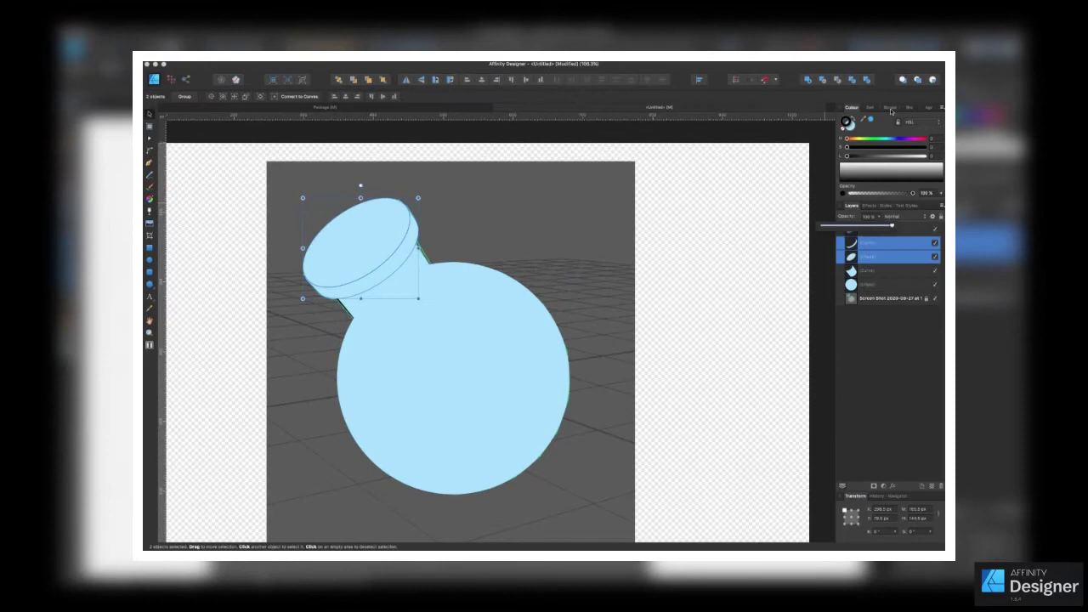
{"action": "left_click", "coordinate": [890, 108]}
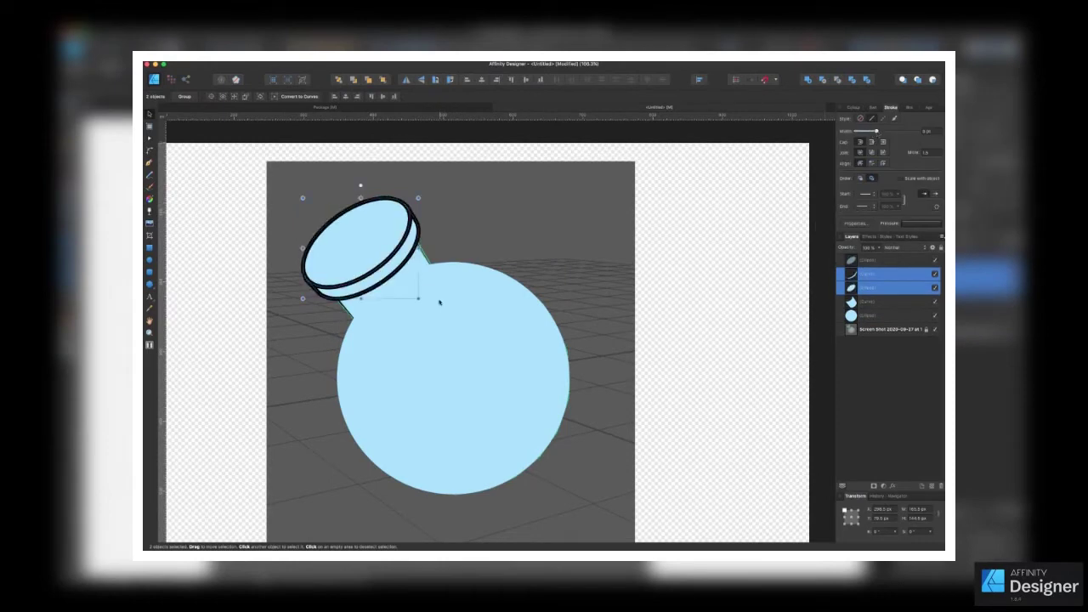
Set the cap ellipse's colour and lower the round body's opacity to 57%.
{"action": "key", "text": "a"}
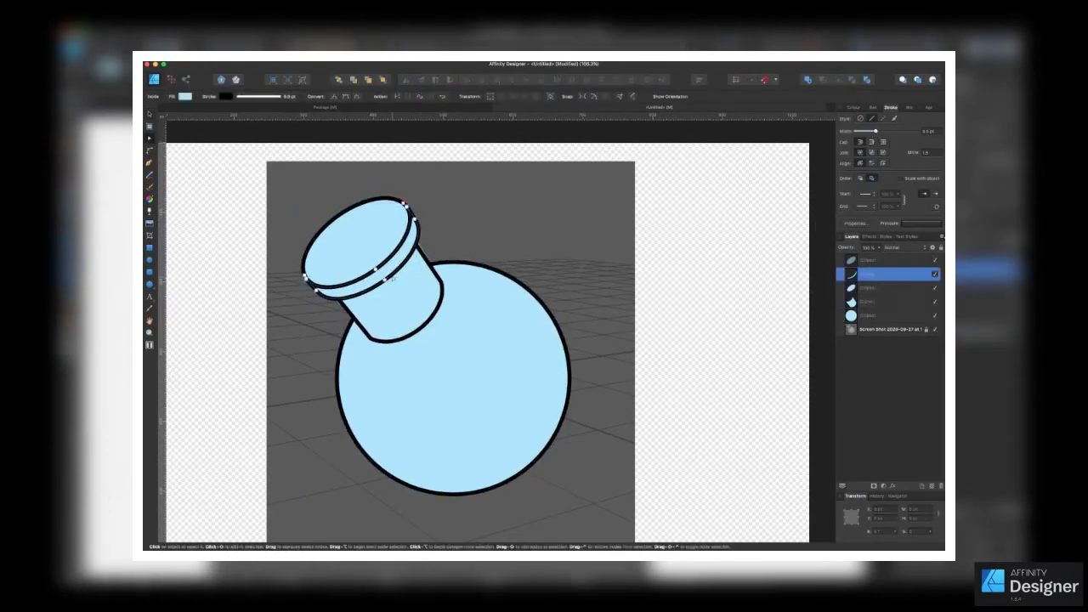
{"action": "left_click", "coordinate": [375, 241]}
{"action": "left_click", "coordinate": [858, 108]}
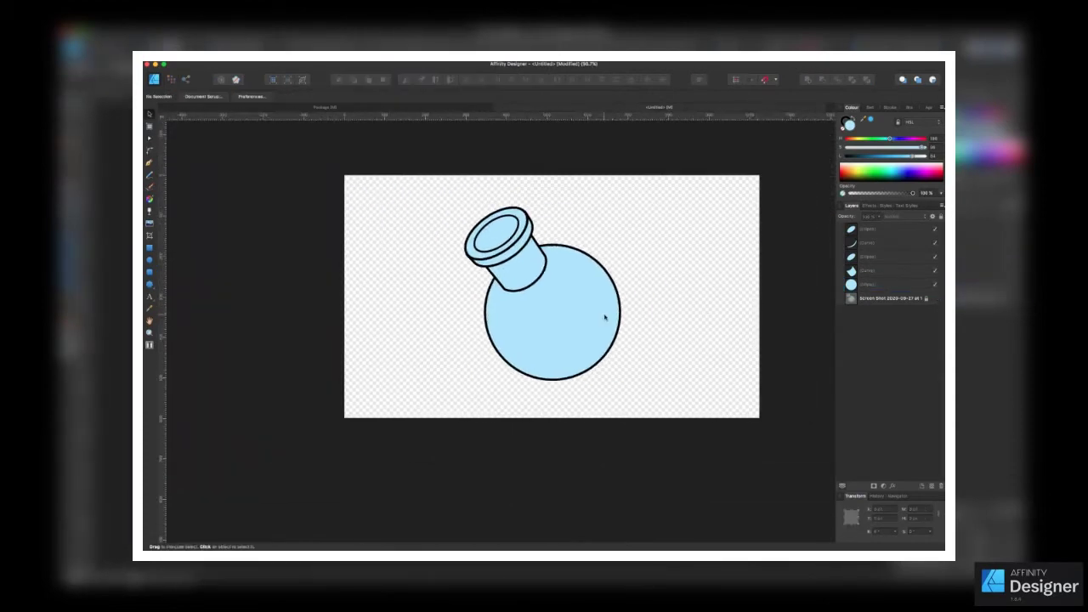
{"action": "left_click", "coordinate": [604, 317]}
{"action": "left_click_drag", "start_coordinate": [912, 193], "coordinate": [886, 195]}
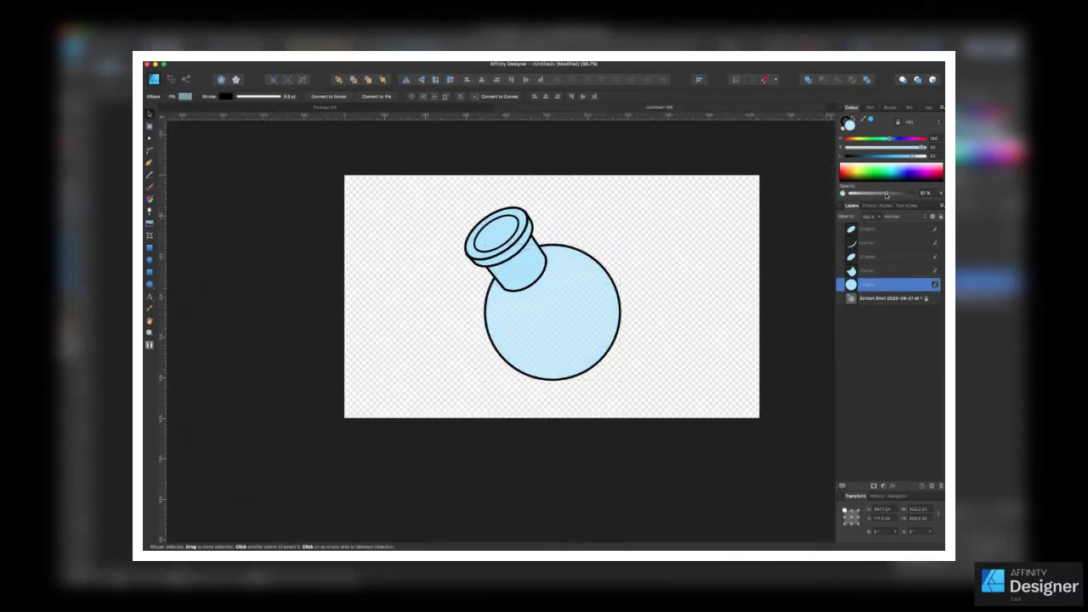
{"action": "scroll", "coordinate": [703, 279], "scroll_direction": "up", "scroll_amount": 5}
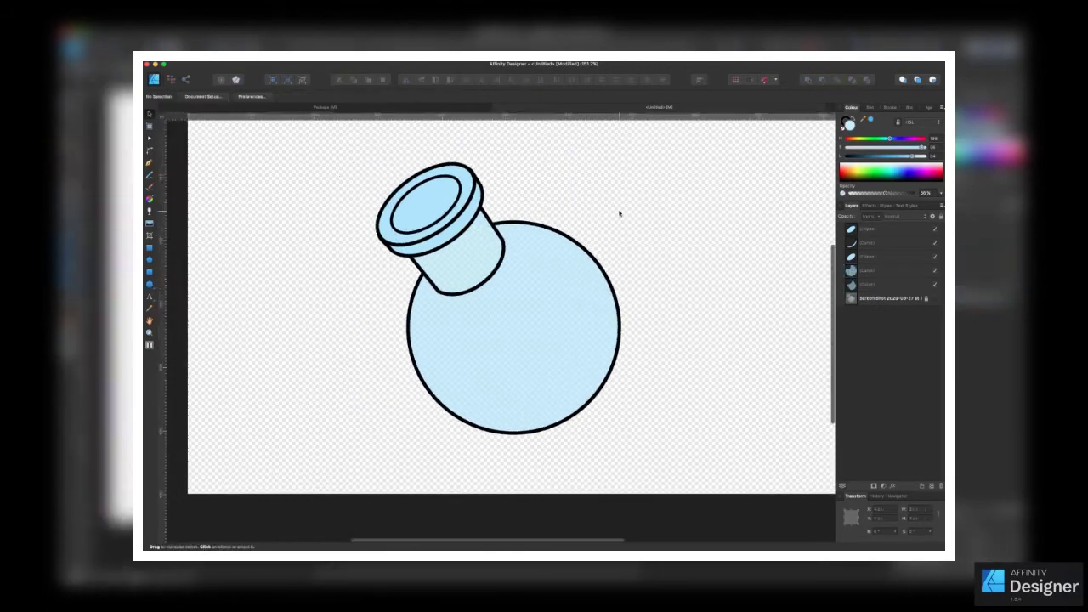
Give the inner mouth ellipse a linear gradient and adjust its blue colour.
{"action": "scroll", "coordinate": [476, 204], "scroll_direction": "up", "scroll_amount": 5}
{"action": "left_click", "coordinate": [443, 162]}
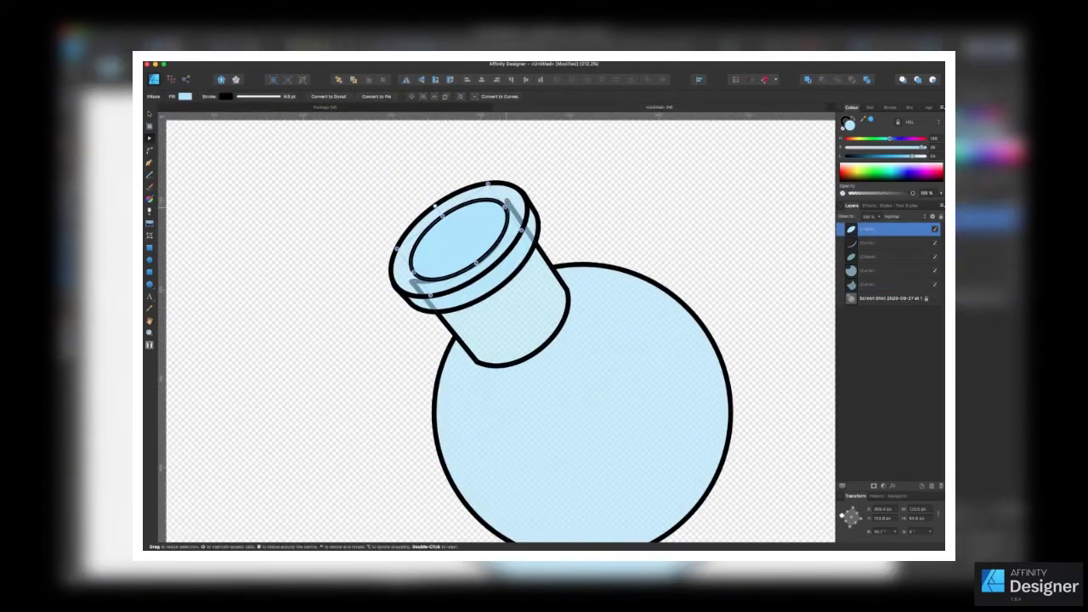
{"action": "left_click", "coordinate": [514, 190]}
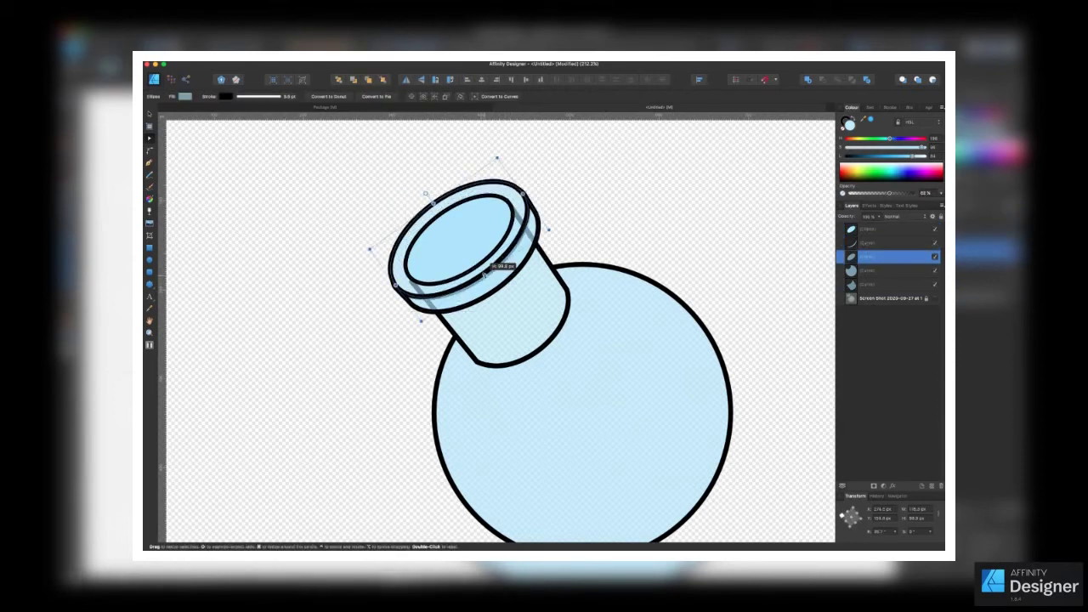
{"action": "left_click", "coordinate": [459, 236]}
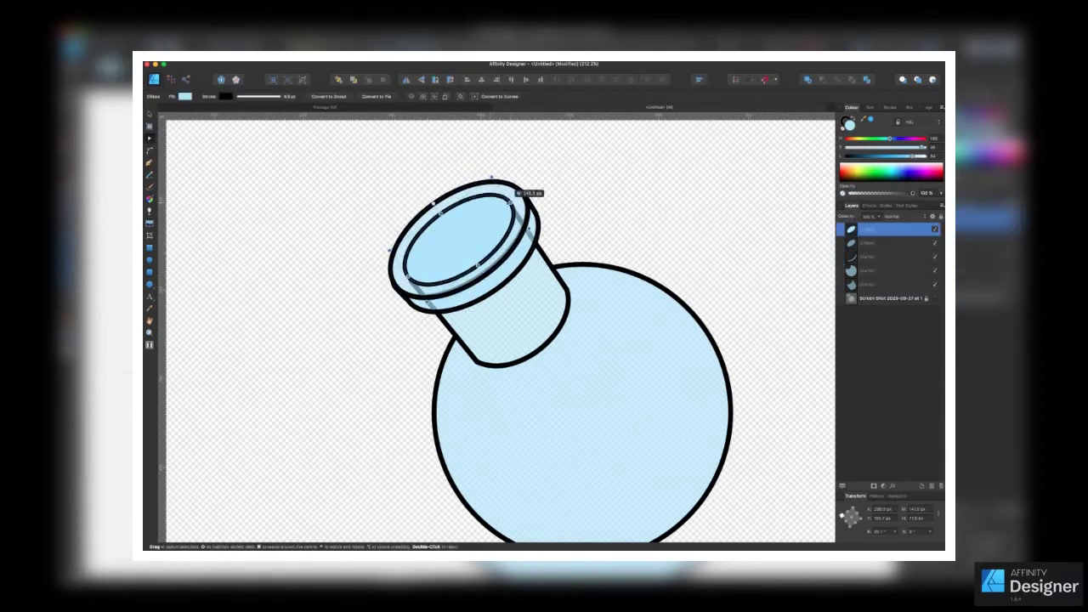
{"action": "key", "text": "g"}
{"action": "left_click", "coordinate": [459, 236]}
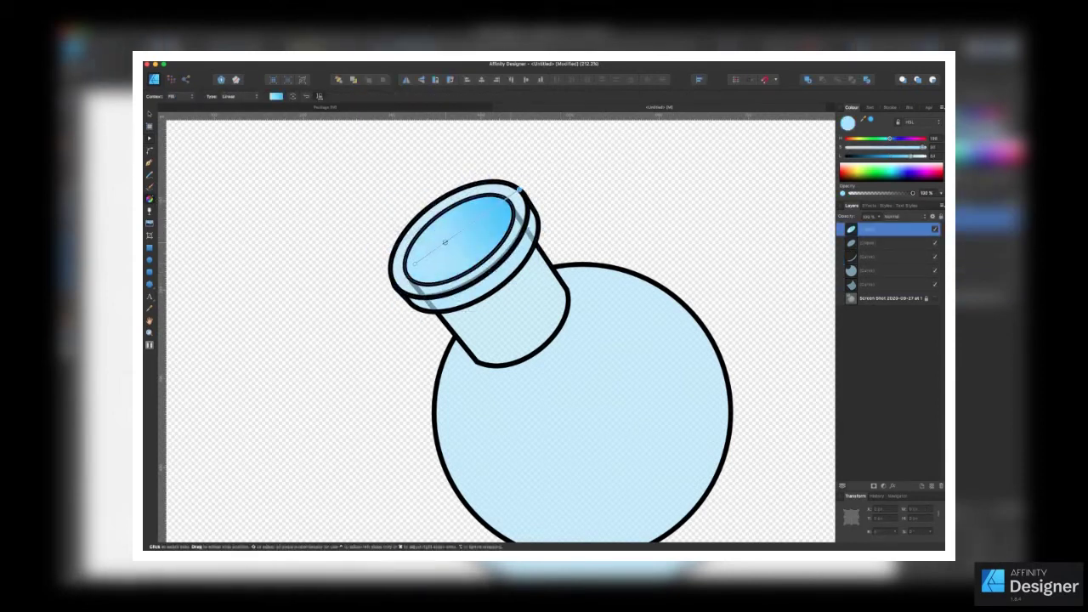
{"action": "left_click_drag", "start_coordinate": [912, 156], "coordinate": [920, 156]}
{"action": "scroll", "coordinate": [627, 223], "scroll_direction": "down", "scroll_amount": 5}
{"action": "key", "text": "v"}
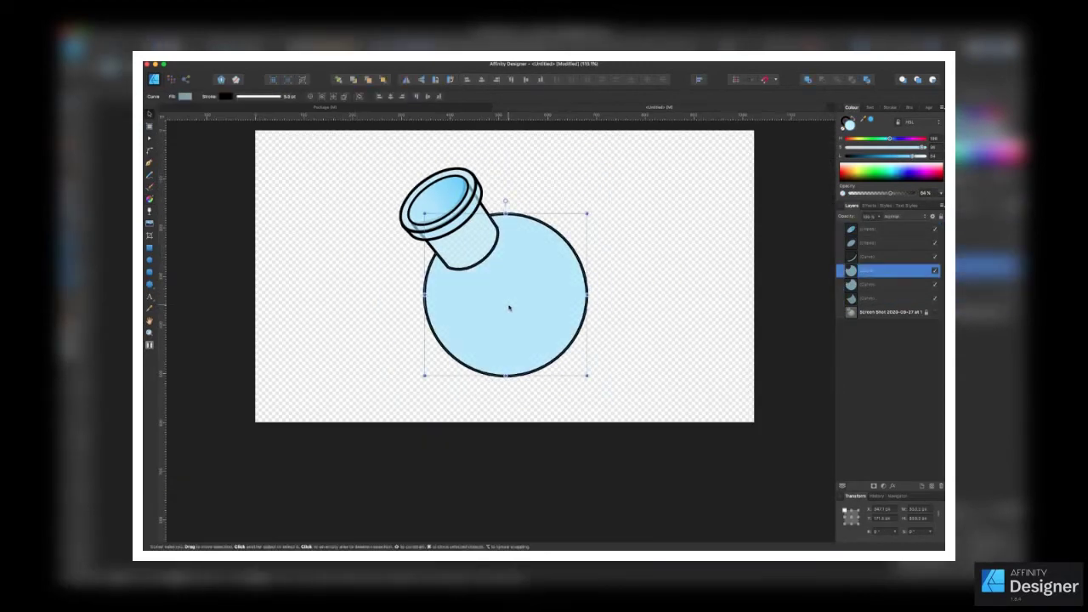
{"action": "key", "text": "a"}
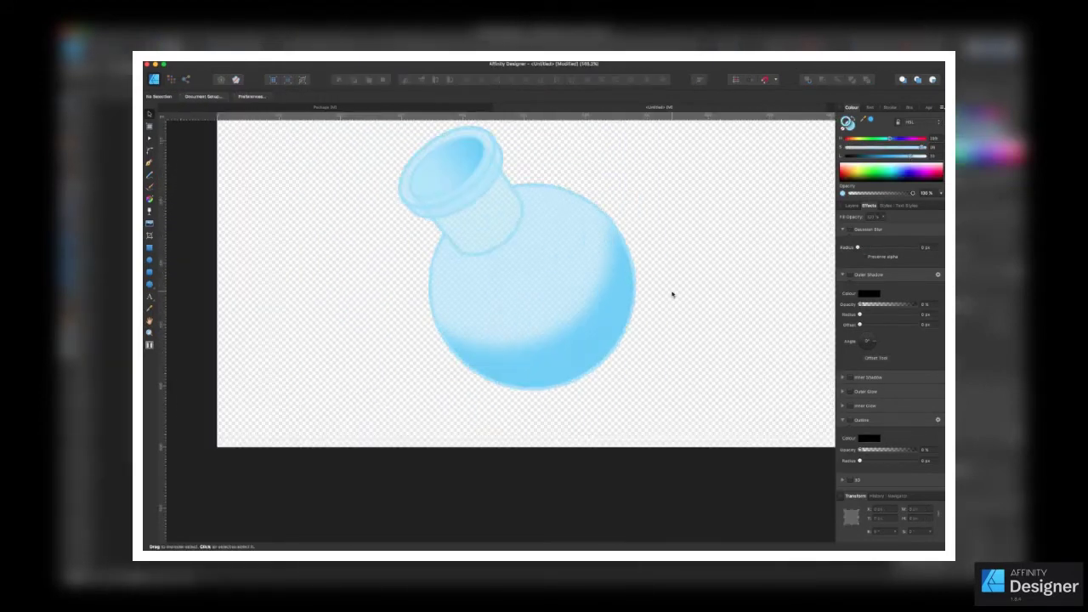
Draw a small white highlight ellipse on the body and fade the neck shadow to 32% opacity.
{"action": "key", "text": "p"}
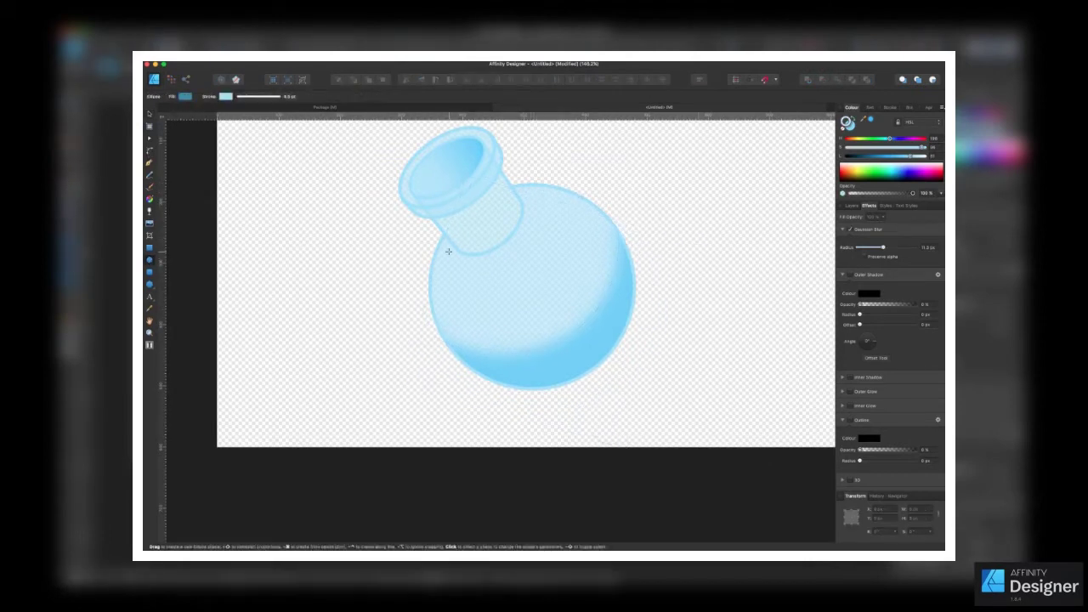
{"action": "left_click_drag", "start_coordinate": [915, 156], "coordinate": [925, 156]}
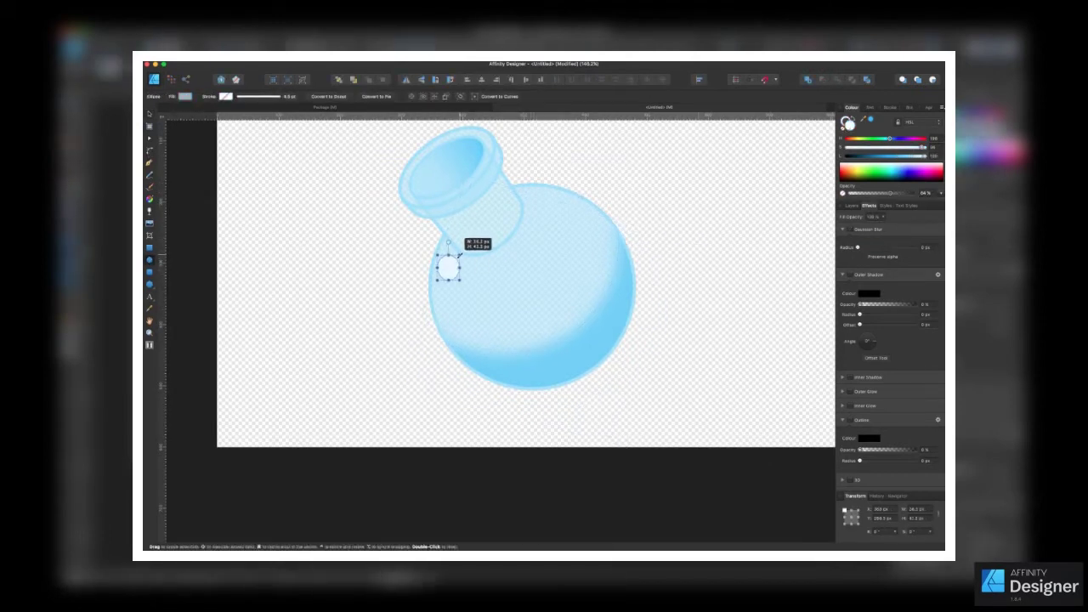
{"action": "mouse_move", "coordinate": [460, 255]}
{"action": "left_mouse_down"}
{"action": "mouse_move", "coordinate": [454, 279]}
{"action": "mouse_move", "coordinate": [451, 268]}
{"action": "left_mouse_up"}
{"action": "key", "text": "v"}
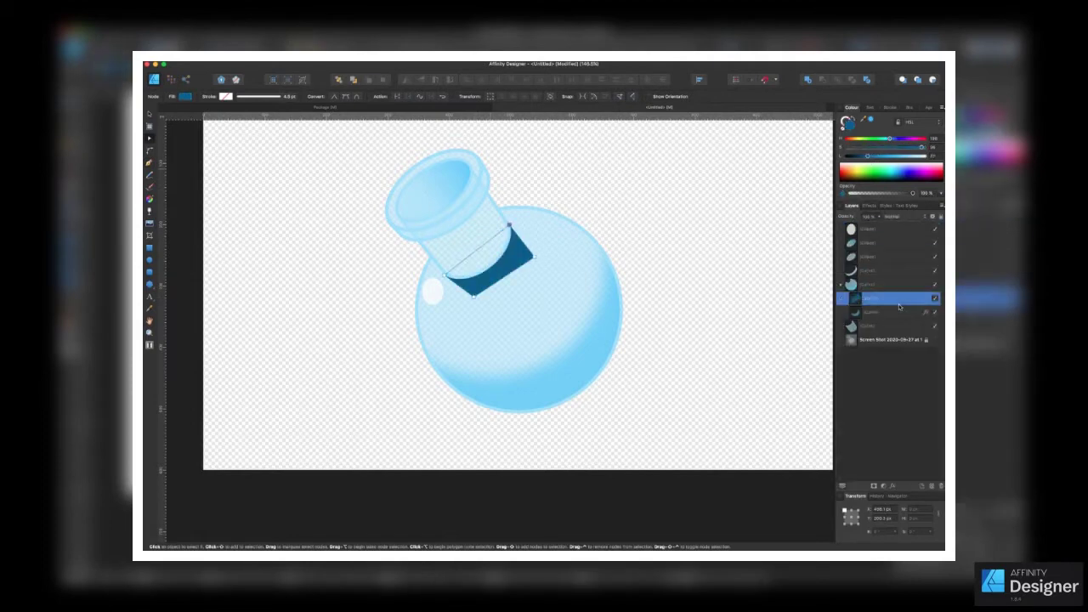
{"action": "left_click_drag", "start_coordinate": [914, 193], "coordinate": [868, 193]}
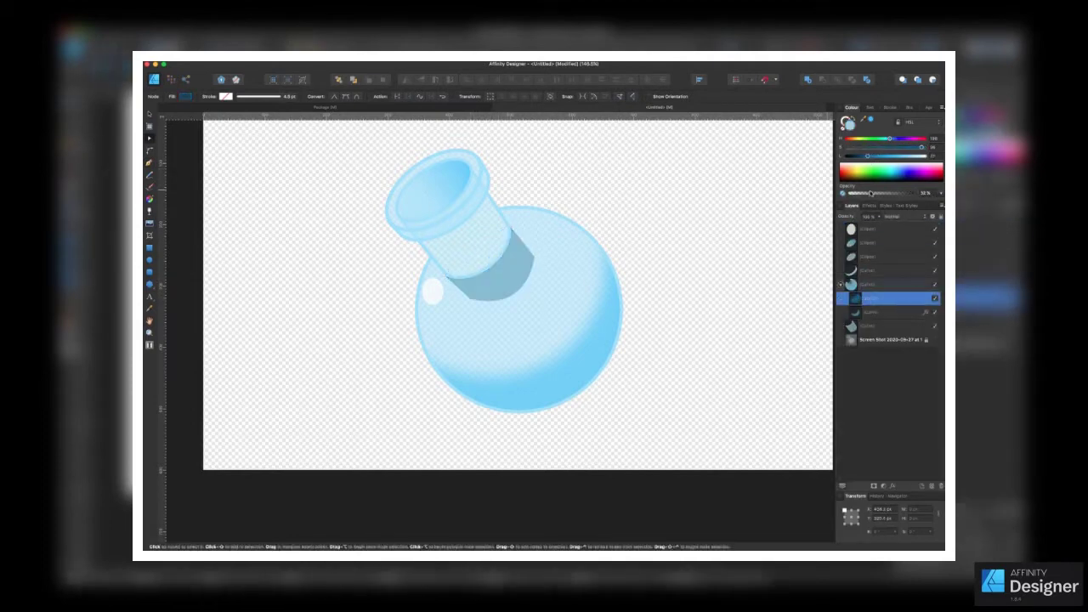
{"action": "left_click", "coordinate": [869, 206]}
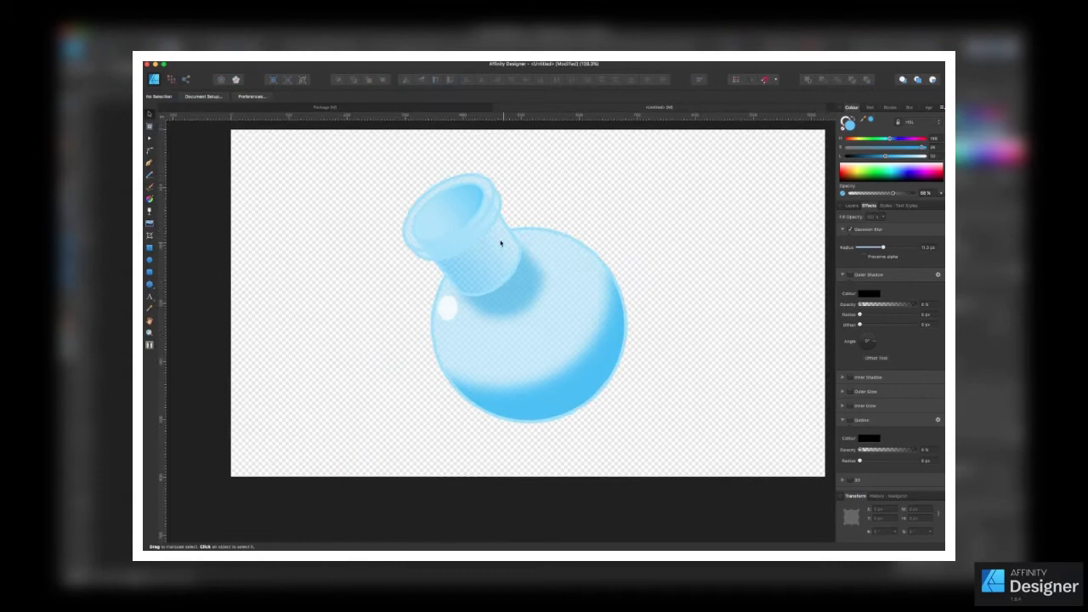
Draw a highlight line across the flask's neck and stretch it into place.
{"action": "left_click", "coordinate": [491, 226]}
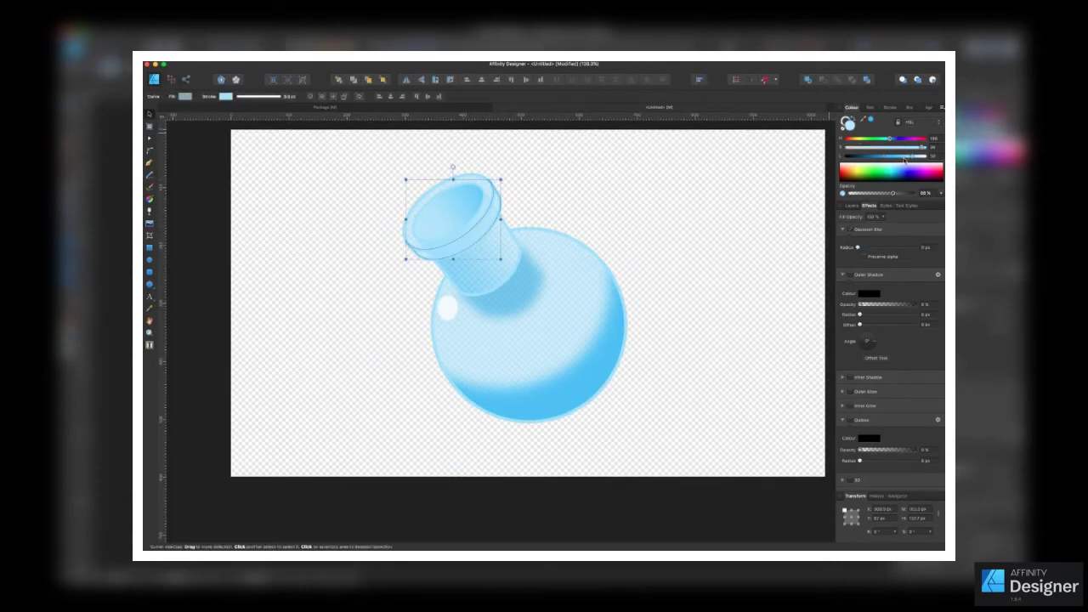
{"action": "left_click", "coordinate": [470, 176]}
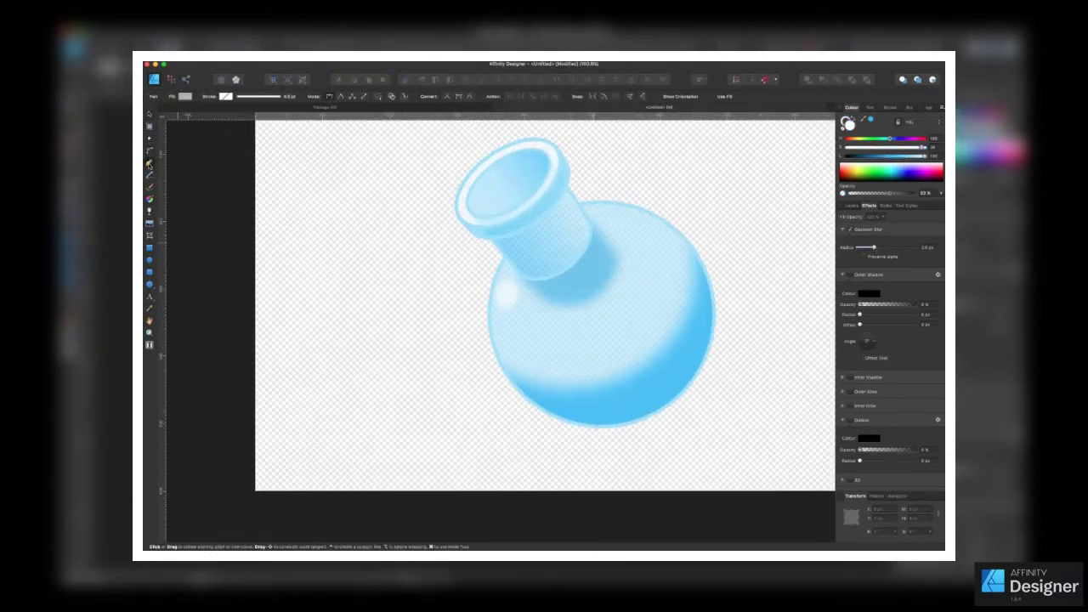
{"action": "left_click", "coordinate": [567, 206]}
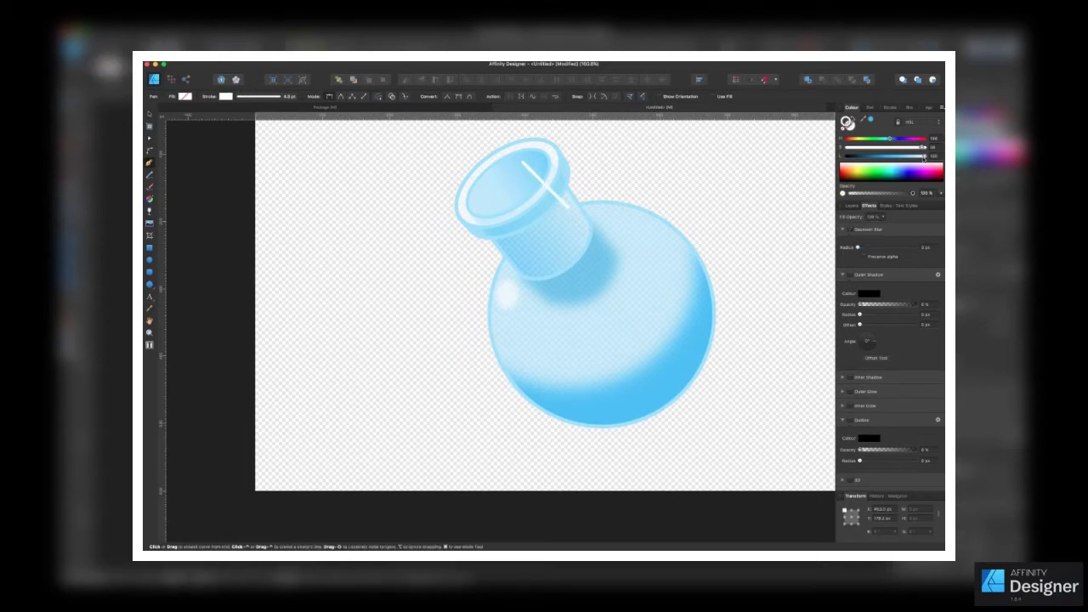
{"action": "key", "text": "v"}
{"action": "left_click", "coordinate": [890, 107]}
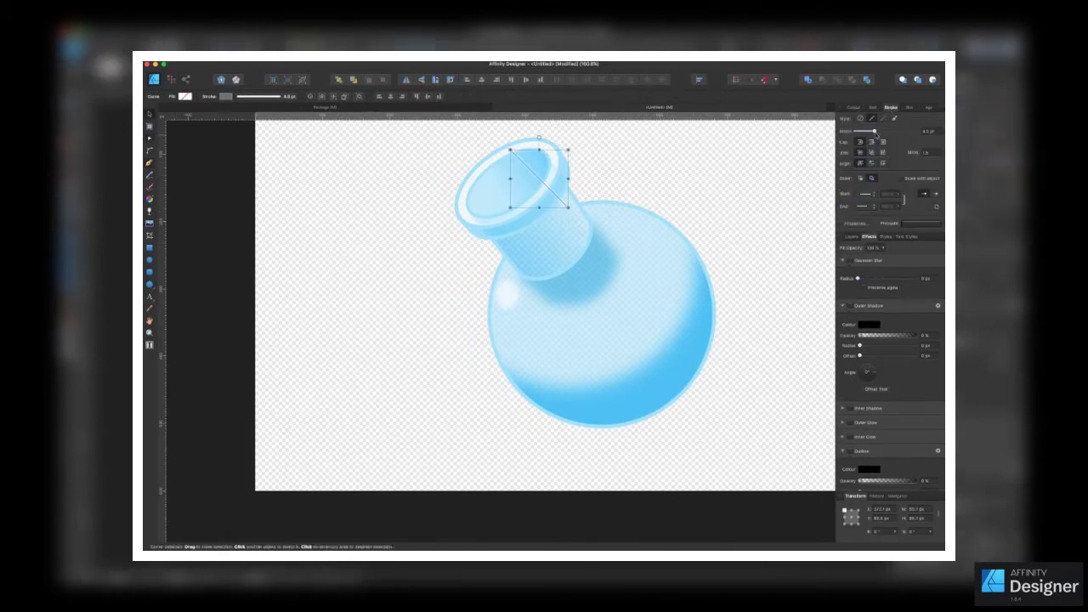
{"action": "left_click_drag", "start_coordinate": [568, 207], "coordinate": [576, 229]}
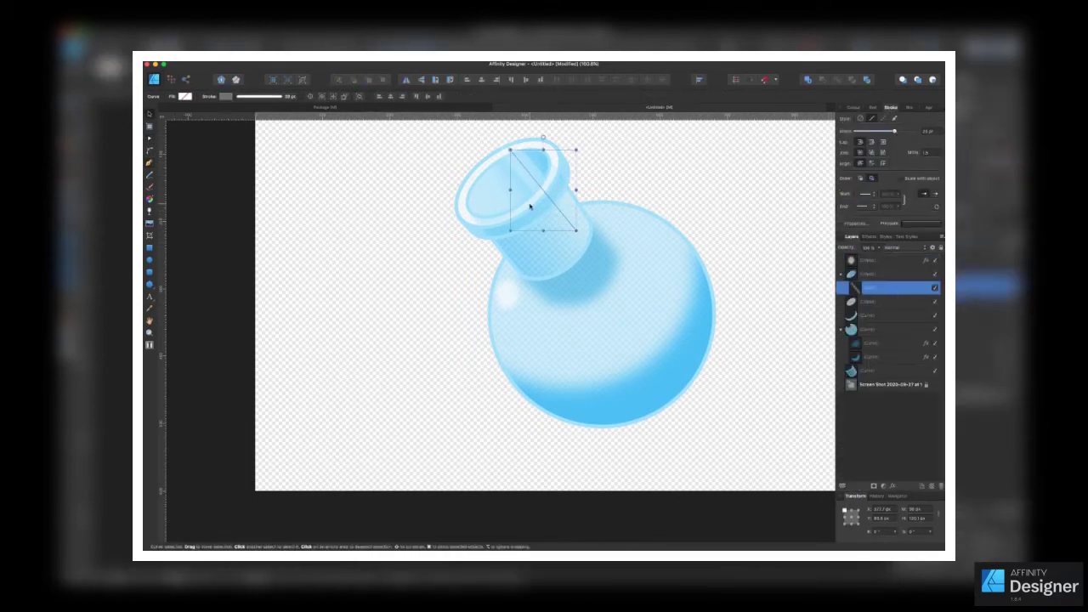
Adjust the highlight's colour and effects, move it lower in the layers, and raise its stroke opacity.
{"action": "left_click", "coordinate": [851, 107]}
{"action": "left_click", "coordinate": [869, 206]}
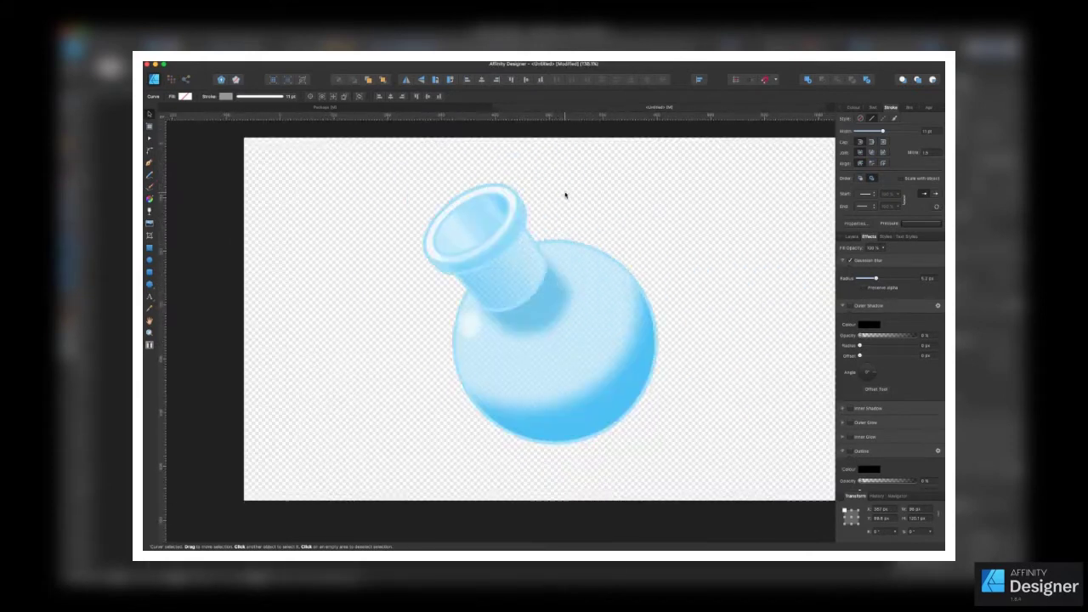
{"action": "left_click", "coordinate": [851, 237]}
{"action": "left_click_drag", "start_coordinate": [900, 384], "coordinate": [898, 380]}
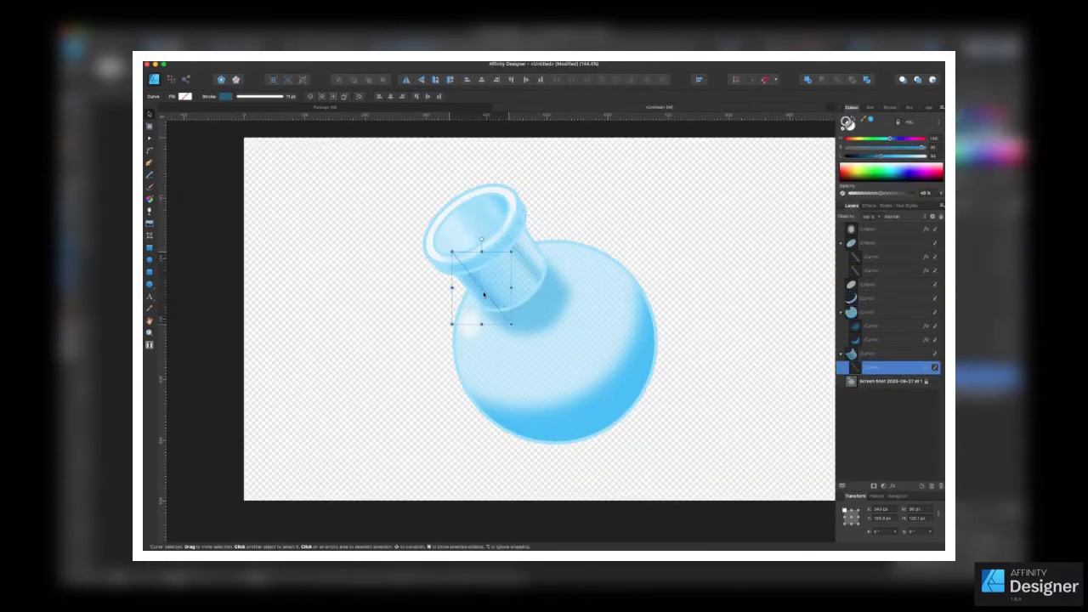
{"action": "left_click", "coordinate": [889, 108]}
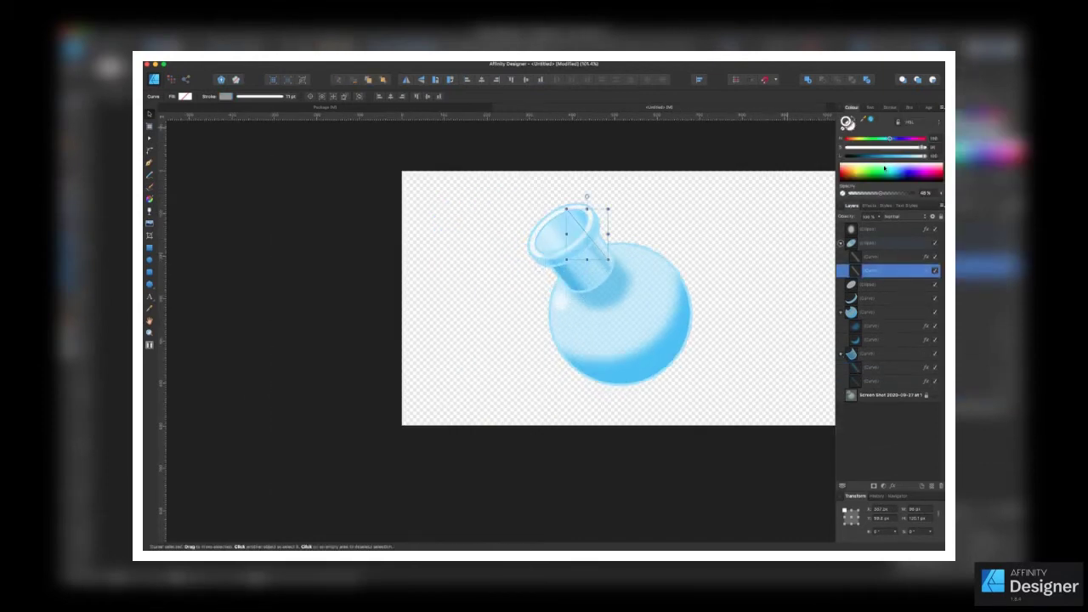
{"action": "left_click_drag", "start_coordinate": [879, 193], "coordinate": [883, 194]}
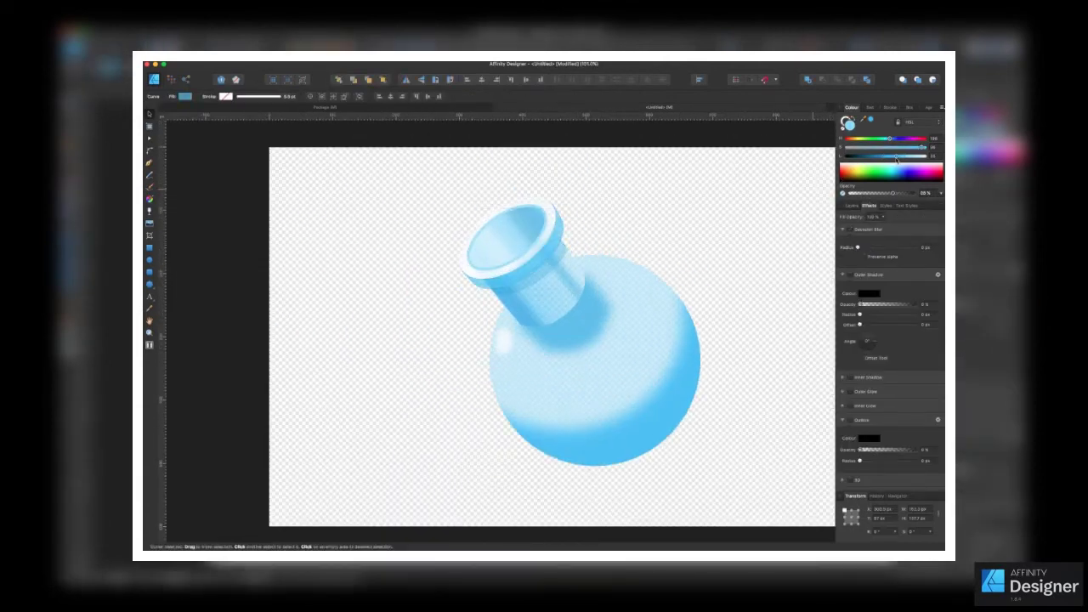
Flatten the round flask body's bottom by adding two nodes and deleting the old bottom node.
{"action": "scroll", "coordinate": [743, 235], "scroll_direction": "down", "scroll_amount": 3}
{"action": "scroll", "coordinate": [675, 276], "scroll_direction": "up", "scroll_amount": 1}
{"action": "left_click", "coordinate": [634, 280]}
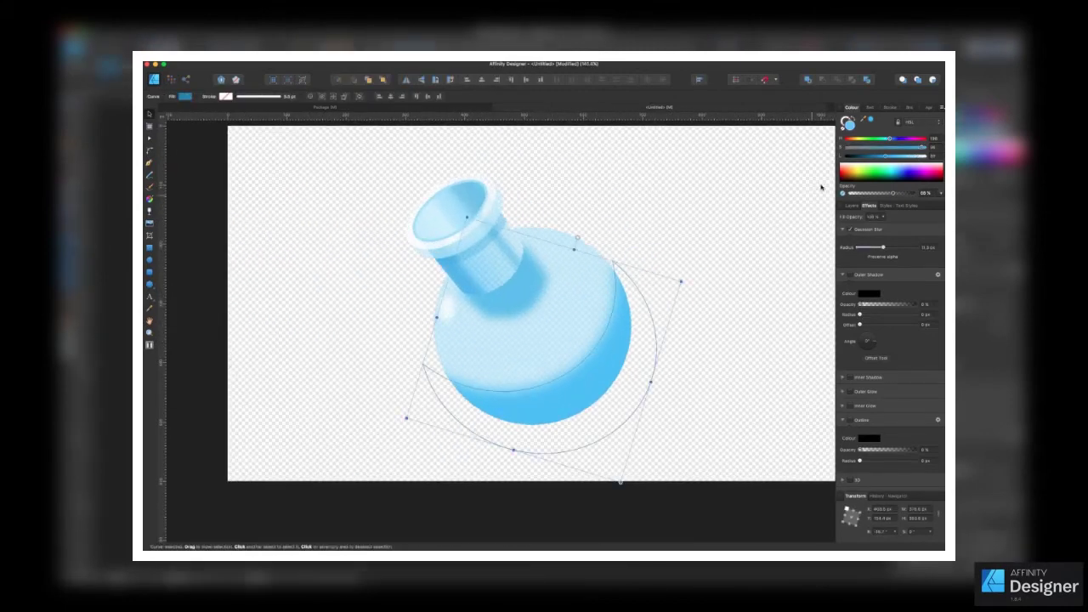
{"action": "scroll", "coordinate": [585, 323], "scroll_direction": "up", "scroll_amount": 3}
{"action": "left_click", "coordinate": [459, 391]}
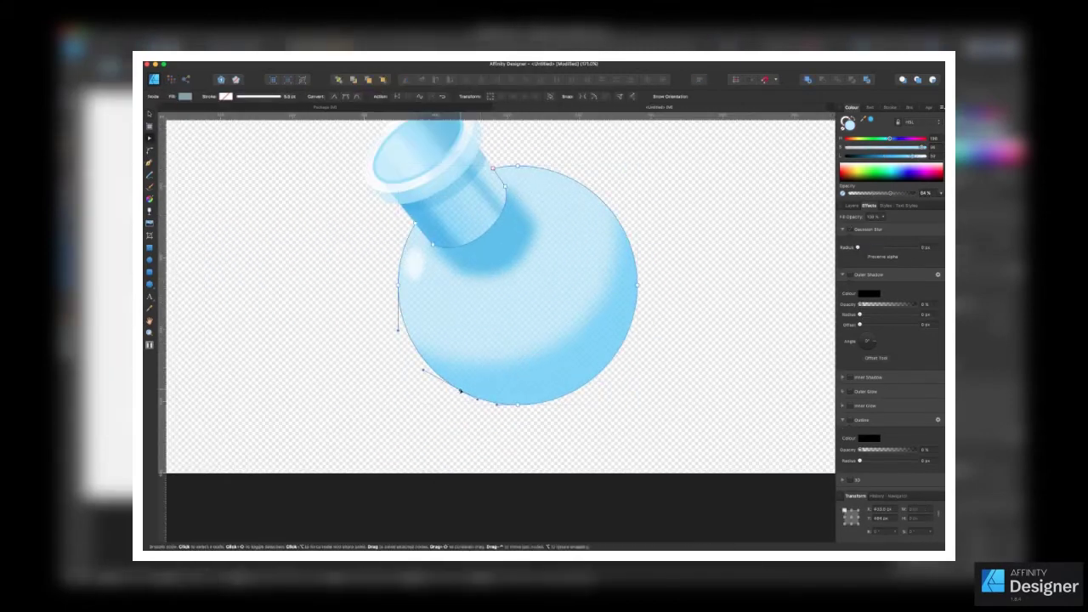
{"action": "left_click", "coordinate": [597, 374]}
{"action": "left_click_drag", "start_coordinate": [493, 384], "coordinate": [558, 427]}
{"action": "key", "text": "Delete"}
{"action": "scroll", "coordinate": [544, 397], "scroll_direction": "down", "scroll_amount": 3}
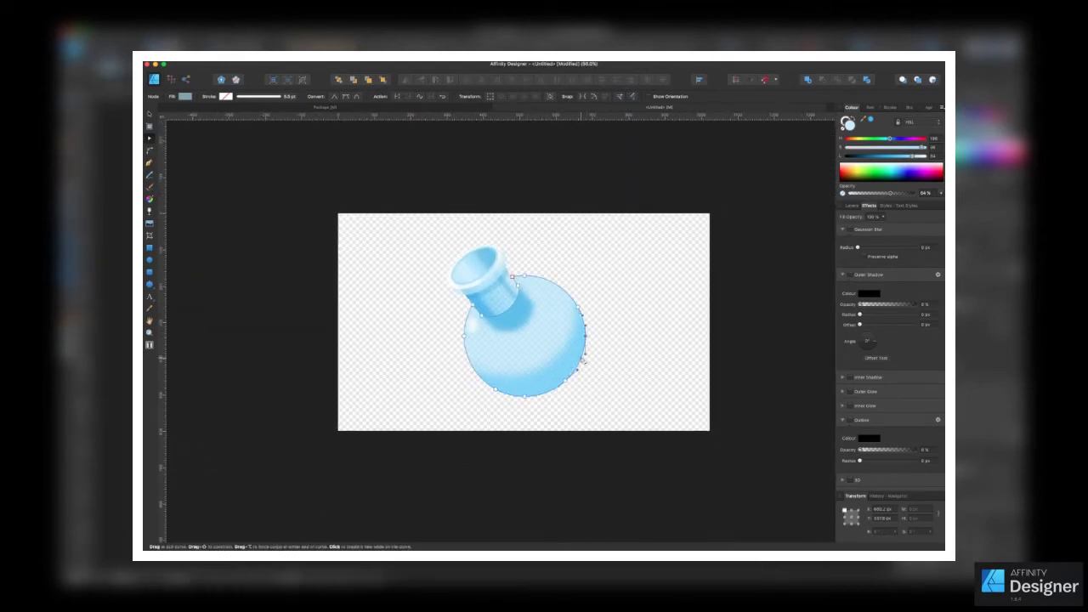
{"action": "scroll", "coordinate": [602, 343], "scroll_direction": "up", "scroll_amount": 3}
{"action": "scroll", "coordinate": [637, 333], "scroll_direction": "down", "scroll_amount": 1}
{"action": "left_click", "coordinate": [637, 334]}
Draw a darker blue ellipse across the flask's lower body, flattened to fit the base.
{"action": "key", "text": "m"}
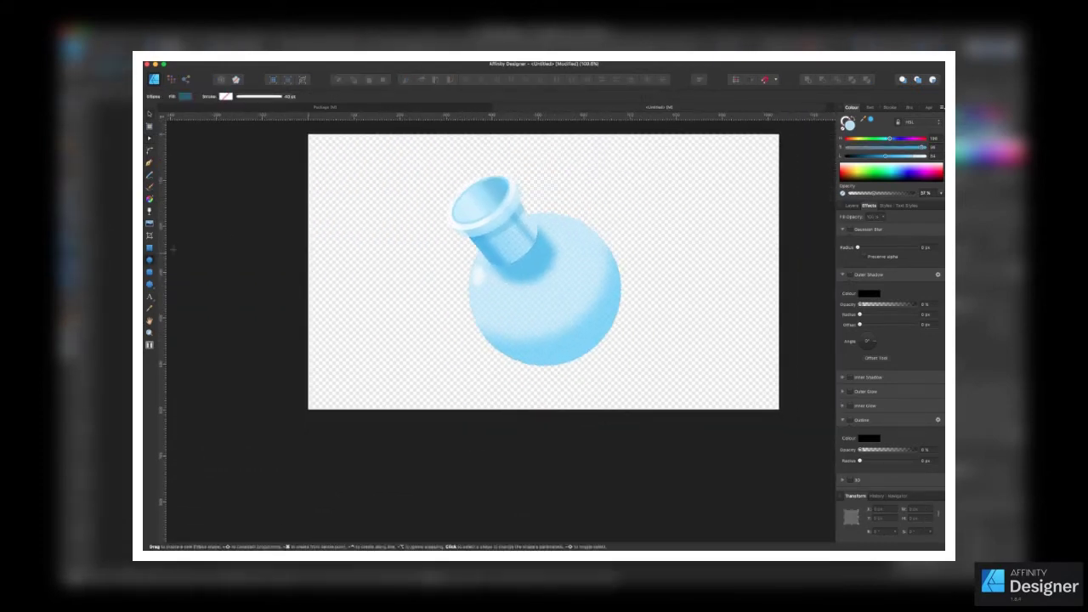
{"action": "mouse_move", "coordinate": [531, 294]}
{"action": "left_mouse_down"}
{"action": "mouse_move", "coordinate": [599, 342]}
{"action": "mouse_move", "coordinate": [567, 345]}
{"action": "left_mouse_up"}
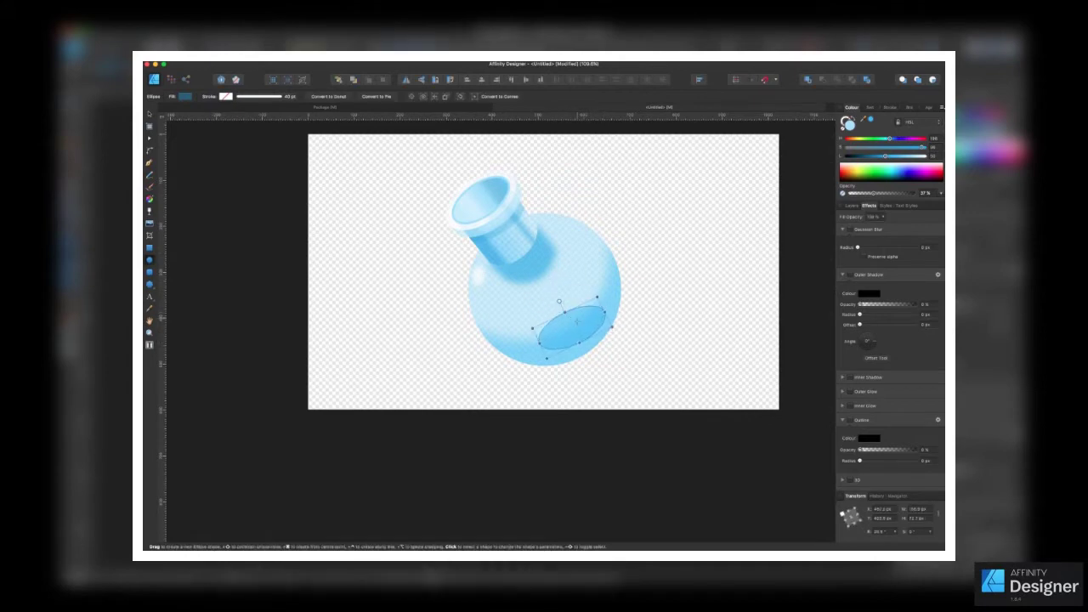
{"action": "left_click_drag", "start_coordinate": [885, 156], "coordinate": [876, 155]}
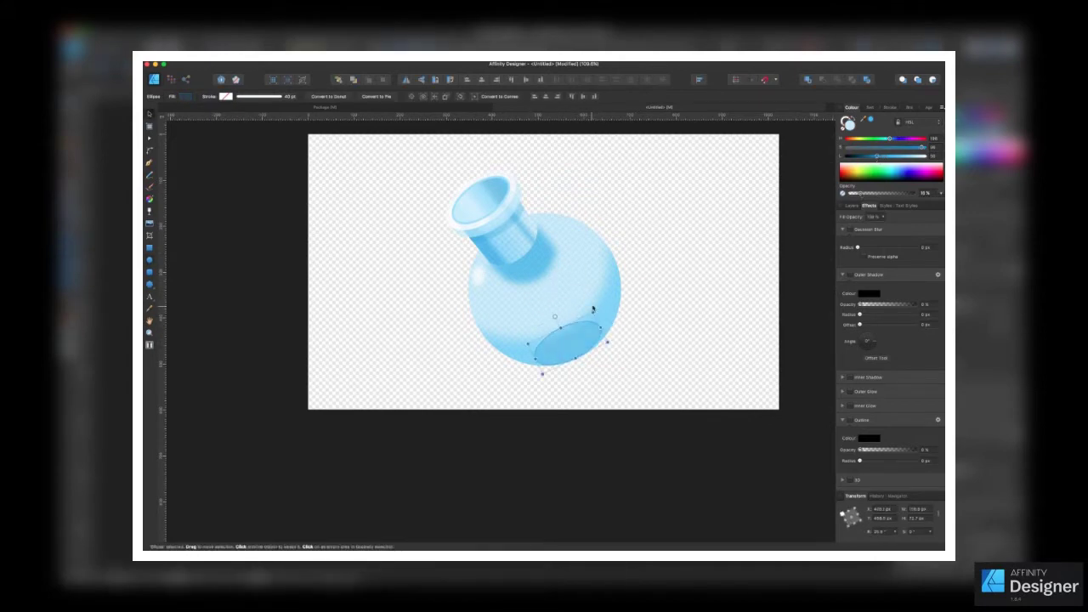
{"action": "left_click_drag", "start_coordinate": [600, 328], "coordinate": [627, 294]}
{"action": "left_click", "coordinate": [851, 205]}
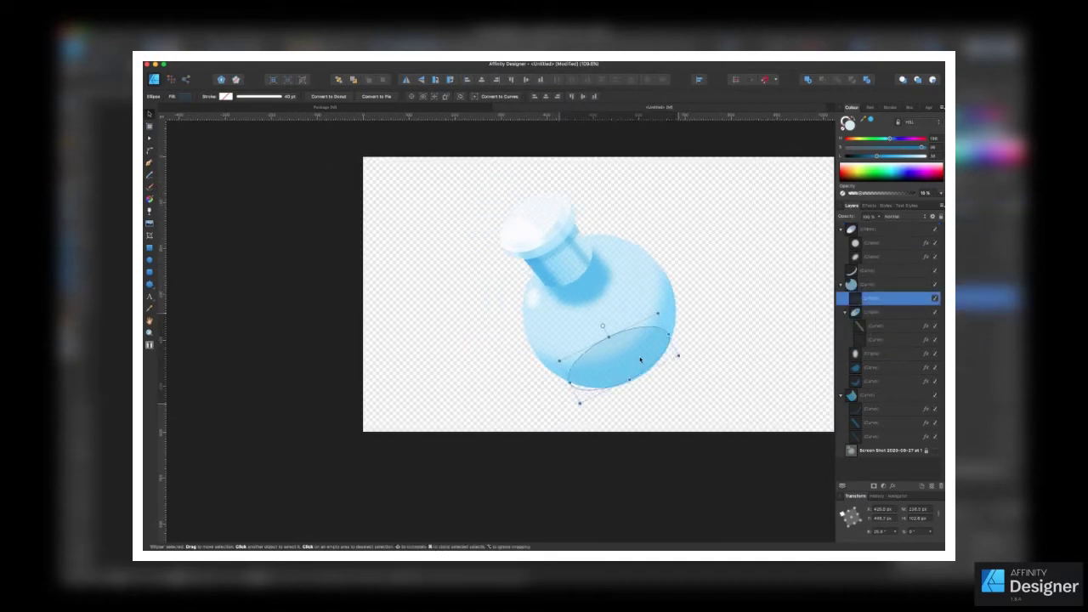
{"action": "left_click_drag", "start_coordinate": [640, 361], "coordinate": [626, 355]}
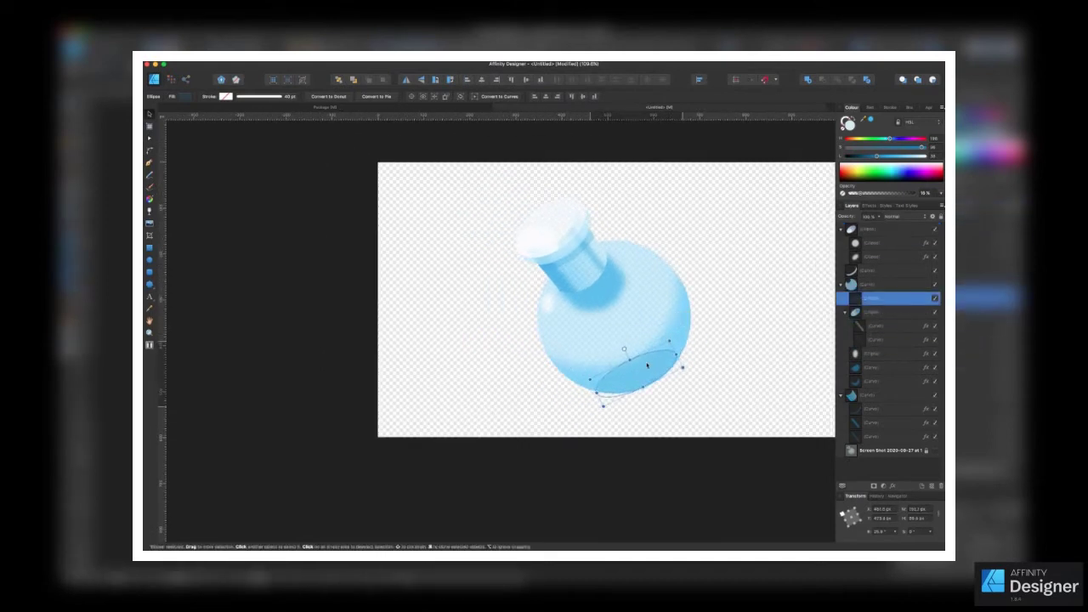
Move the mouth ellipse's layer above the neck layers so the opening shows.
{"action": "key", "text": "p"}
{"action": "scroll", "coordinate": [731, 358], "scroll_direction": "up", "scroll_amount": 3}
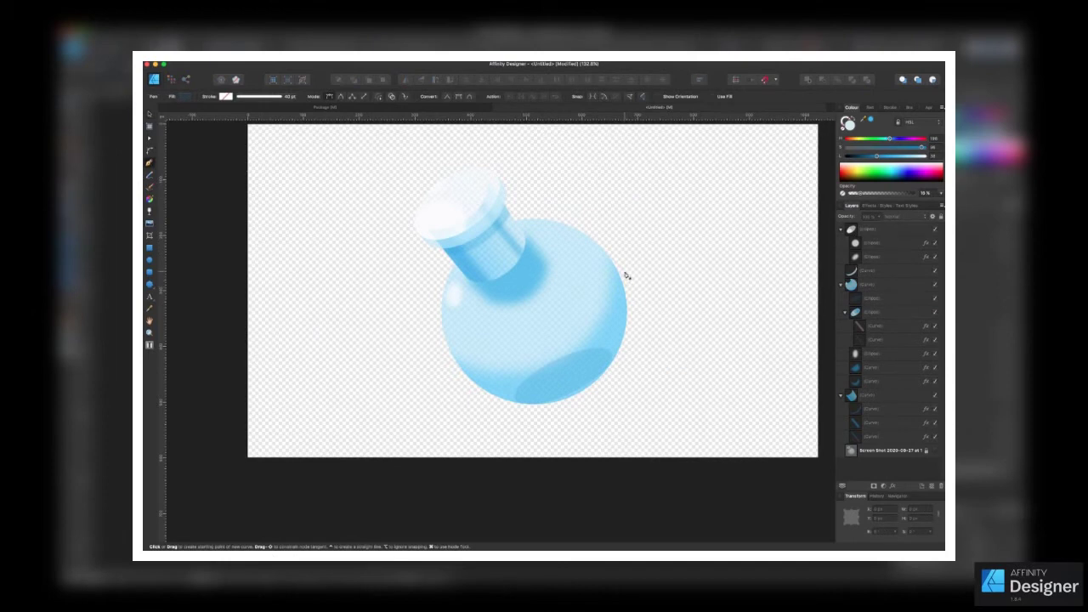
{"action": "key", "text": "v"}
{"action": "left_click", "coordinate": [870, 312]}
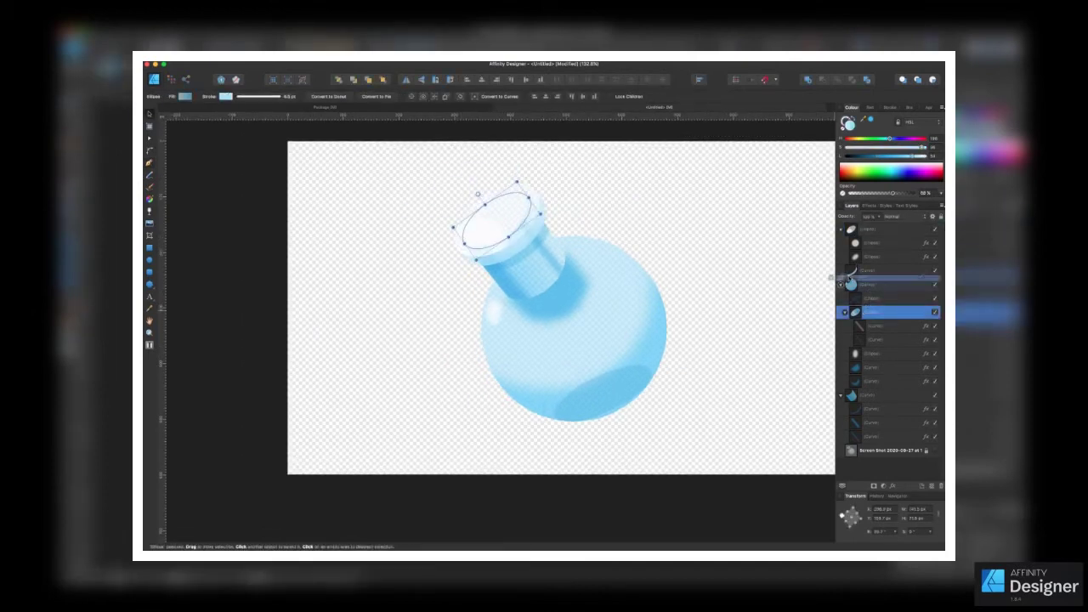
{"action": "left_click_drag", "start_coordinate": [850, 280], "coordinate": [852, 284]}
{"action": "left_click_drag", "start_coordinate": [863, 231], "coordinate": [858, 239]}
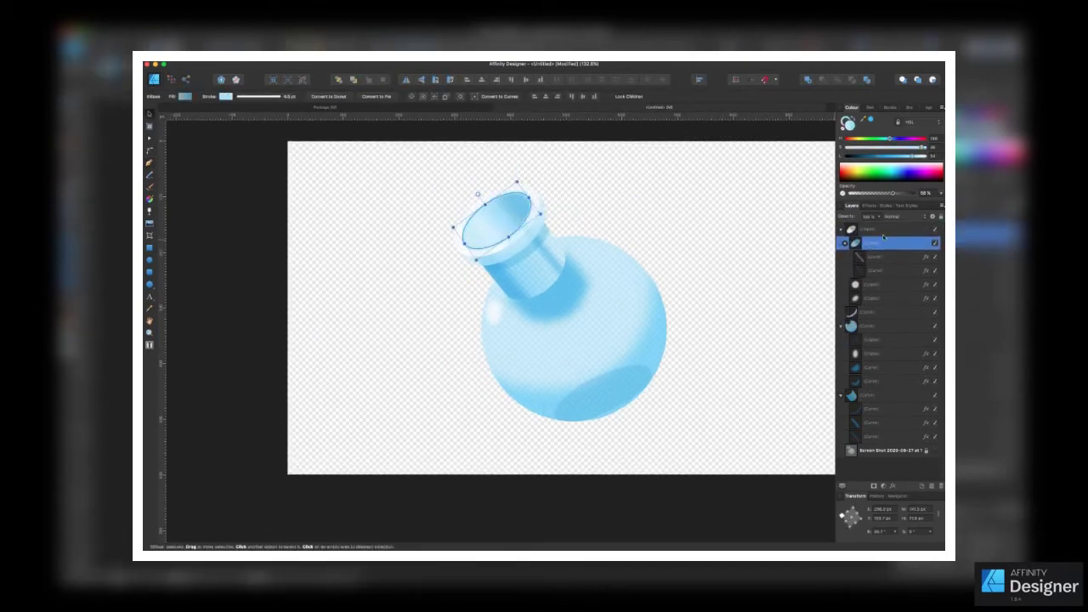
{"action": "scroll", "coordinate": [588, 232], "scroll_direction": "down", "scroll_amount": 2}
{"action": "left_click", "coordinate": [680, 223]}
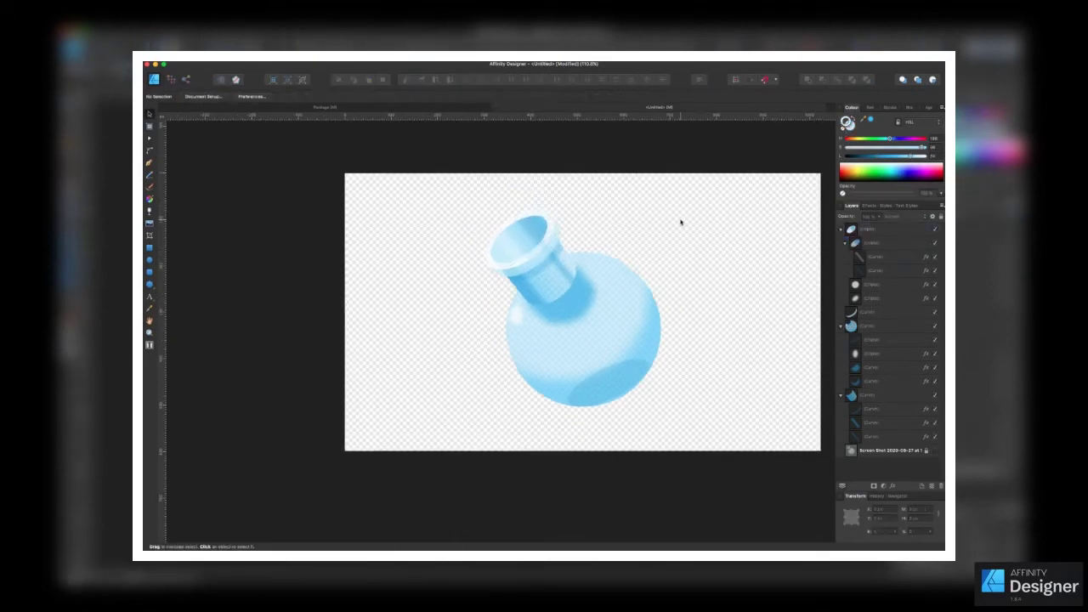
{"action": "scroll", "coordinate": [627, 268], "scroll_direction": "up", "scroll_amount": 2}
Pen a closed green liquid shape with a curved top across the flask's lower half.
{"action": "scroll", "coordinate": [626, 267], "scroll_direction": "up", "scroll_amount": 2}
{"action": "key", "text": "p"}
{"action": "left_click", "coordinate": [626, 274]}
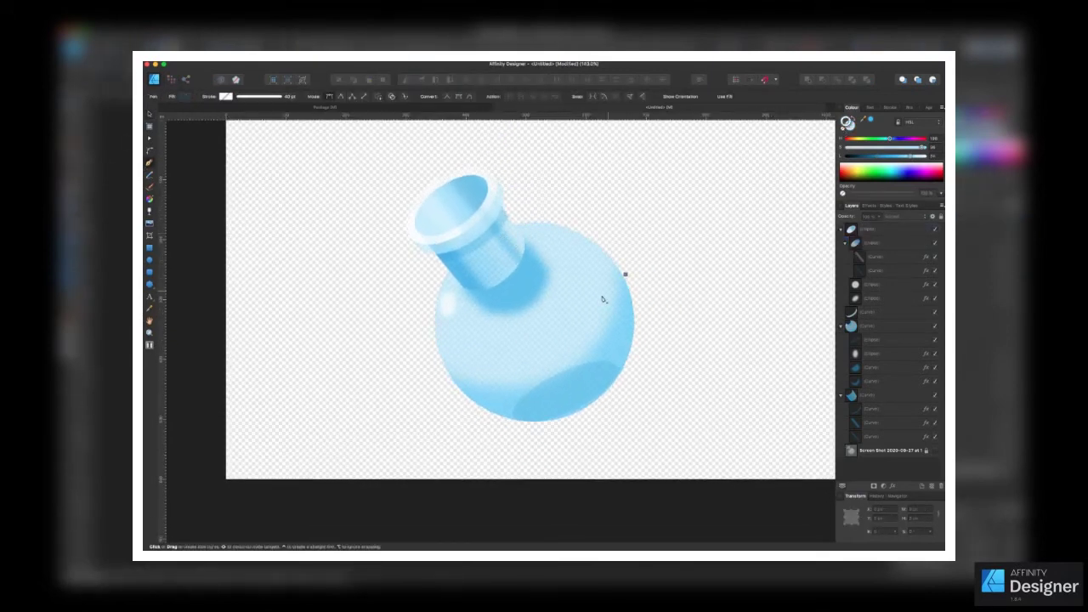
{"action": "left_click_drag", "start_coordinate": [425, 353], "coordinate": [409, 332]}
{"action": "left_click", "coordinate": [461, 431]}
{"action": "left_click", "coordinate": [599, 431]}
{"action": "left_click", "coordinate": [660, 387]}
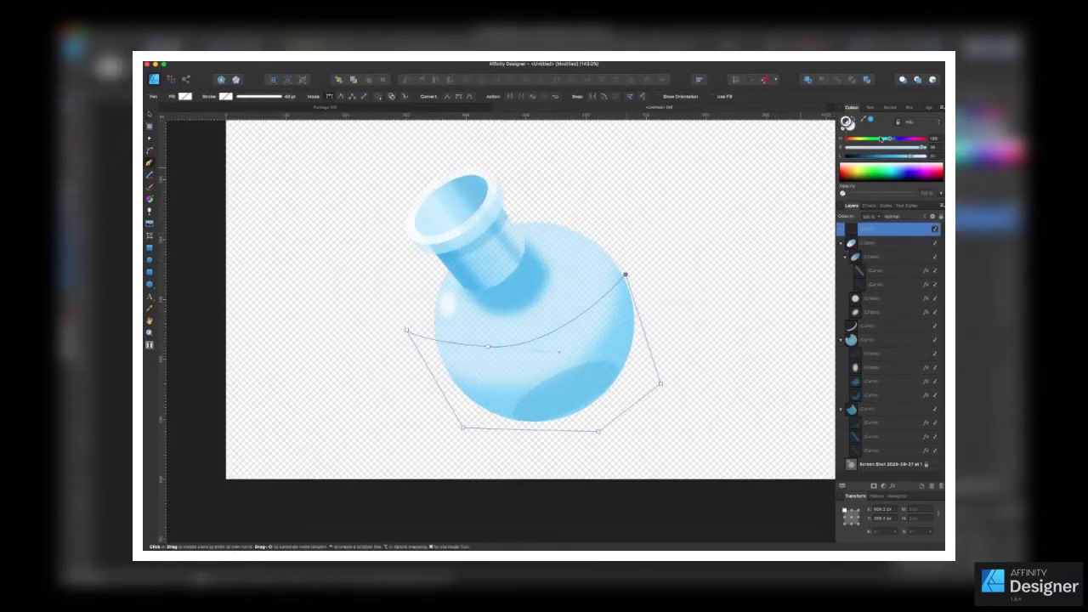
{"action": "left_click", "coordinate": [626, 274]}
Clip the liquid inside the flask body, then duplicate it with a wavier, darker green top.
{"action": "left_click_drag", "start_coordinate": [876, 229], "coordinate": [917, 349]}
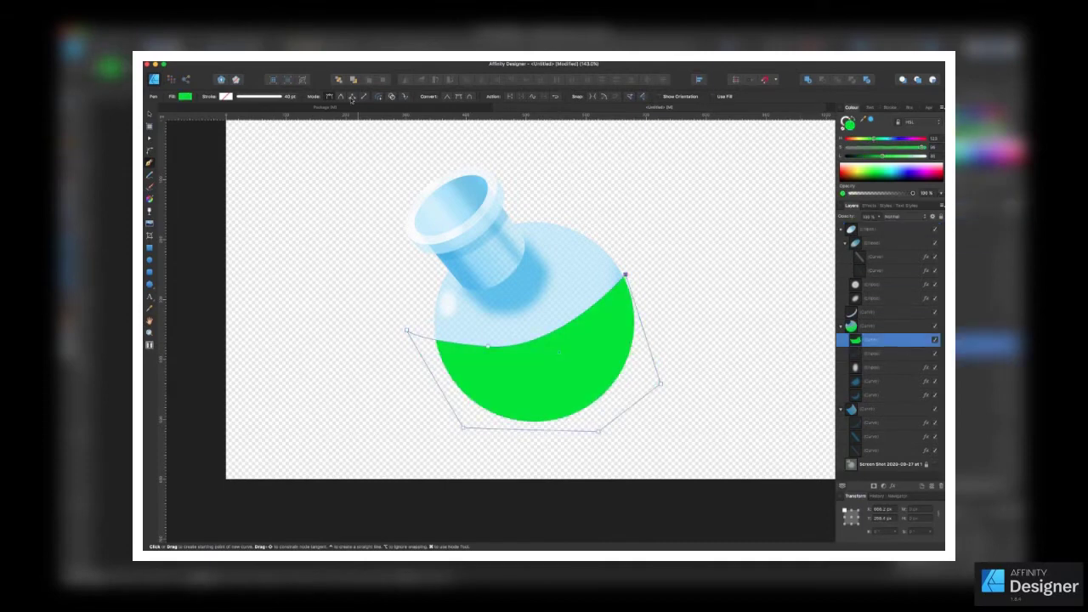
{"action": "key", "text": "ctrl+shift+bracketleft"}
{"action": "key", "text": "a"}
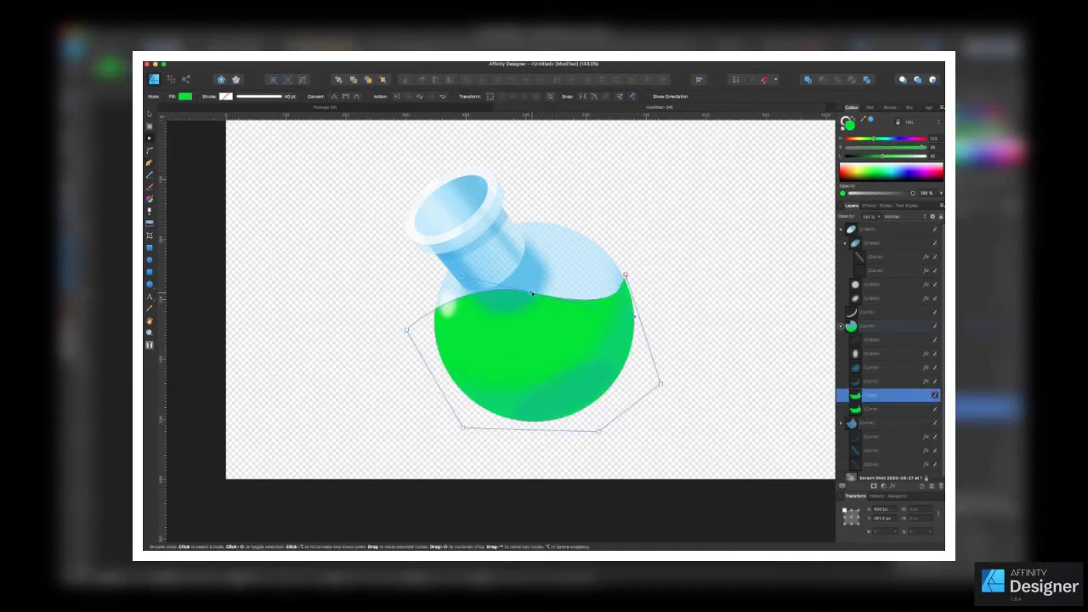
{"action": "key", "text": "ctrl+j"}
{"action": "left_click_drag", "start_coordinate": [512, 350], "coordinate": [531, 291]}
{"action": "mouse_move", "coordinate": [626, 278]}
{"action": "left_mouse_down"}
{"action": "mouse_move", "coordinate": [547, 295]}
{"action": "mouse_move", "coordinate": [595, 305]}
{"action": "left_mouse_up"}
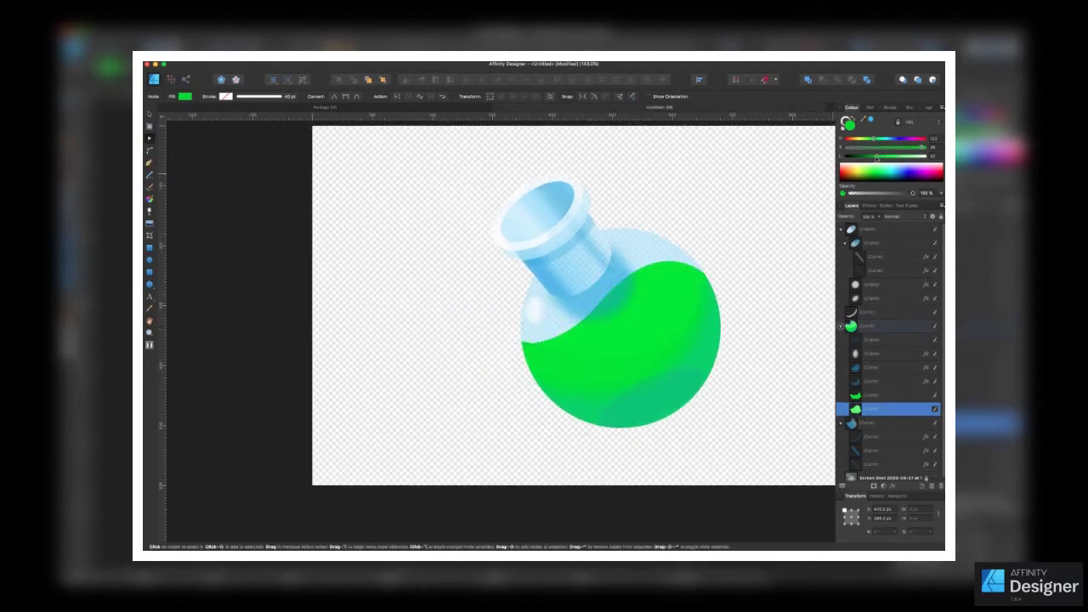
{"action": "left_click_drag", "start_coordinate": [899, 157], "coordinate": [876, 159]}
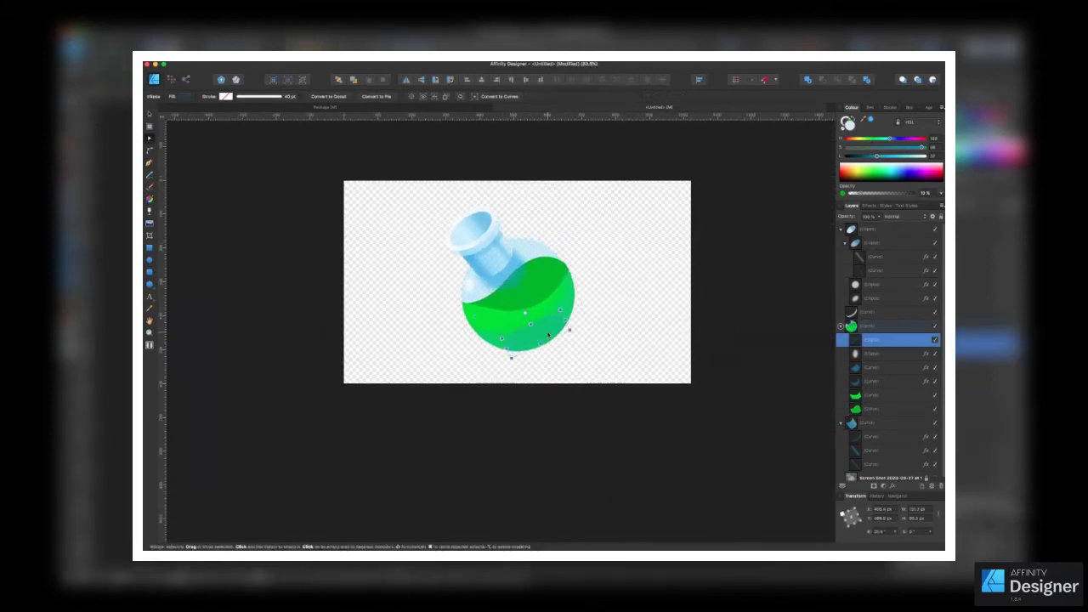
Move the base ellipse lower and start a curved highlight path near the neck.
{"action": "left_click_drag", "start_coordinate": [534, 331], "coordinate": [544, 344]}
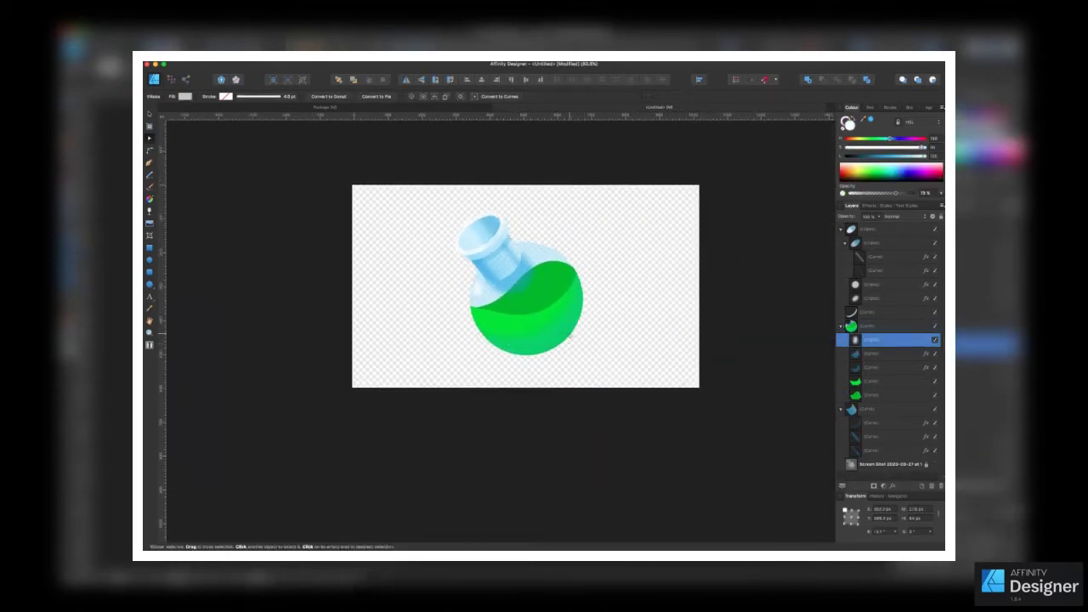
{"action": "scroll", "coordinate": [544, 340], "scroll_direction": "up", "scroll_amount": 1}
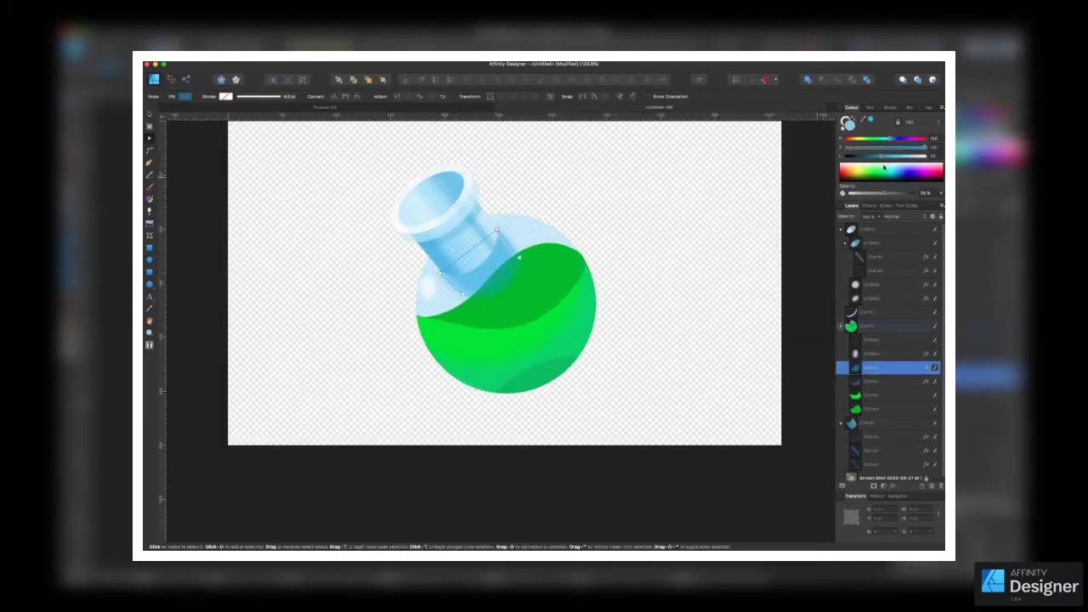
{"action": "key", "text": "p"}
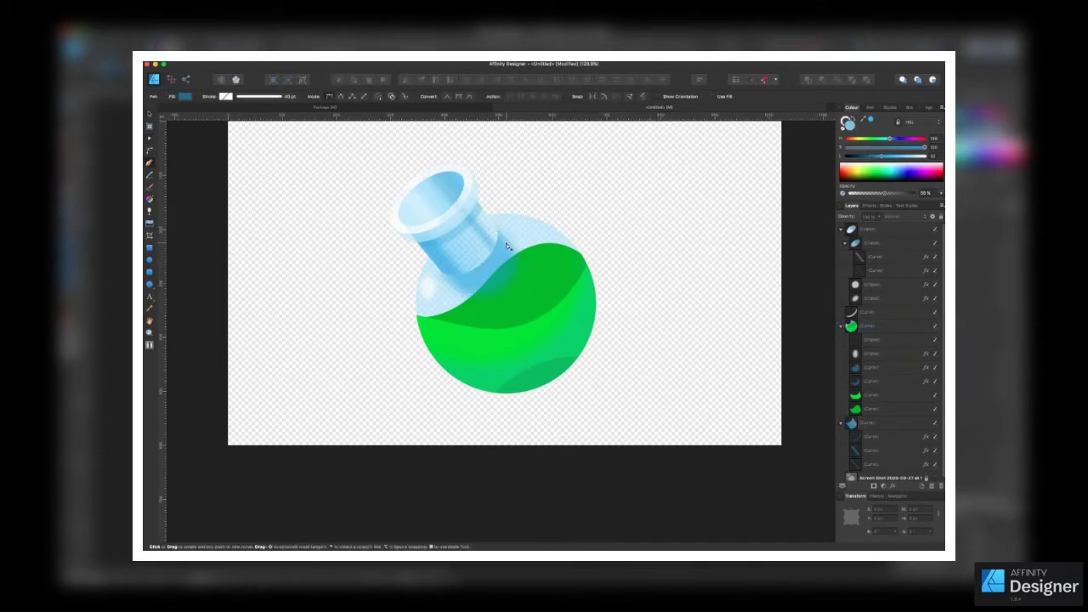
{"action": "left_click_drag", "start_coordinate": [513, 233], "coordinate": [554, 231]}
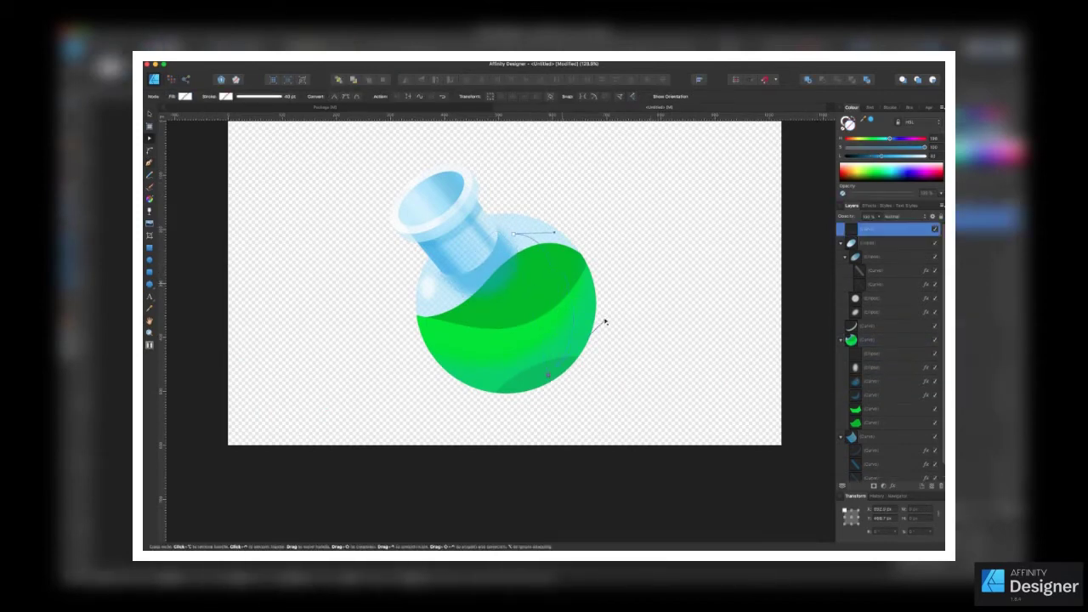
Curve a white highlight along the flask's right edge, tapering toward its end.
{"action": "left_click_drag", "start_coordinate": [548, 374], "coordinate": [605, 321]}
{"action": "left_click", "coordinate": [891, 107]}
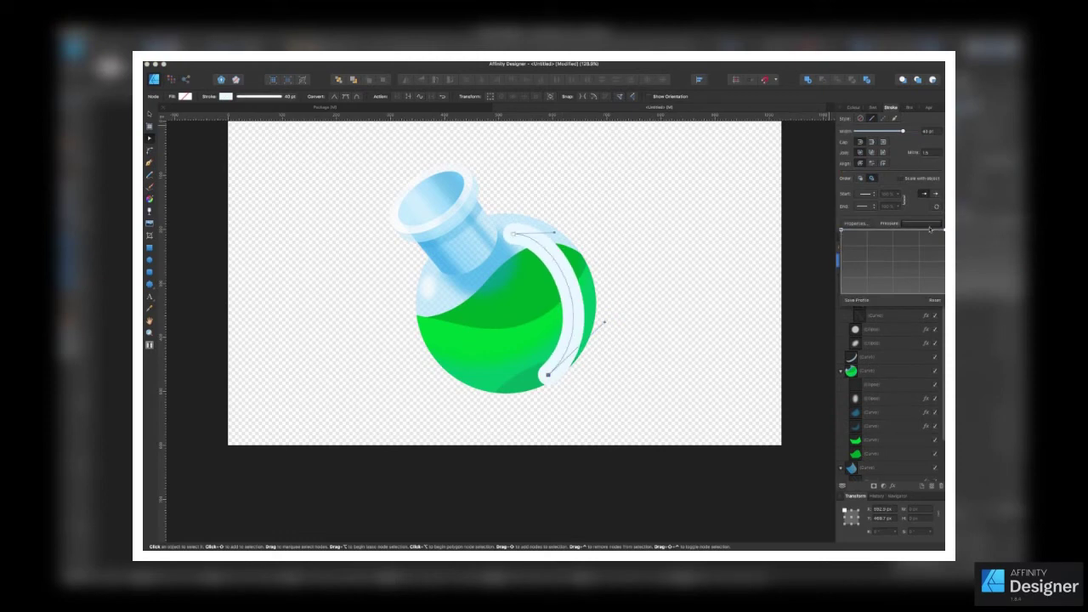
{"action": "left_click_drag", "start_coordinate": [930, 230], "coordinate": [942, 269]}
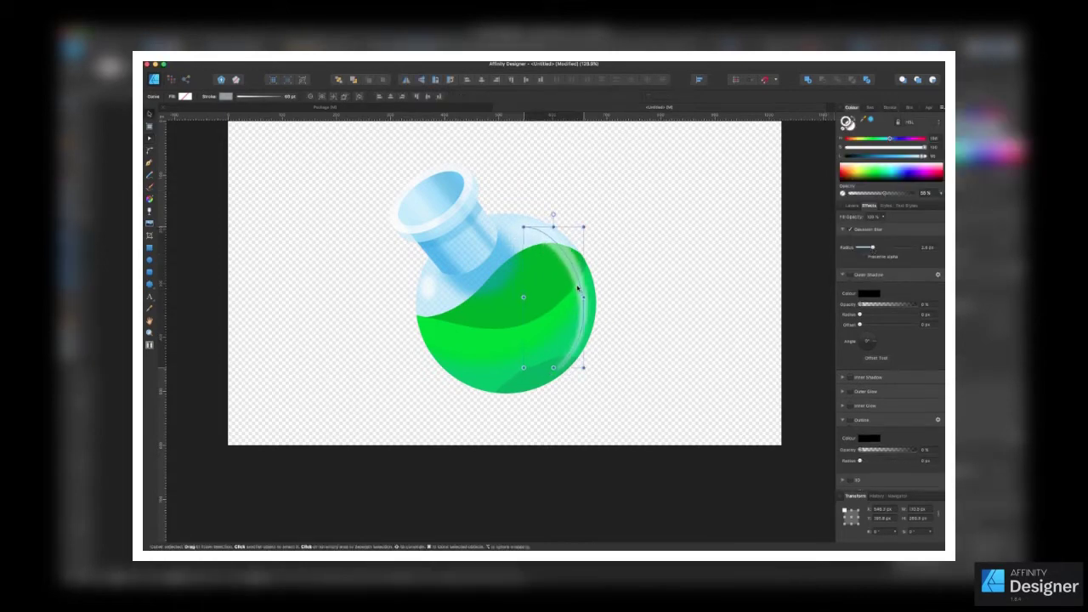
{"action": "scroll", "coordinate": [595, 285], "scroll_direction": "down", "scroll_amount": 3}
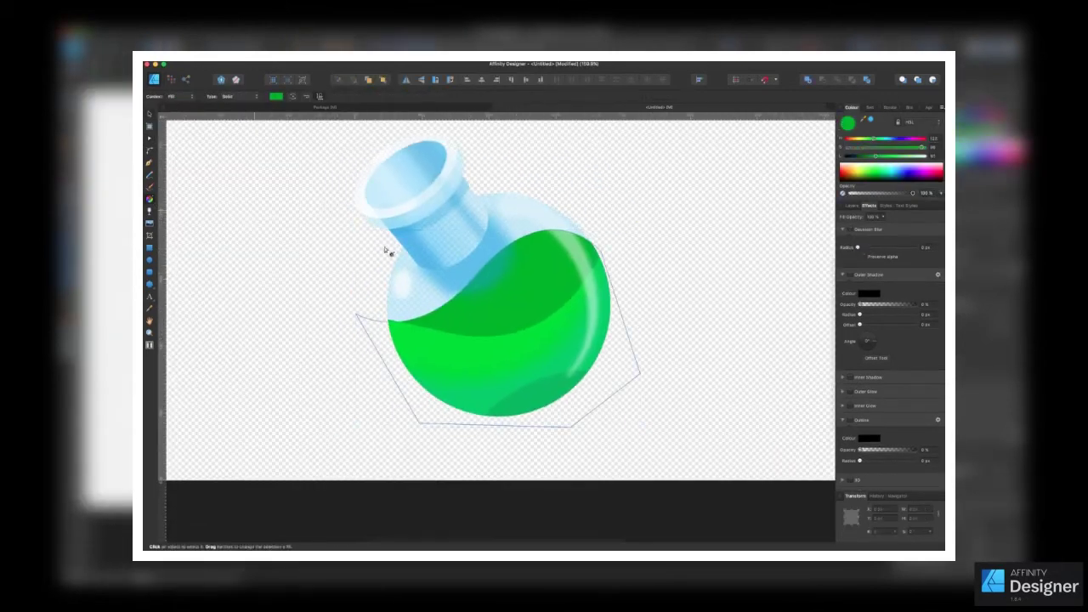
Give the green liquid a radial gradient and select both liquid shapes.
{"action": "left_click", "coordinate": [227, 96]}
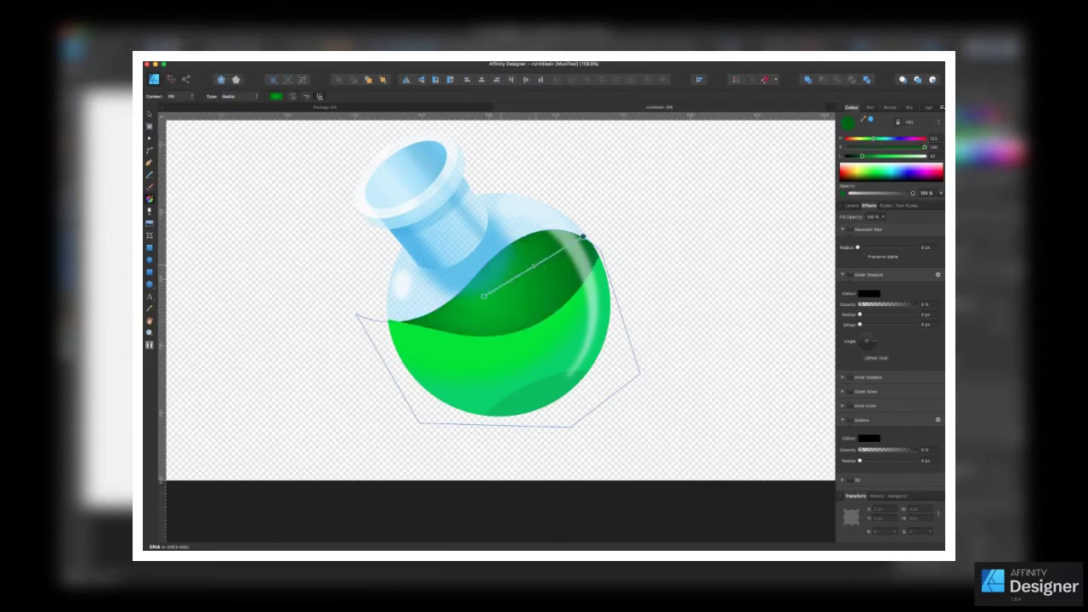
{"action": "left_click", "coordinate": [595, 255]}
{"action": "left_click", "coordinate": [851, 206]}
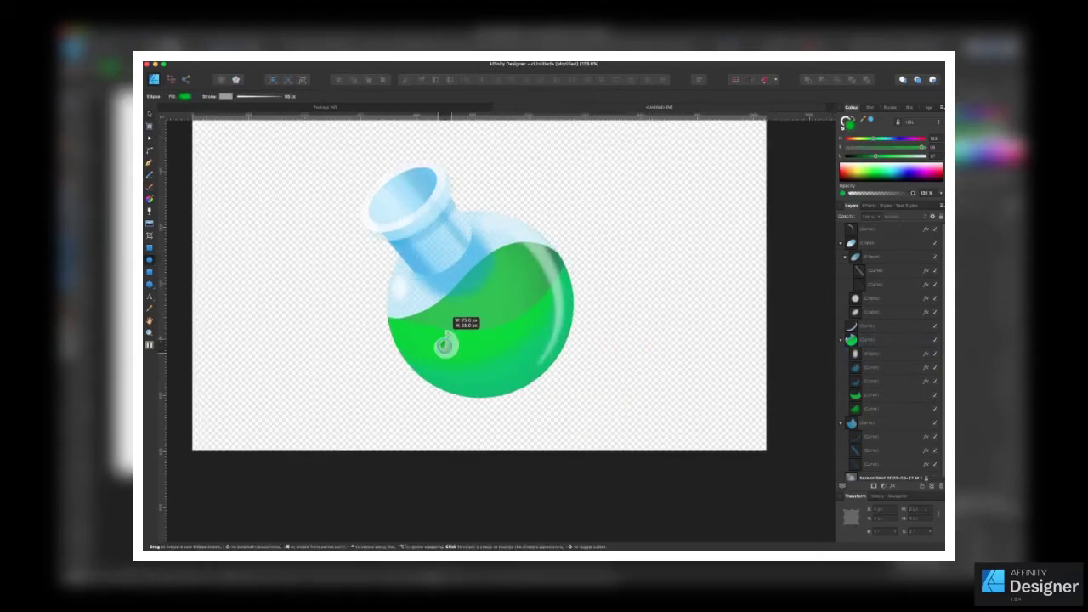
Scatter several small dark green spots at 15% opacity across the liquid.
{"action": "key", "text": "v"}
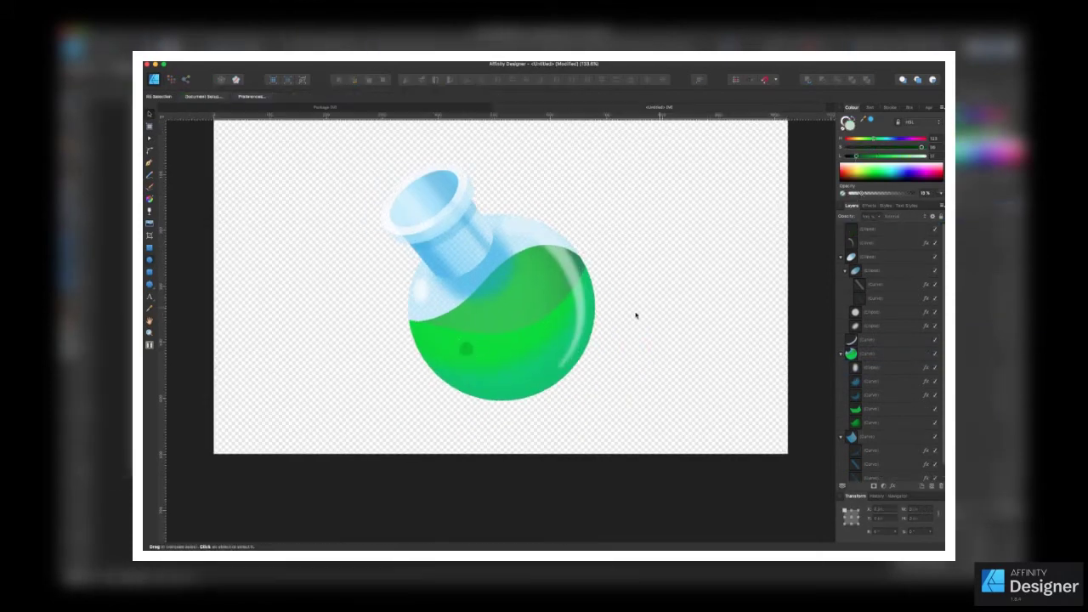
{"action": "key", "text": "1"}
{"action": "key", "text": "5"}
{"action": "left_click_drag", "start_coordinate": [564, 310], "coordinate": [573, 347]}
{"action": "left_click_drag", "start_coordinate": [510, 275], "coordinate": [518, 283]}
{"action": "scroll", "coordinate": [520, 283], "scroll_direction": "up", "scroll_amount": 3}
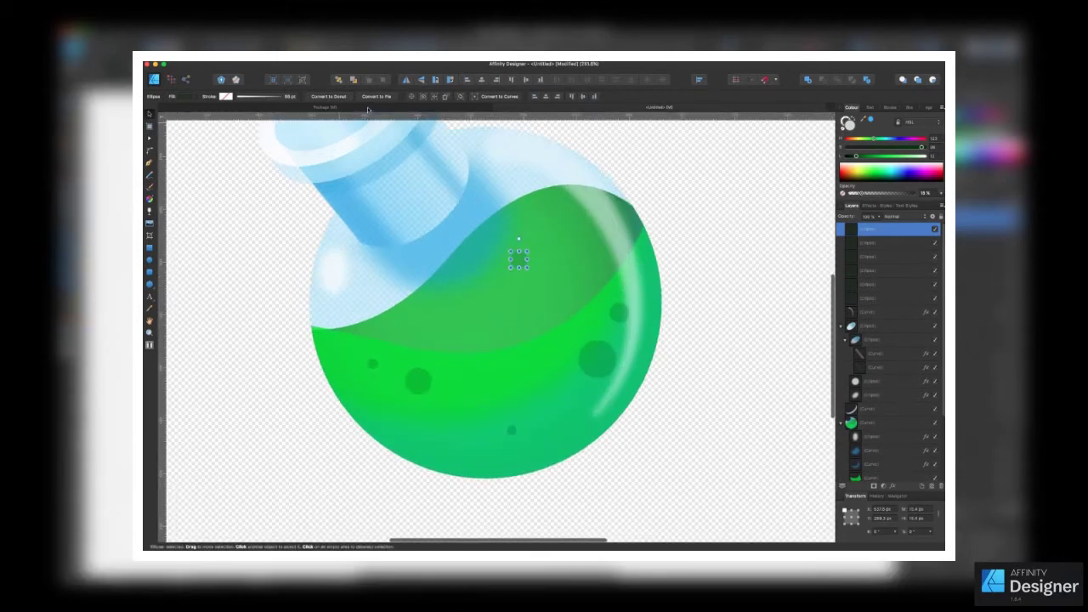
{"action": "key", "text": "a"}
{"action": "key", "text": "v"}
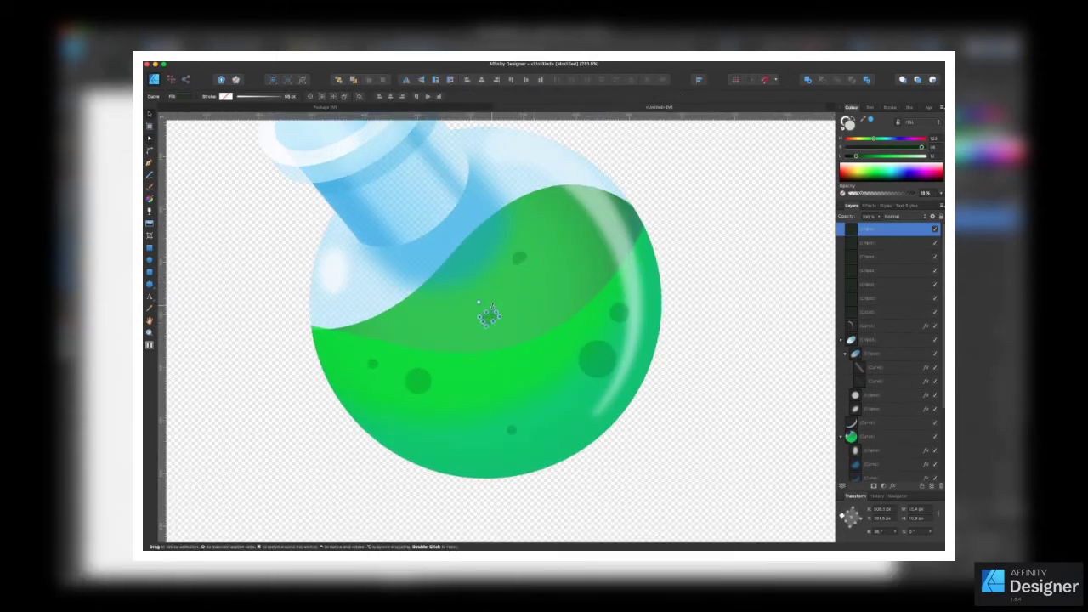
{"action": "key", "text": "m"}
{"action": "left_click_drag", "start_coordinate": [531, 304], "coordinate": [542, 286]}
{"action": "scroll", "coordinate": [580, 333], "scroll_direction": "down", "scroll_amount": 3}
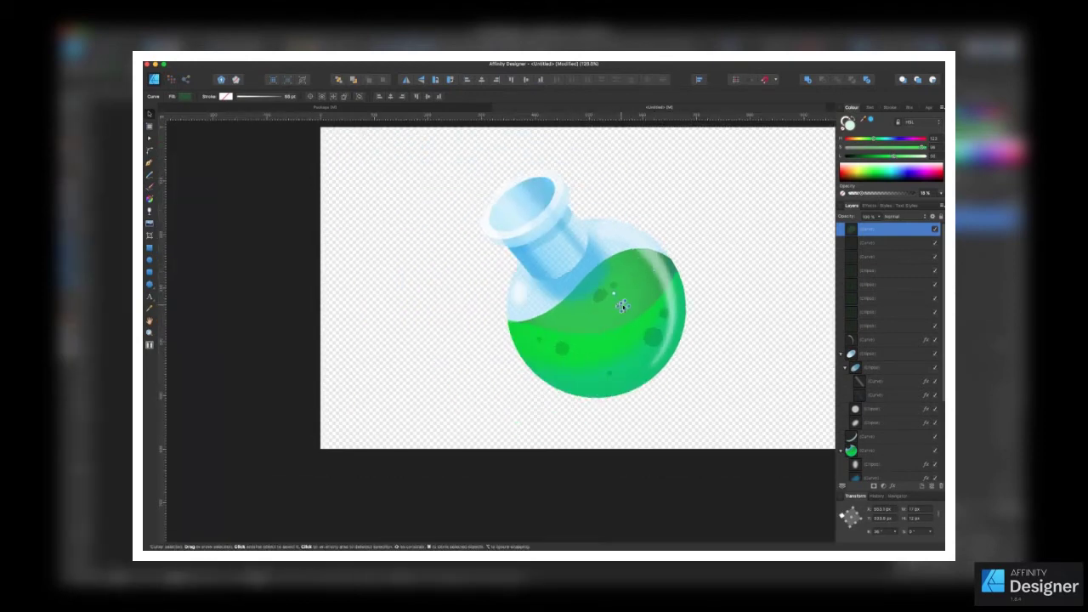
{"action": "key", "text": "ctrl+d"}
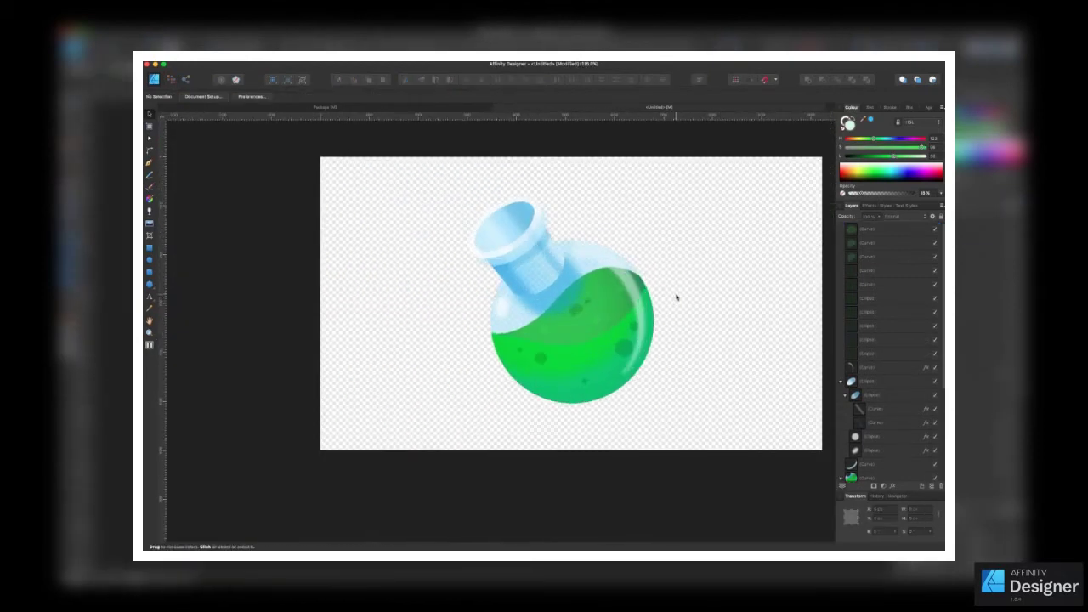
Pen a drip path from the neck, rounding and widening its bottom with a sharp left node.
{"action": "key", "text": "p"}
{"action": "left_click_drag", "start_coordinate": [457, 236], "coordinate": [480, 248]}
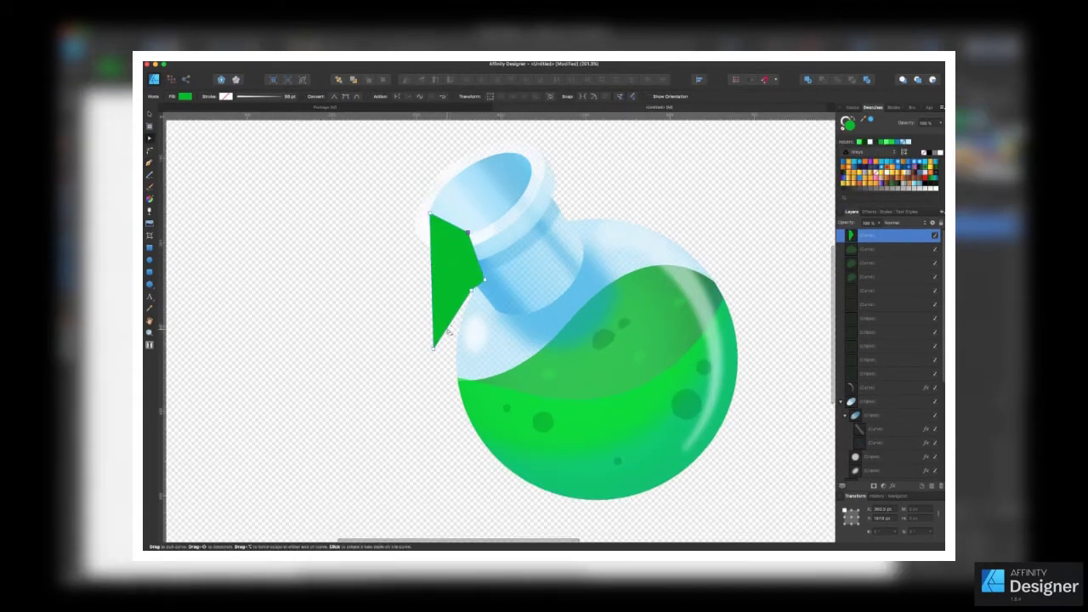
{"action": "left_click_drag", "start_coordinate": [448, 332], "coordinate": [459, 364]}
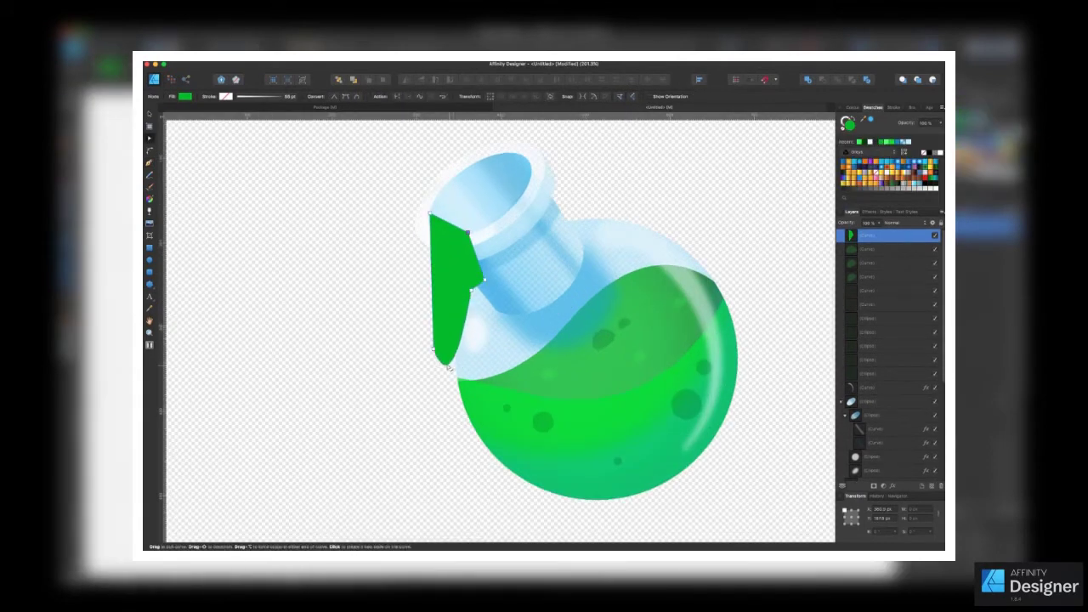
{"action": "left_click_drag", "start_coordinate": [471, 291], "coordinate": [491, 370]}
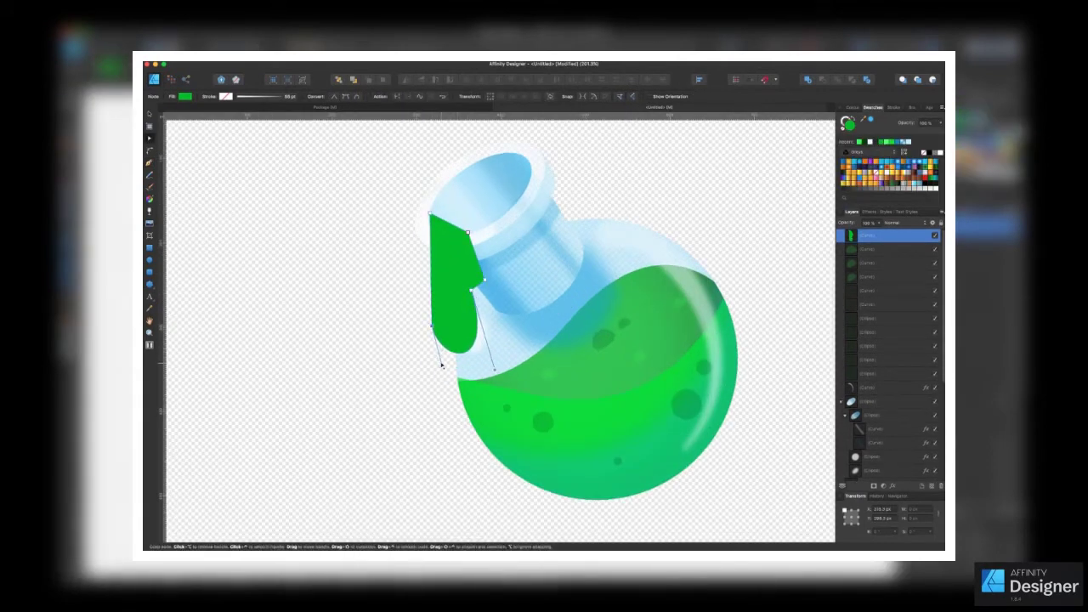
{"action": "scroll", "coordinate": [482, 307], "scroll_direction": "up", "scroll_amount": 3}
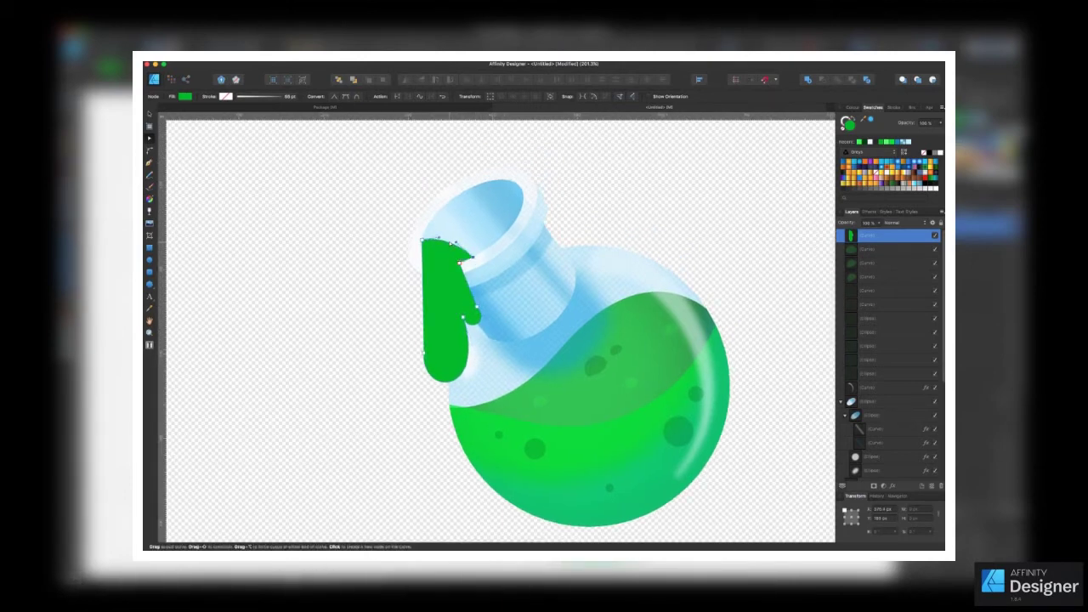
{"action": "left_click_drag", "start_coordinate": [424, 351], "coordinate": [411, 350]}
{"action": "left_click", "coordinate": [412, 350]}
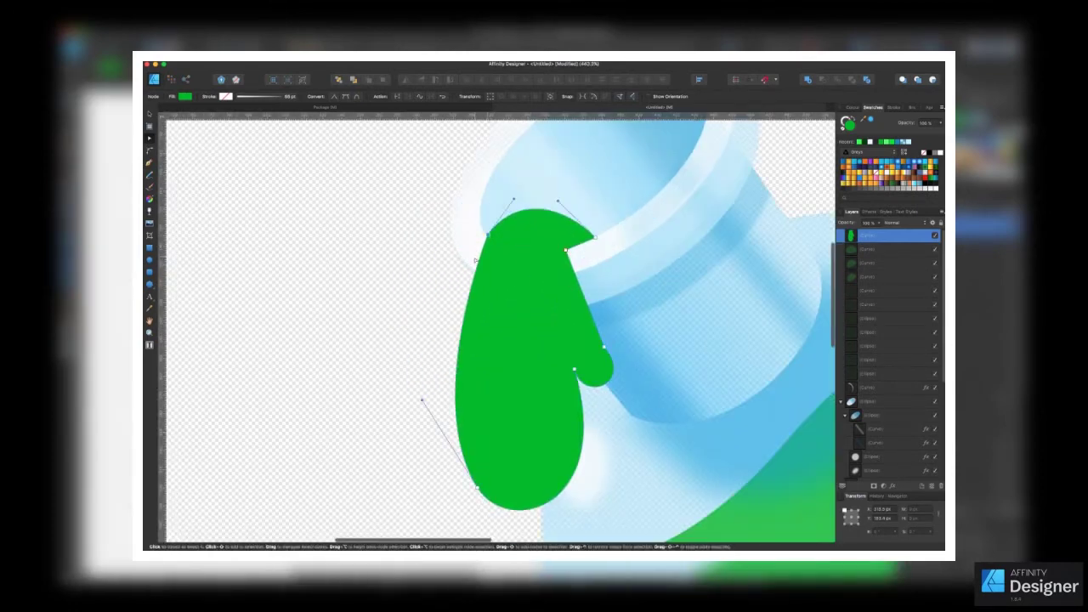
Fit the document to the window, zoom in slightly, and select the drip.
{"action": "scroll", "coordinate": [433, 247], "scroll_direction": "up", "scroll_amount": 3}
{"action": "scroll", "coordinate": [434, 281], "scroll_direction": "down", "scroll_amount": 2}
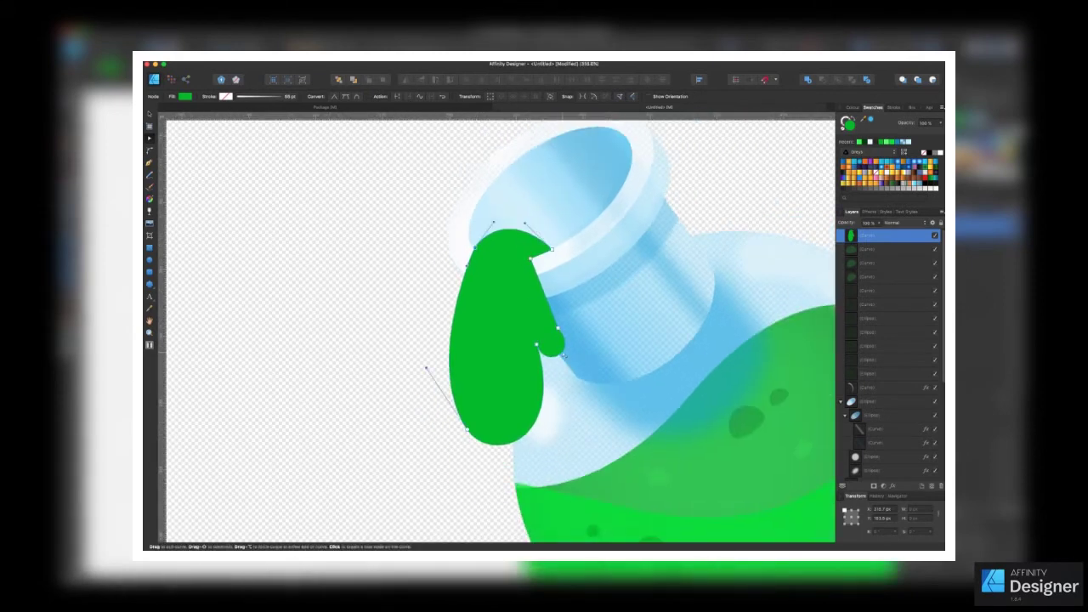
{"action": "key", "text": "v"}
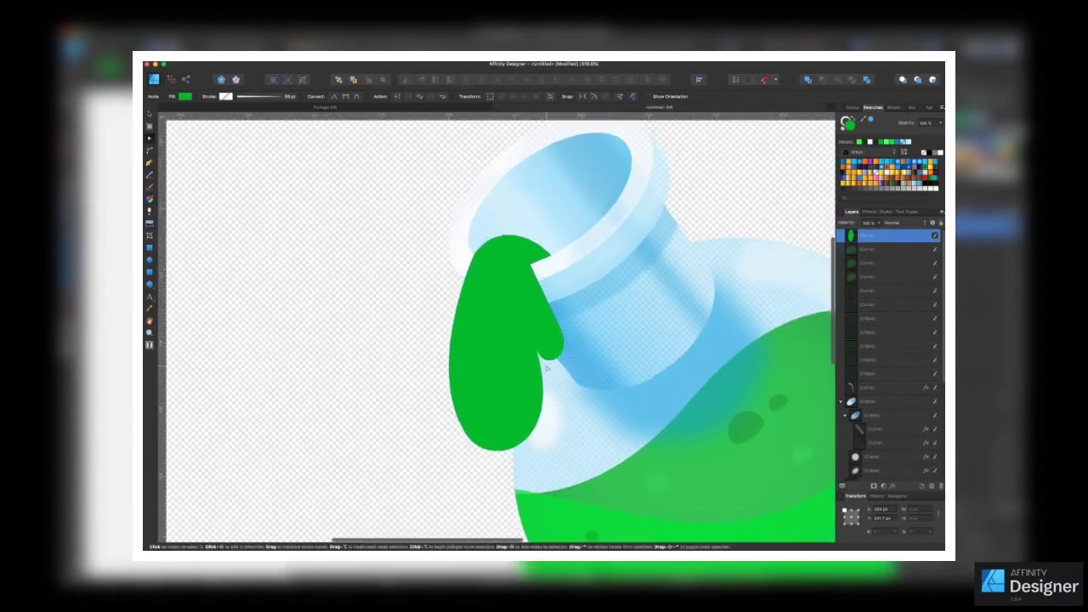
{"action": "key", "text": "ctrl+0"}
{"action": "key", "text": "ctrl+plus"}
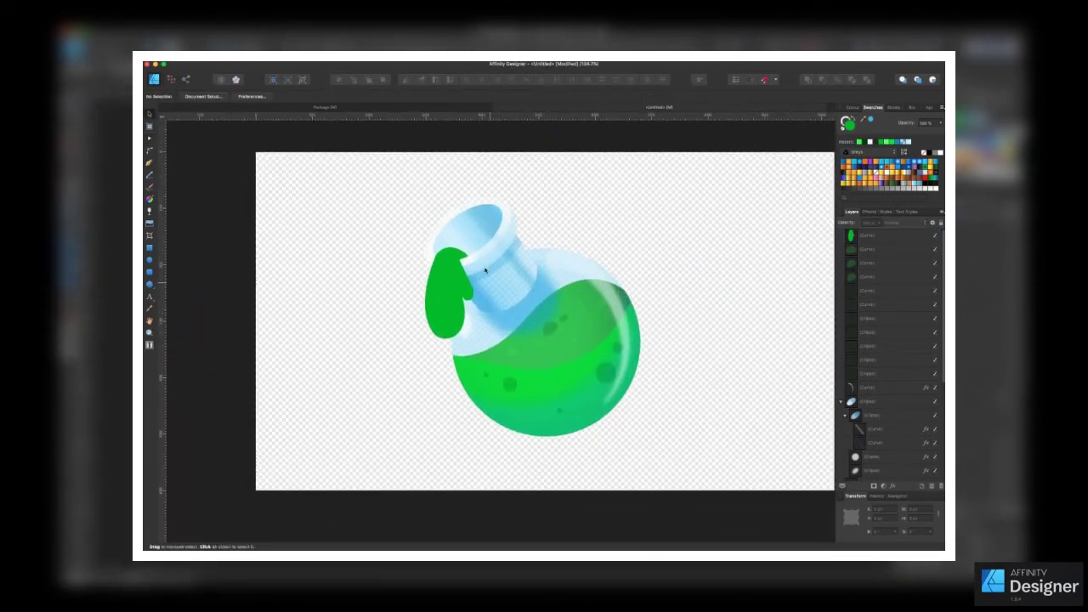
{"action": "left_click", "coordinate": [432, 301]}
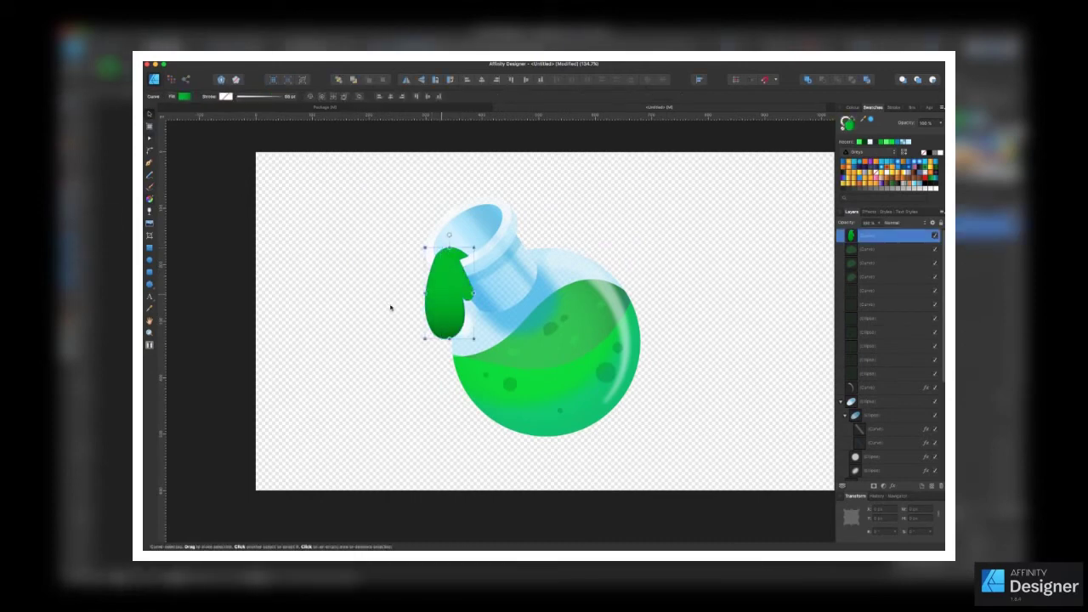
Give the drip a darker gradient and fill it bright green at full opacity.
{"action": "left_click_drag", "start_coordinate": [476, 366], "coordinate": [508, 387]}
{"action": "left_click", "coordinate": [449, 290]}
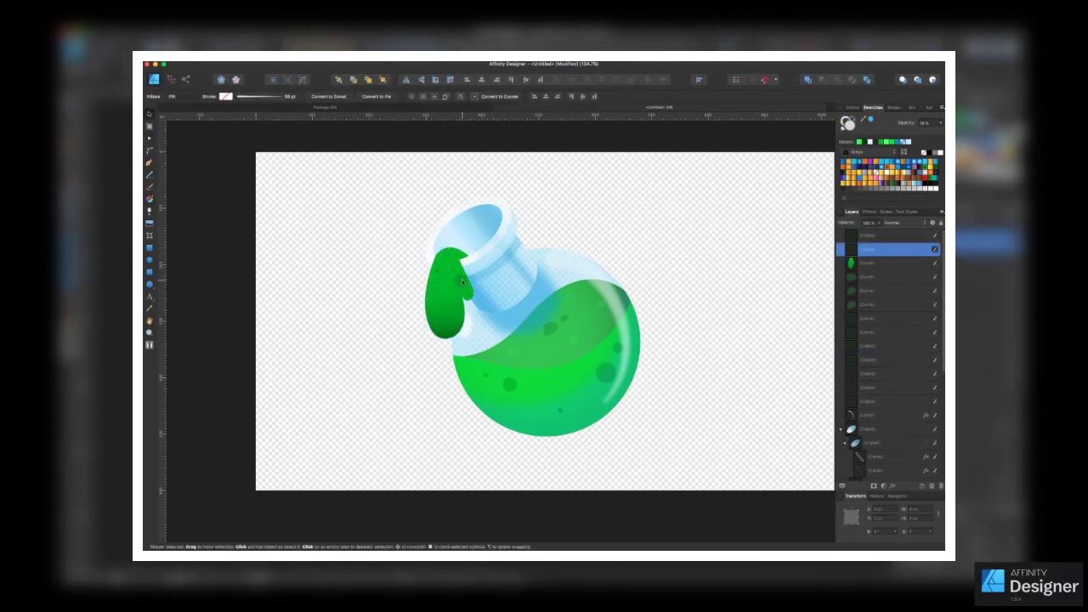
{"action": "left_click", "coordinate": [563, 320]}
{"action": "left_click", "coordinate": [441, 291]}
{"action": "scroll", "coordinate": [442, 291], "scroll_direction": "up", "scroll_amount": 3}
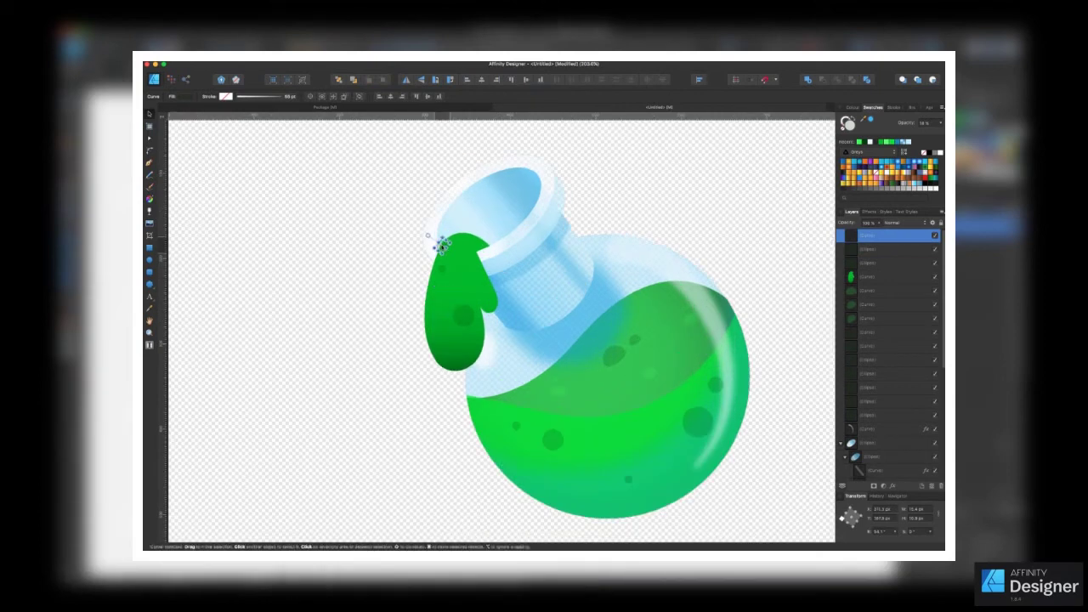
{"action": "left_click", "coordinate": [870, 107]}
{"action": "left_click", "coordinate": [870, 165]}
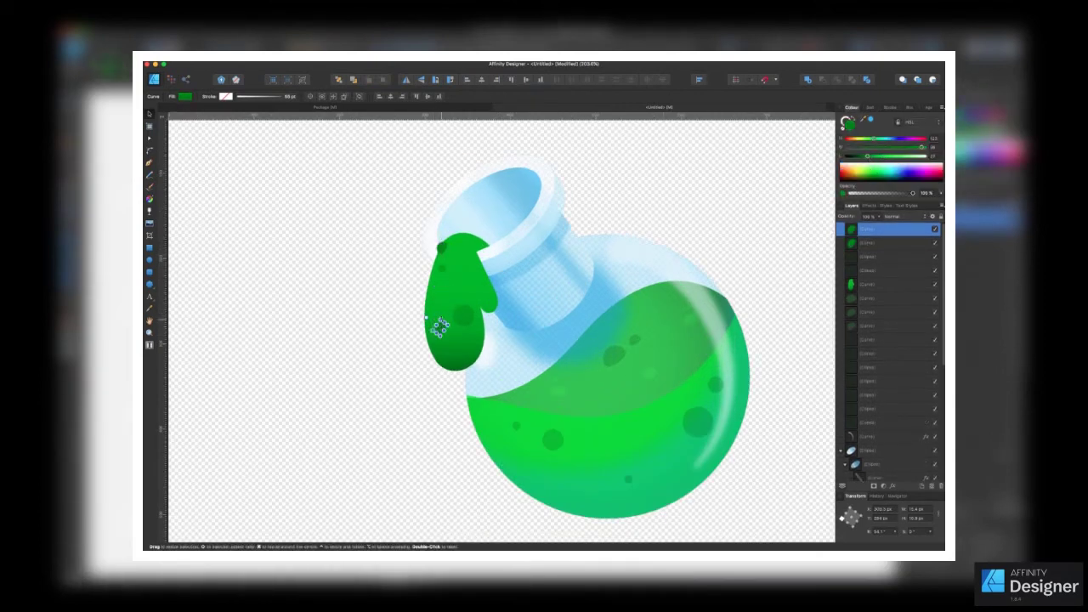
Narrow the spots at the drip's top and raise a lower curve's opacity to 84%.
{"action": "left_click_drag", "start_coordinate": [451, 234], "coordinate": [476, 226]}
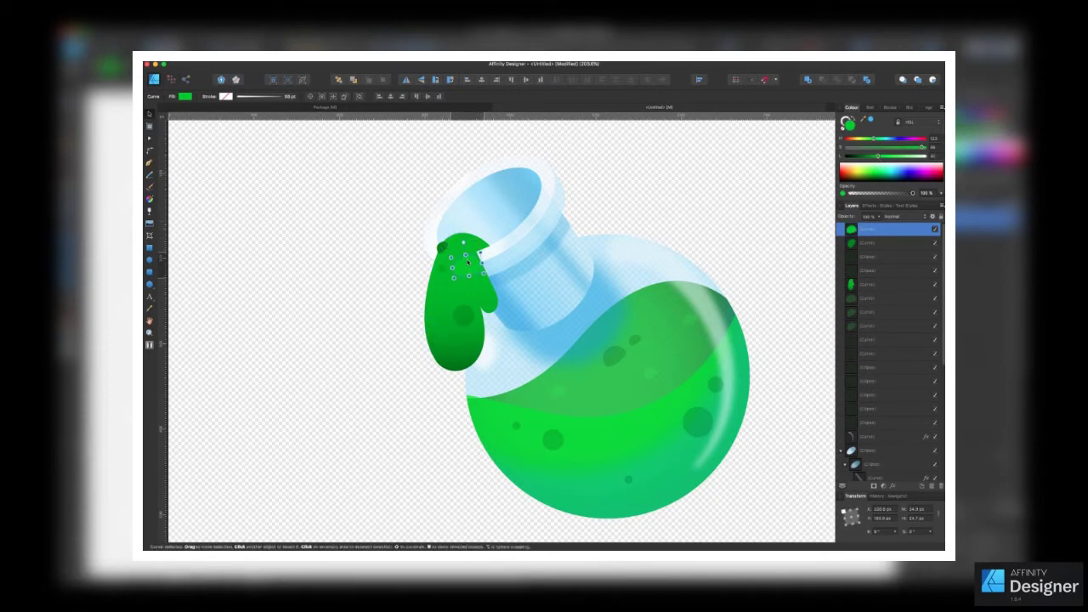
{"action": "left_click", "coordinate": [449, 249]}
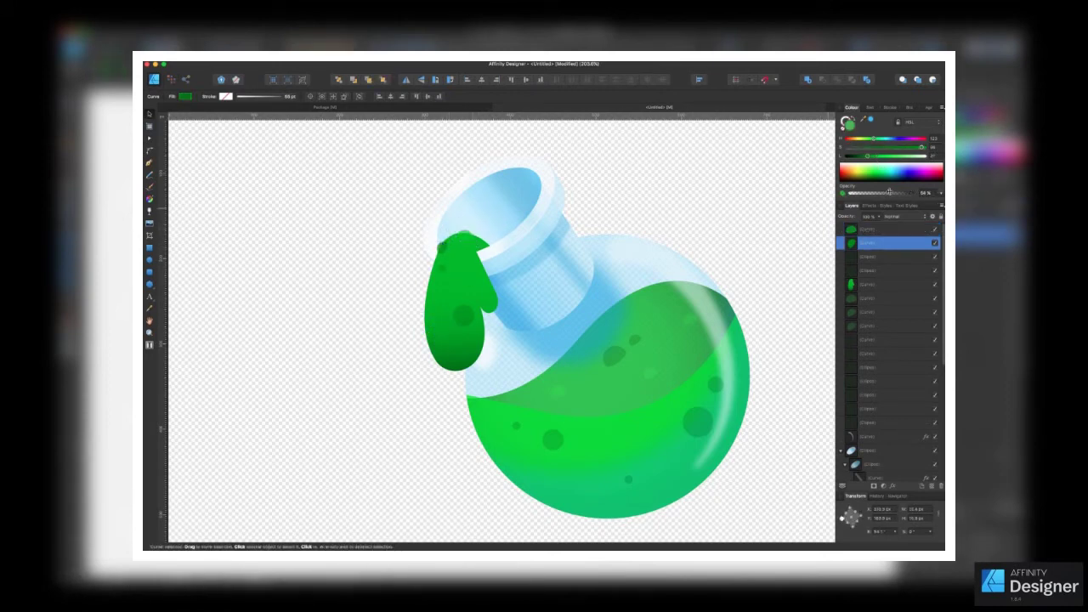
{"action": "left_click", "coordinate": [467, 322], "text": "alt"}
{"action": "left_click", "coordinate": [467, 321], "text": "alt"}
{"action": "left_click_drag", "start_coordinate": [889, 193], "coordinate": [904, 194]}
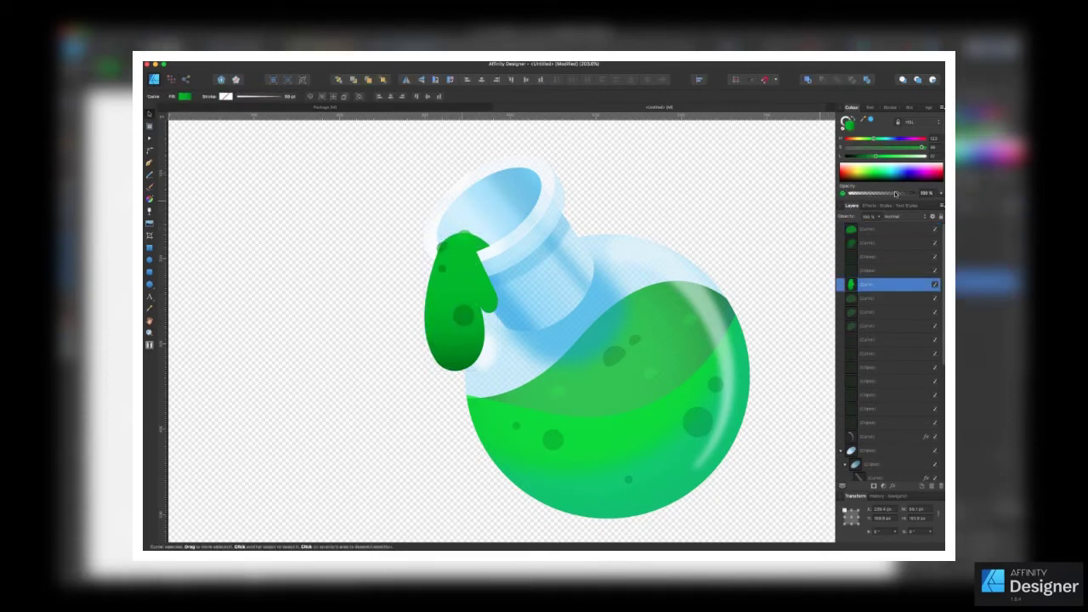
Pen a dark green shadow shape along the drip's lower side and reshape its inner node.
{"action": "left_click", "coordinate": [149, 162]}
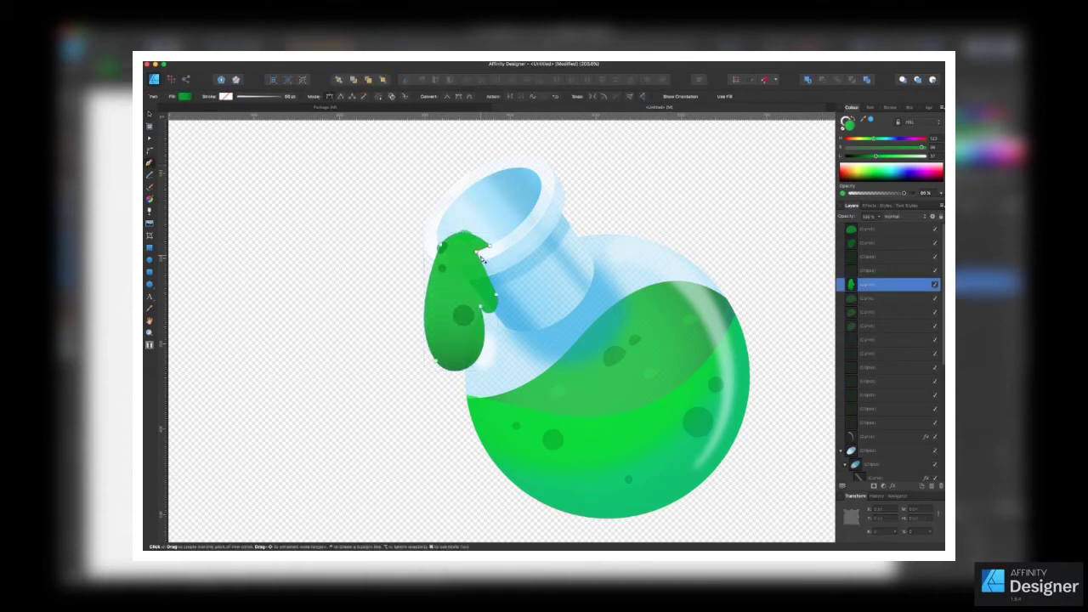
{"action": "left_click", "coordinate": [442, 349]}
{"action": "left_click", "coordinate": [481, 257]}
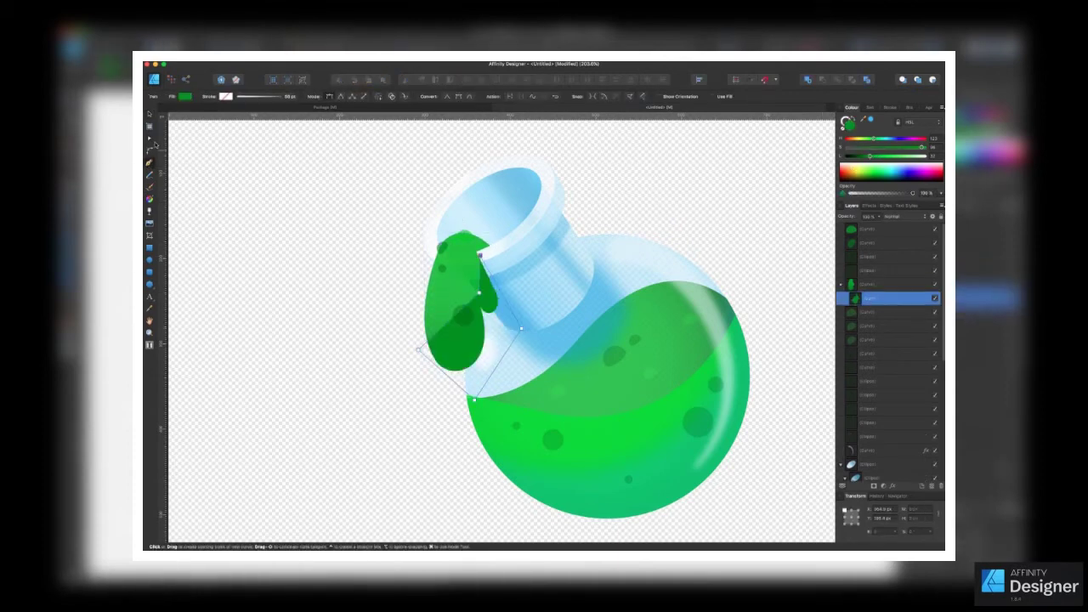
{"action": "left_click_drag", "start_coordinate": [463, 314], "coordinate": [465, 343]}
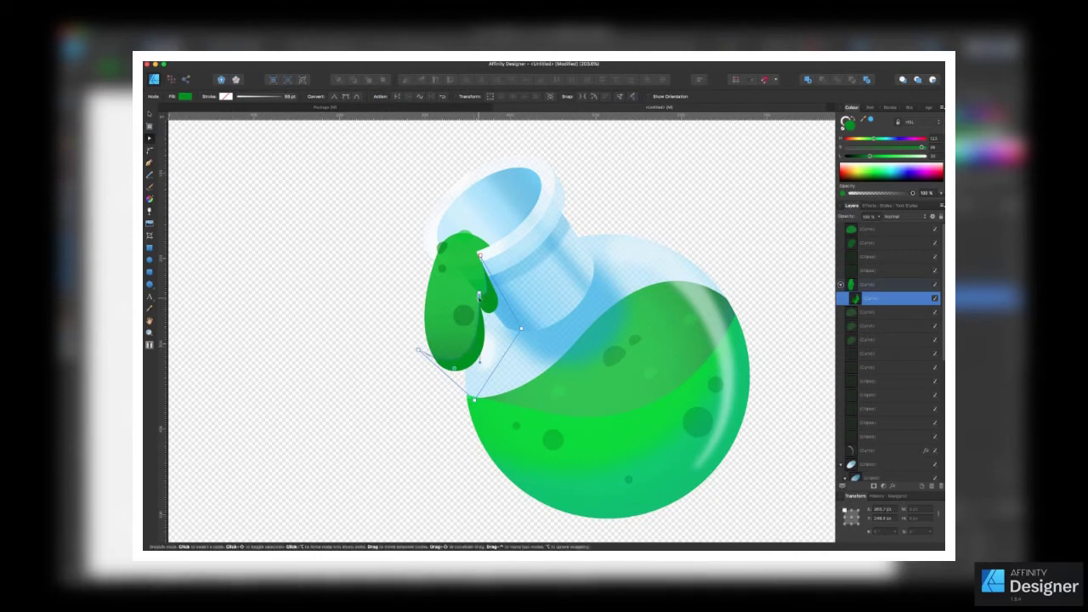
{"action": "left_click", "coordinate": [869, 205]}
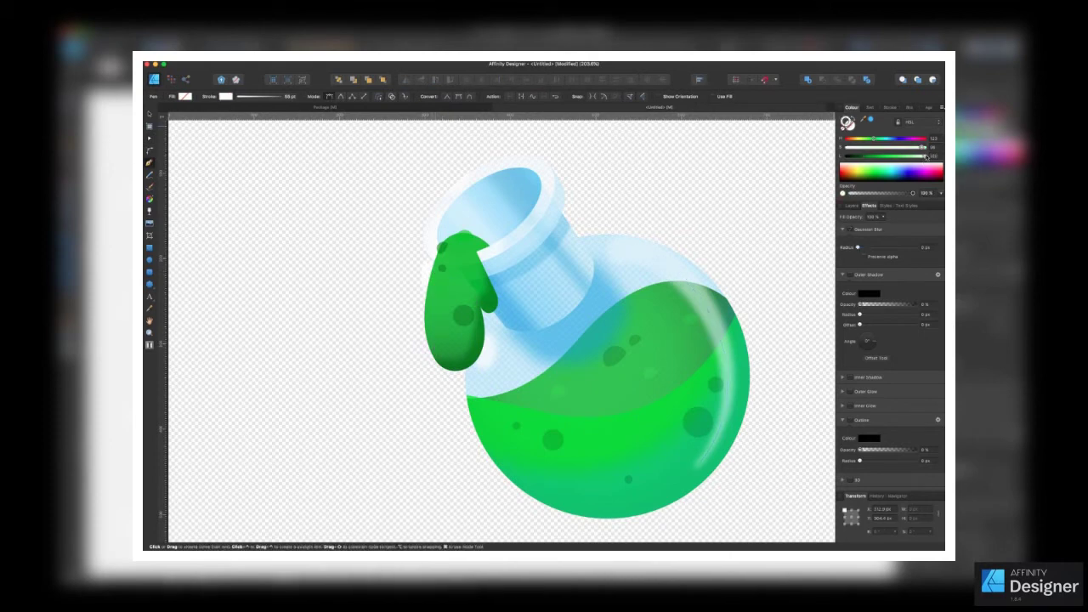
Thin the drip's white highlight stroke to 24 pt at about half opacity.
{"action": "left_click", "coordinate": [891, 107]}
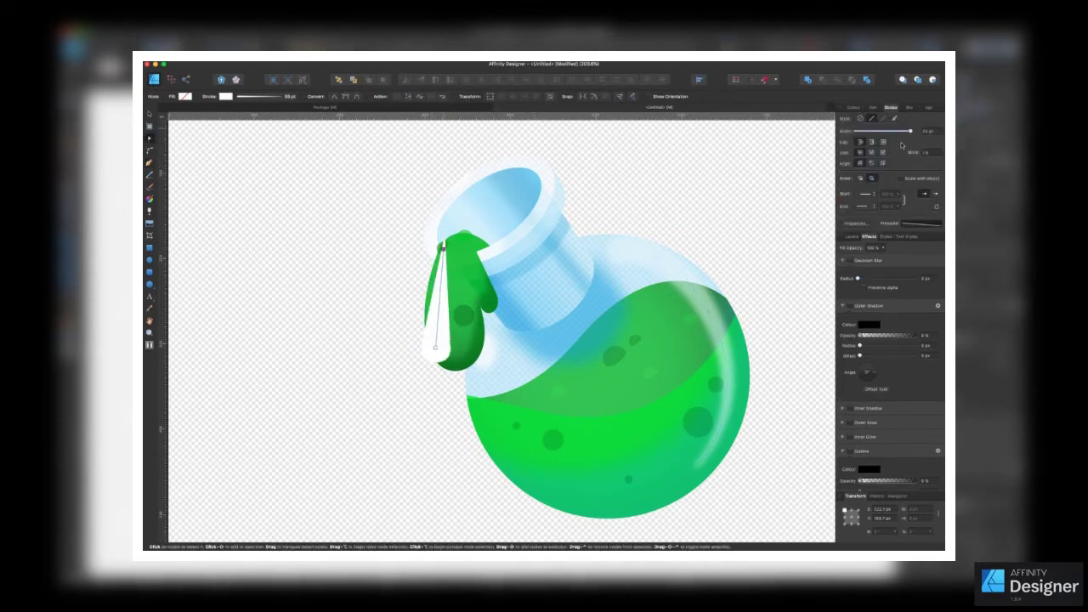
{"action": "left_click_drag", "start_coordinate": [893, 131], "coordinate": [890, 132]}
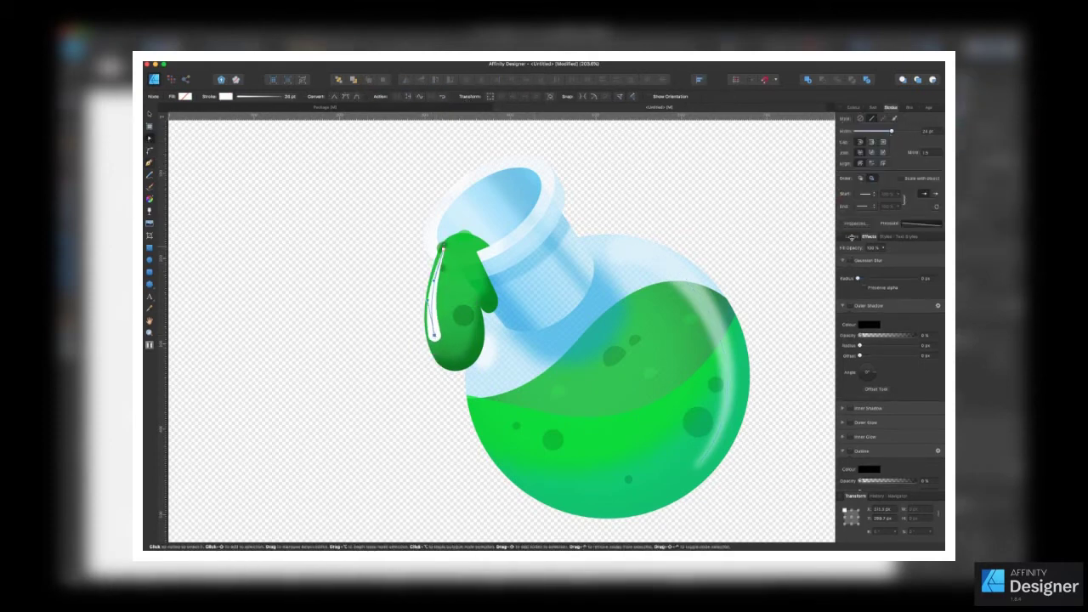
{"action": "left_click", "coordinate": [851, 237]}
{"action": "left_click", "coordinate": [857, 109]}
{"action": "left_click", "coordinate": [881, 194]}
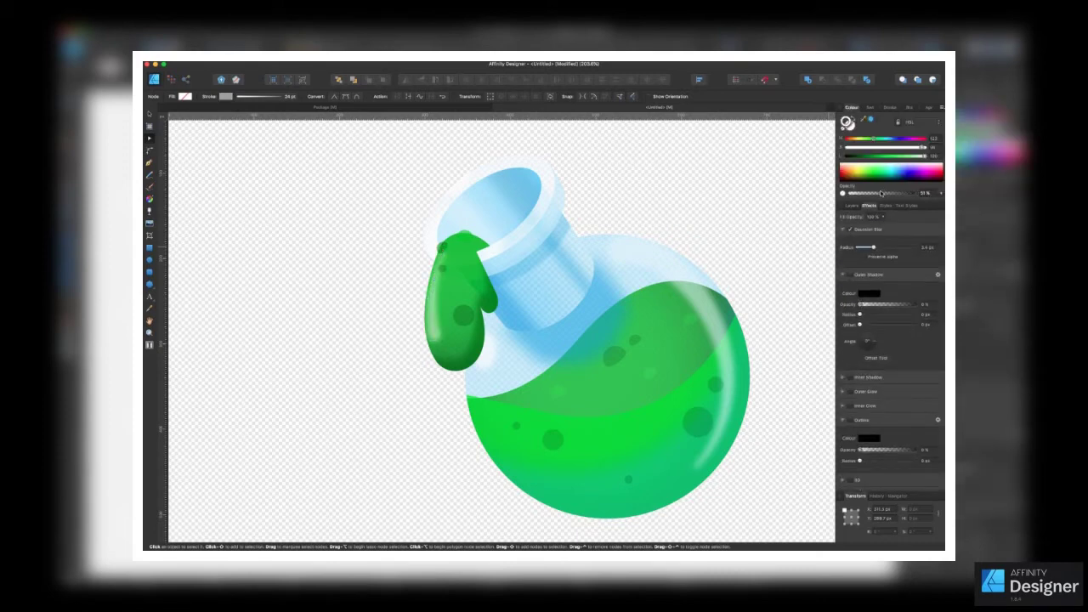
Select another curve on the drip and lower its layer opacity.
{"action": "left_click", "coordinate": [435, 247]}
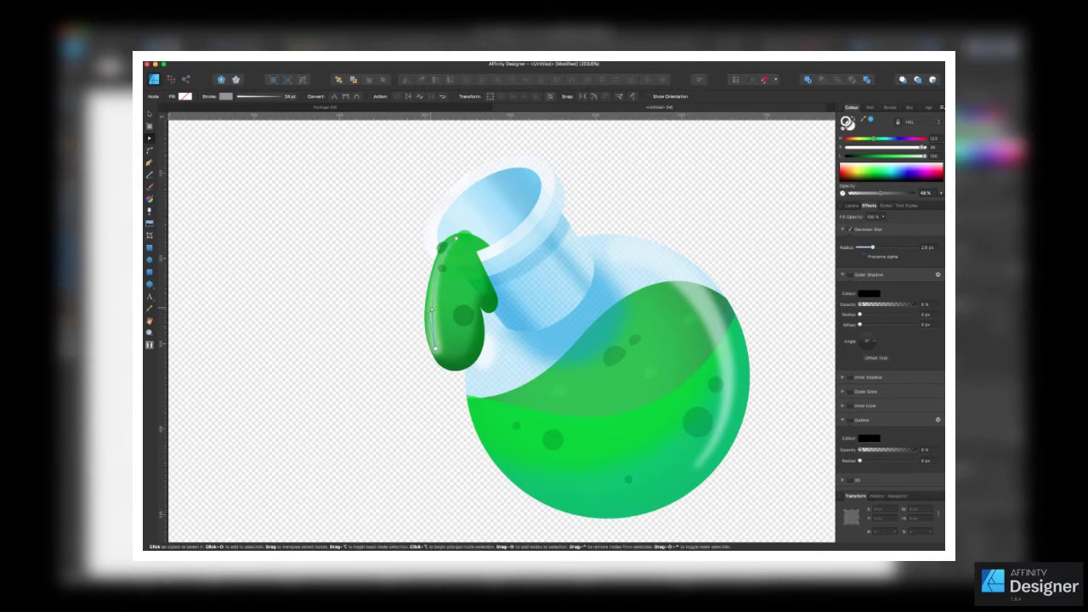
{"action": "key", "text": "v"}
{"action": "scroll", "coordinate": [575, 252], "scroll_direction": "down", "scroll_amount": 3}
{"action": "left_click", "coordinate": [851, 205]}
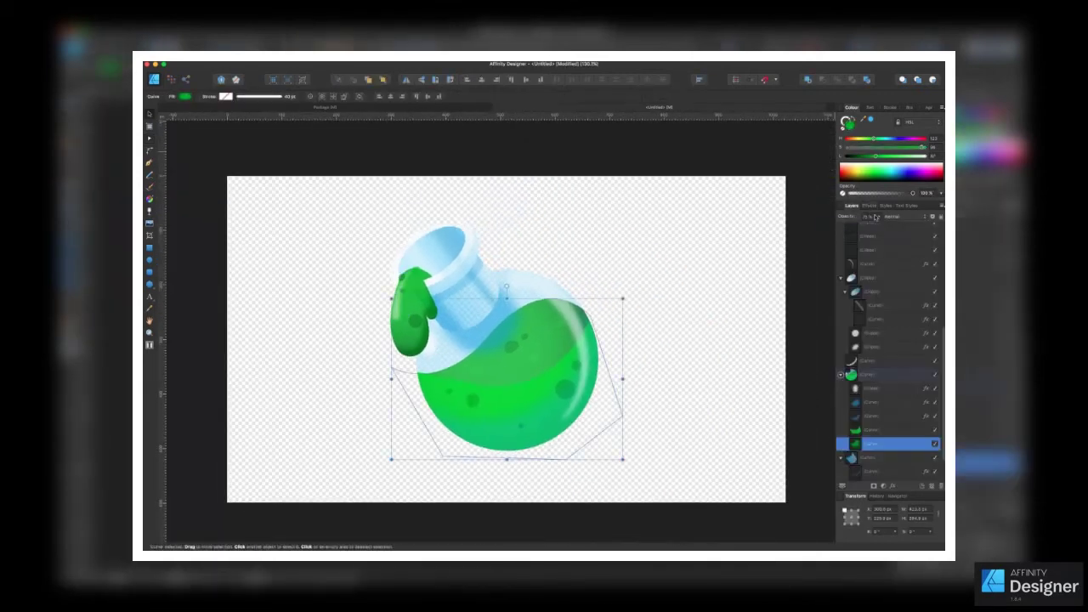
{"action": "left_click_drag", "start_coordinate": [869, 216], "coordinate": [893, 228]}
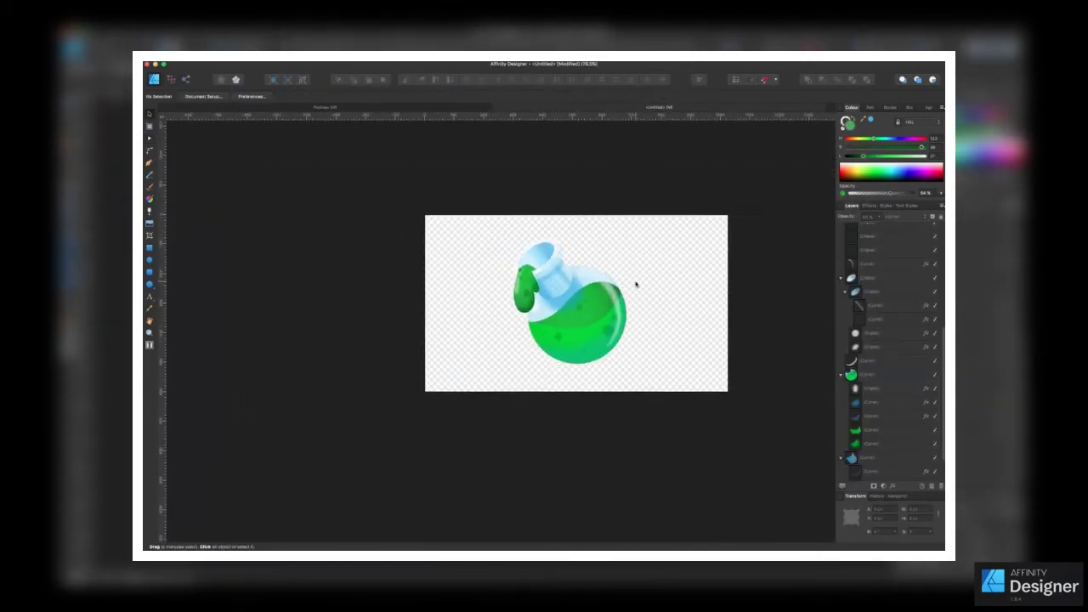
Pen an arc over the flask rim and taper its ends with a pressure profile.
{"action": "scroll", "coordinate": [632, 287], "scroll_direction": "up", "scroll_amount": 3}
{"action": "key", "text": "p"}
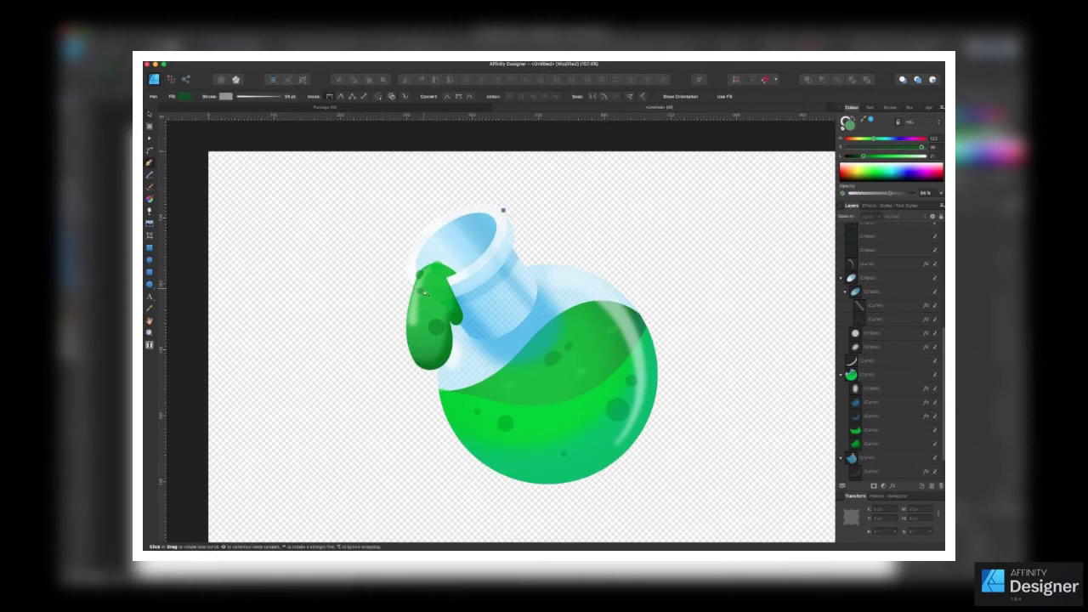
{"action": "left_click", "coordinate": [503, 209]}
{"action": "left_click", "coordinate": [449, 191]}
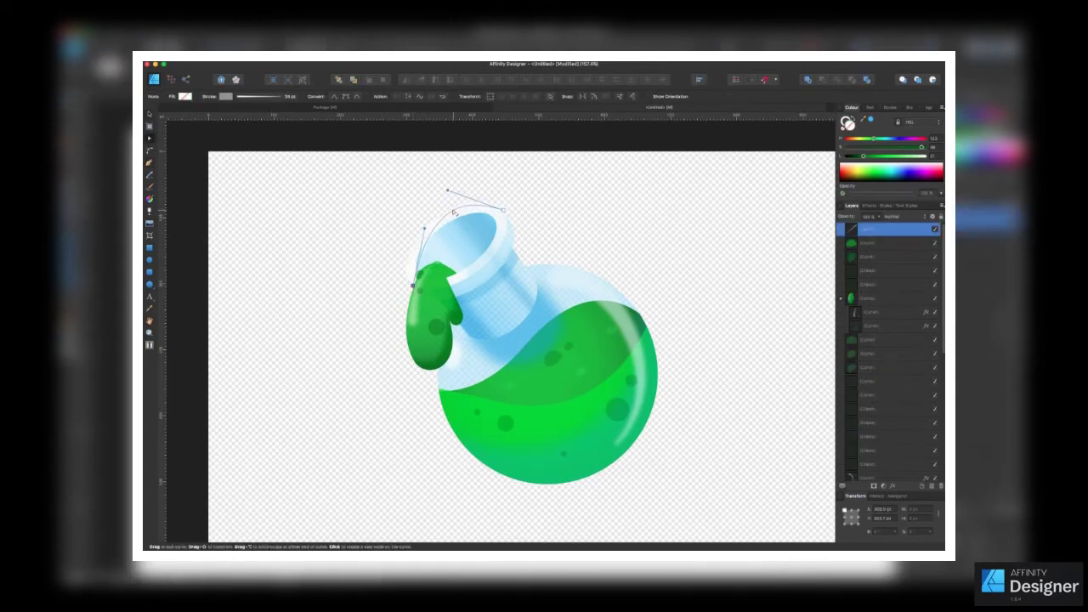
{"action": "left_click", "coordinate": [890, 107]}
{"action": "left_click_drag", "start_coordinate": [842, 231], "coordinate": [843, 294]}
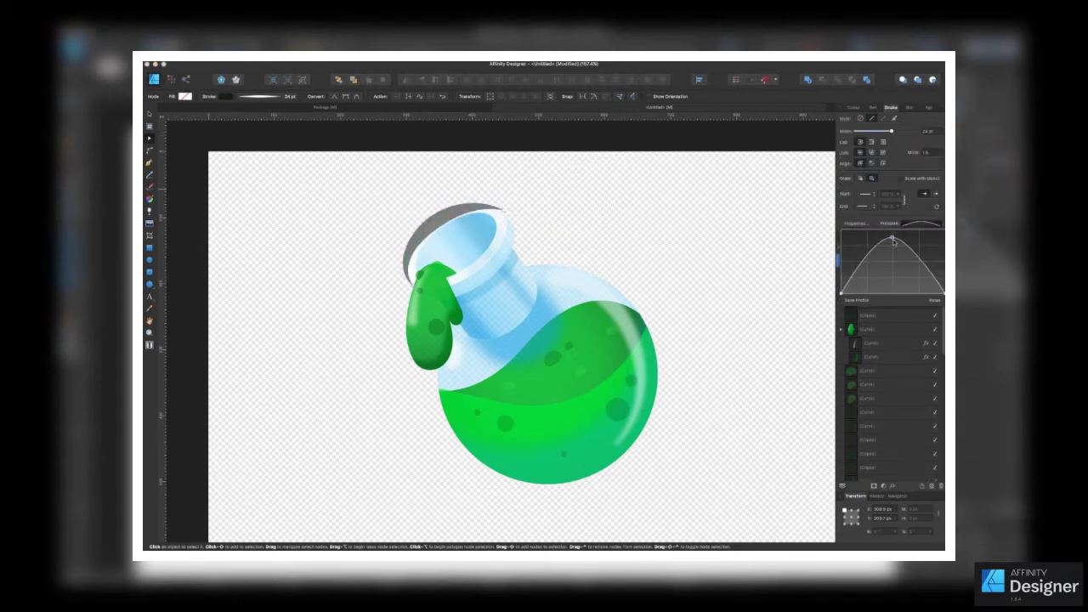
View the whole flask and reshape the rim curve's right and bottom parts.
{"action": "scroll", "coordinate": [417, 229], "scroll_direction": "up", "scroll_amount": 3}
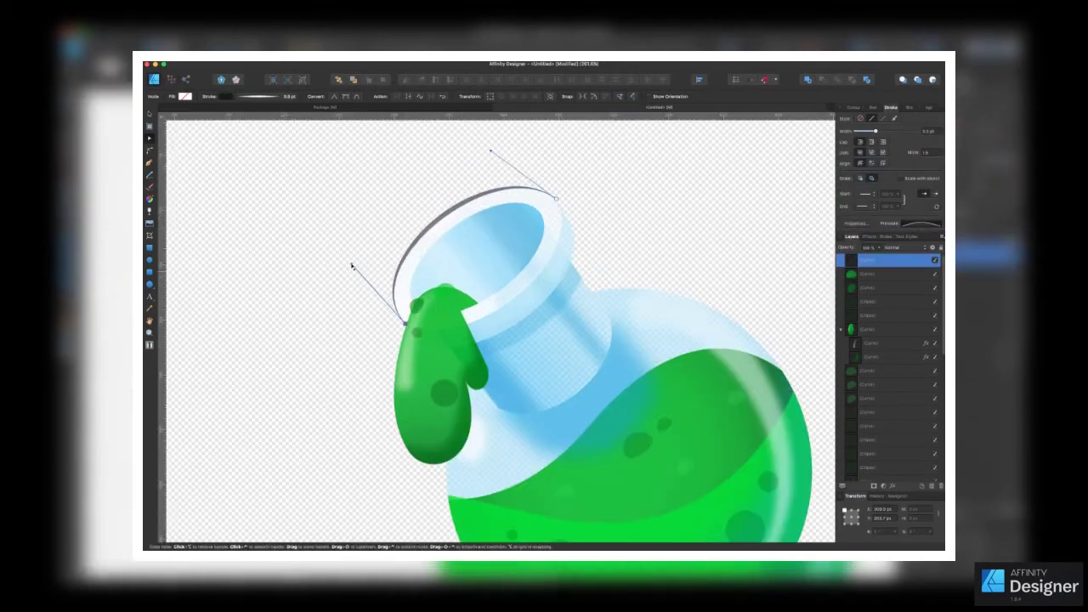
{"action": "key", "text": "super+1"}
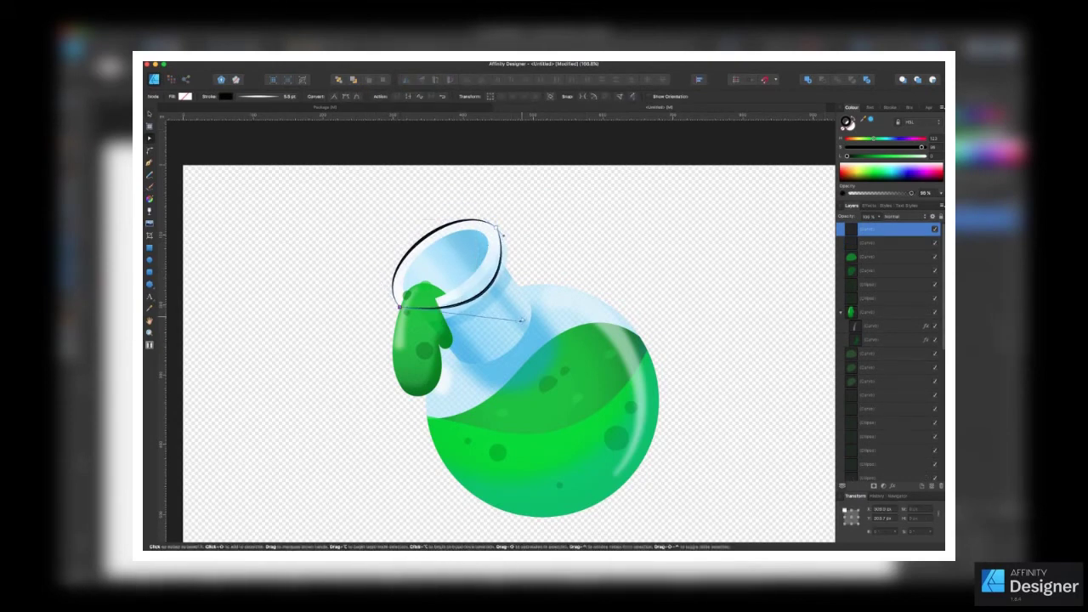
{"action": "left_click_drag", "start_coordinate": [455, 199], "coordinate": [498, 229]}
{"action": "scroll", "coordinate": [498, 229], "scroll_direction": "up", "scroll_amount": 5}
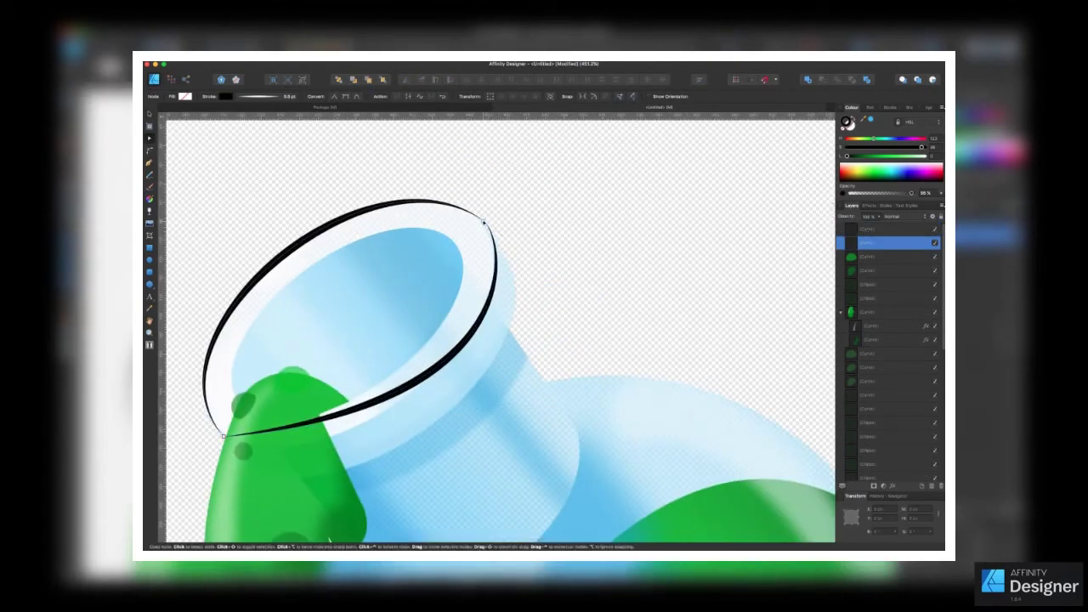
{"action": "left_click_drag", "start_coordinate": [535, 400], "coordinate": [520, 412]}
{"action": "scroll", "coordinate": [438, 438], "scroll_direction": "down", "scroll_amount": 1}
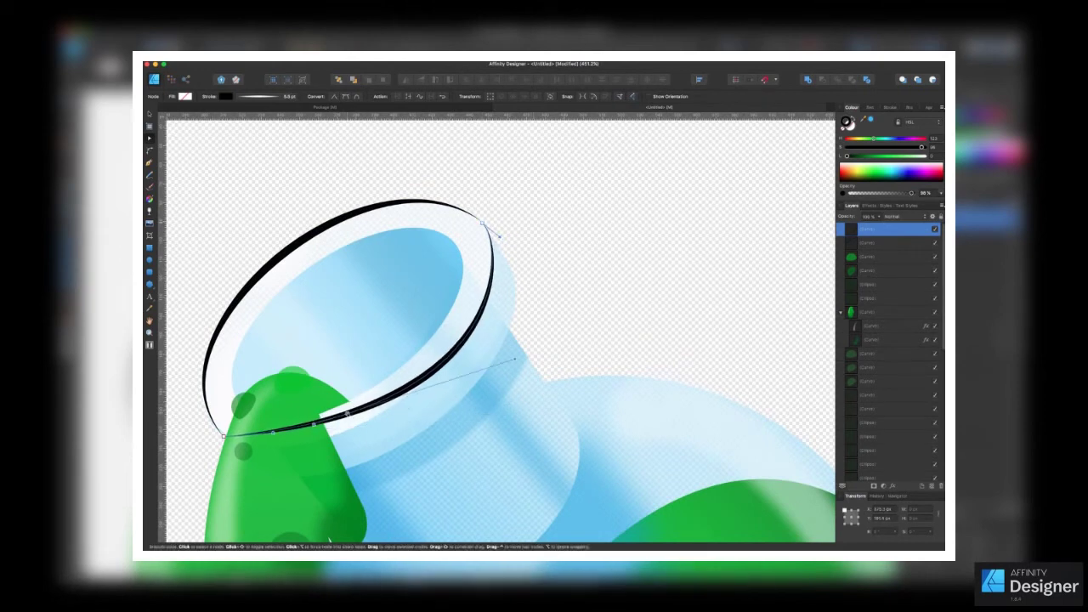
{"action": "scroll", "coordinate": [439, 438], "scroll_direction": "down", "scroll_amount": 2}
{"action": "scroll", "coordinate": [439, 438], "scroll_direction": "down", "scroll_amount": 2}
{"action": "scroll", "coordinate": [439, 438], "scroll_direction": "down", "scroll_amount": 1}
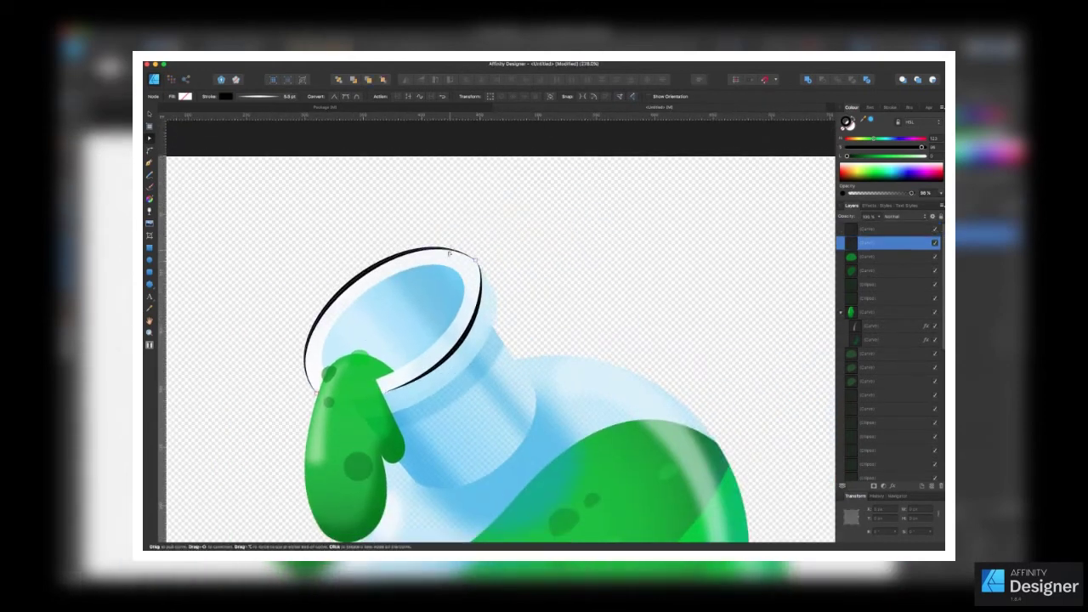
Taper the rim stroke's left end and make the rim curve bulge outward.
{"action": "left_click", "coordinate": [890, 107]}
{"action": "left_click", "coordinate": [890, 223]}
{"action": "left_click_drag", "start_coordinate": [841, 263], "coordinate": [842, 279]}
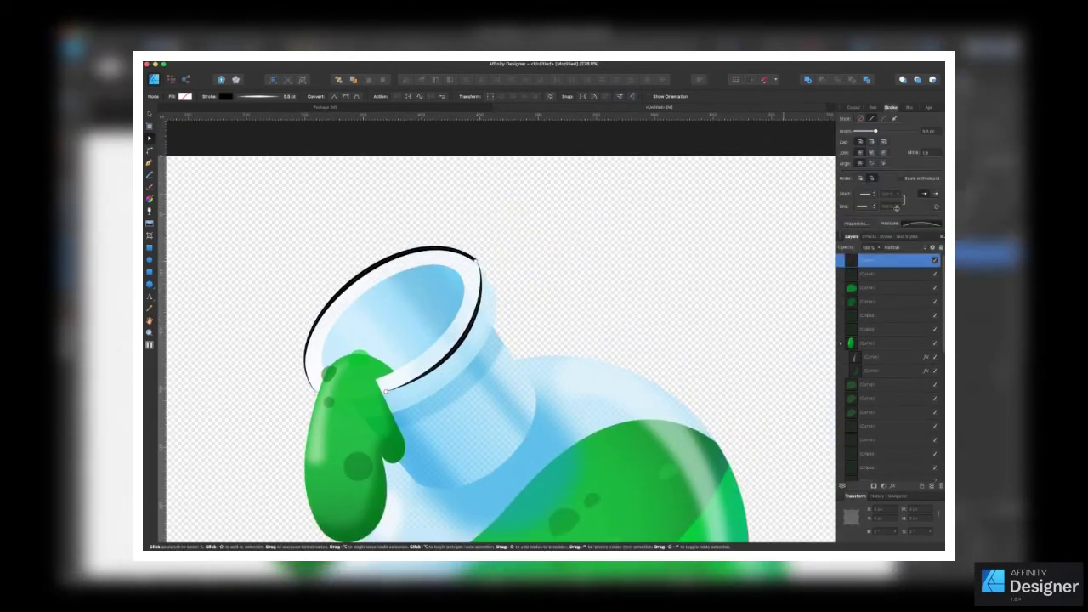
{"action": "left_click", "coordinate": [496, 272]}
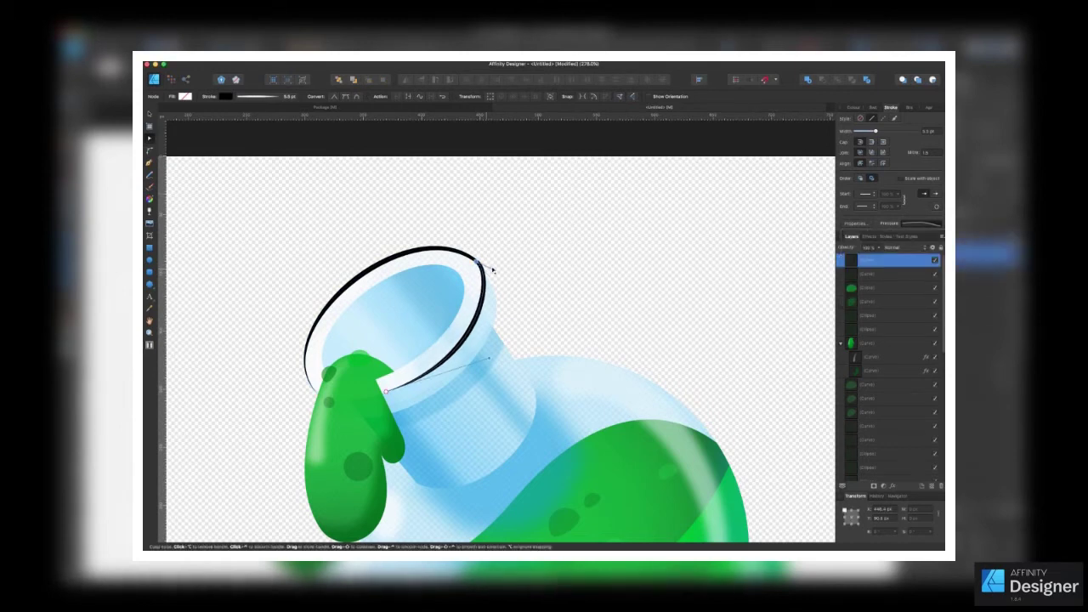
{"action": "scroll", "coordinate": [495, 272], "scroll_direction": "left", "scroll_amount": 2}
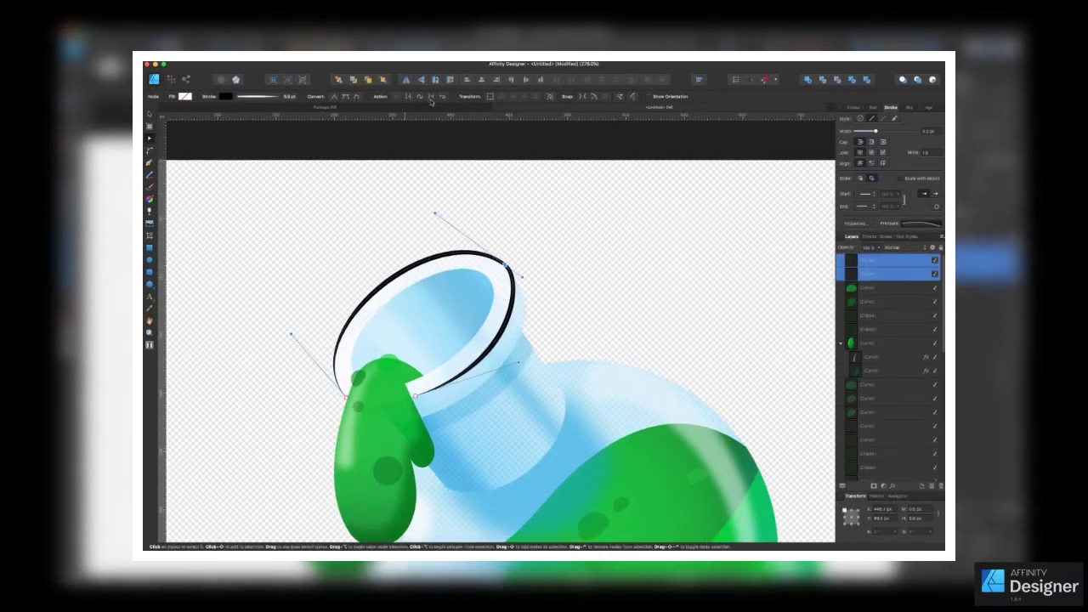
{"action": "scroll", "coordinate": [500, 263], "scroll_direction": "up", "scroll_amount": 5}
{"action": "left_click_drag", "start_coordinate": [499, 264], "coordinate": [545, 296]}
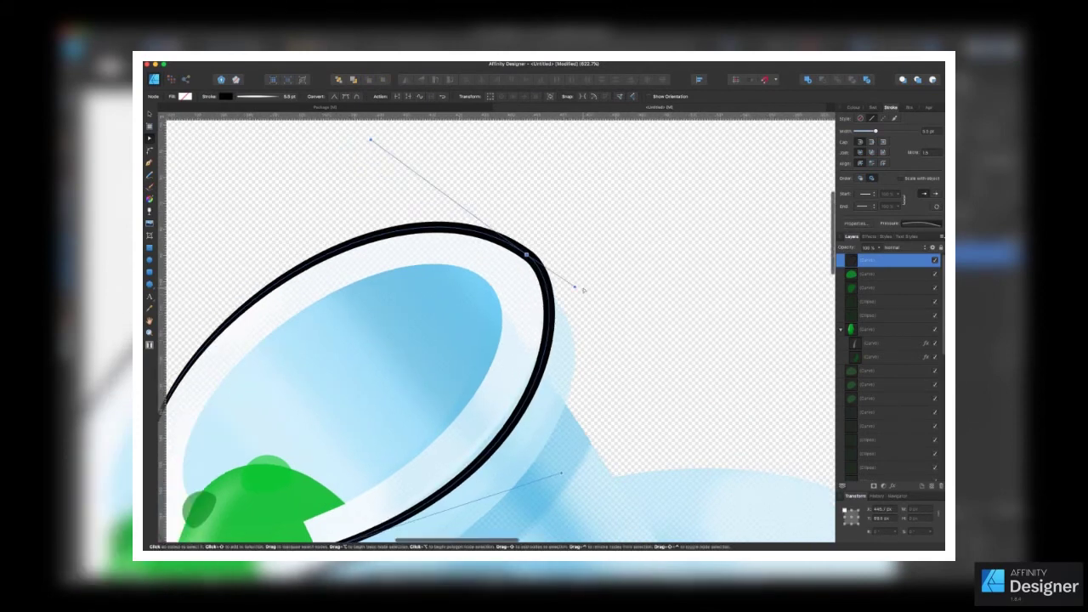
Lighten the rim stroke's colour from black to a dark blue.
{"action": "scroll", "coordinate": [545, 296], "scroll_direction": "down", "scroll_amount": 2}
{"action": "scroll", "coordinate": [583, 289], "scroll_direction": "down", "scroll_amount": 3}
{"action": "key", "text": "v"}
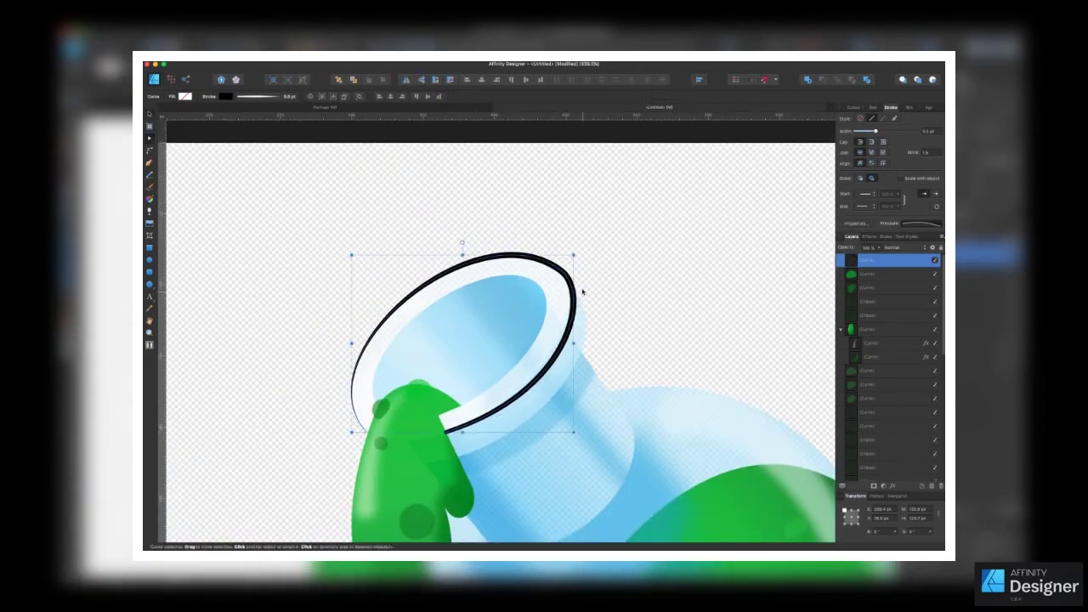
{"action": "scroll", "coordinate": [561, 263], "scroll_direction": "down", "scroll_amount": 4}
{"action": "mouse_move", "coordinate": [846, 156]}
{"action": "left_mouse_down"}
{"action": "mouse_move", "coordinate": [925, 156]}
{"action": "mouse_move", "coordinate": [865, 159]}
{"action": "left_mouse_up"}
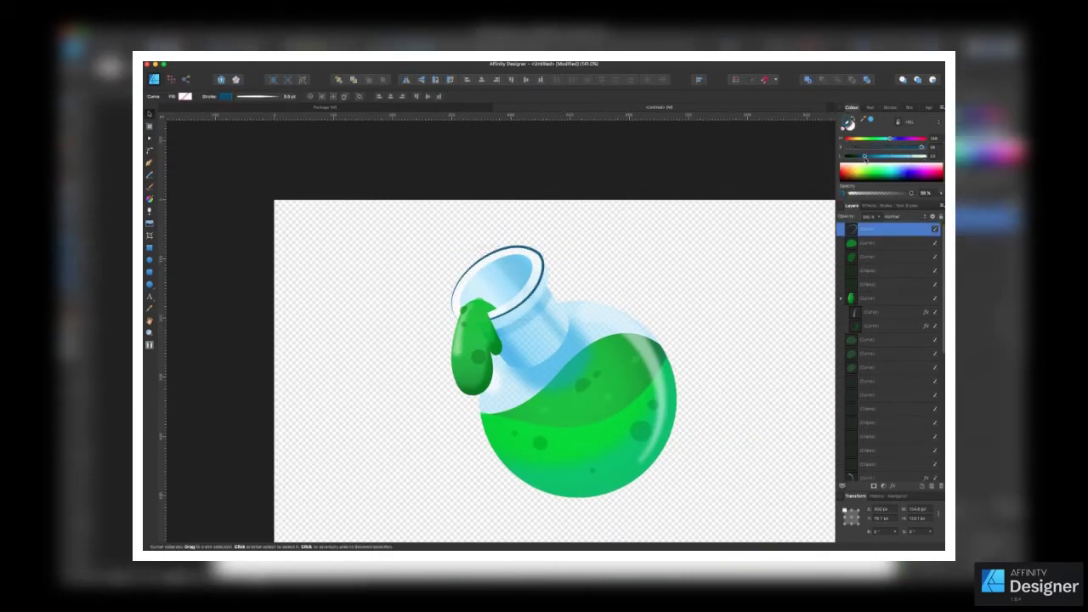
Adjust the rim curve's nodes at its lower-left and right edges.
{"action": "scroll", "coordinate": [524, 243], "scroll_direction": "up", "scroll_amount": 3}
{"action": "scroll", "coordinate": [505, 250], "scroll_direction": "up", "scroll_amount": 2}
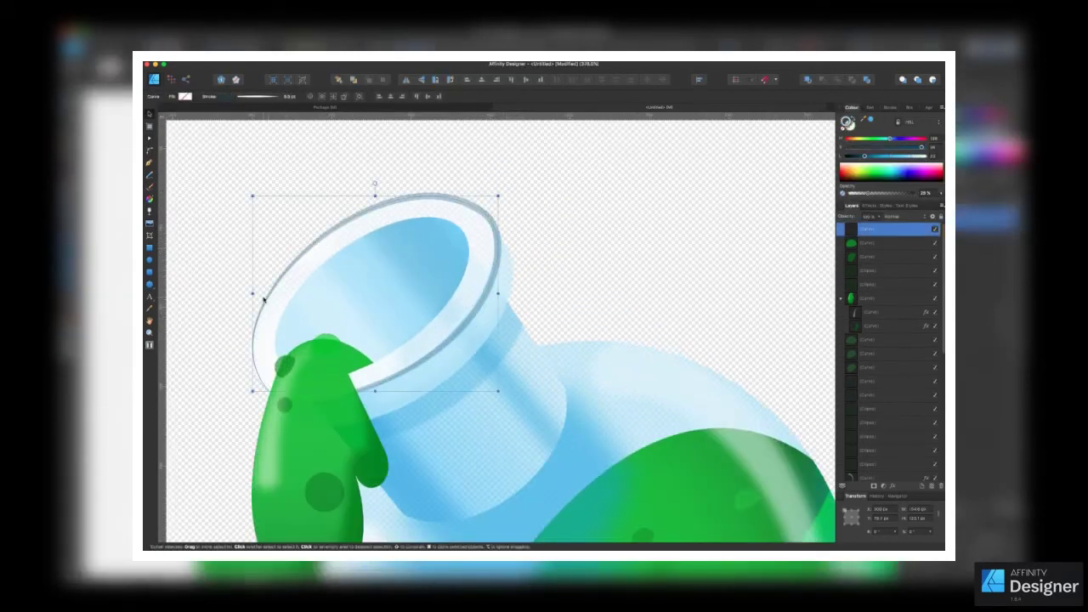
{"action": "key", "text": "a"}
{"action": "left_click", "coordinate": [269, 391]}
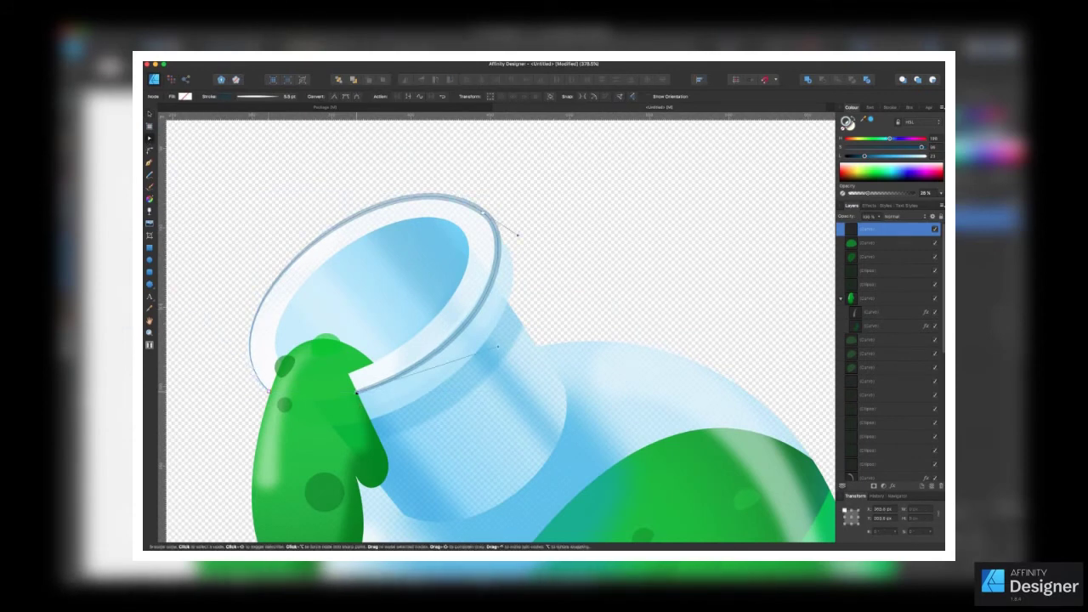
{"action": "scroll", "coordinate": [496, 311], "scroll_direction": "down", "scroll_amount": 3}
{"action": "key", "text": "p"}
{"action": "scroll", "coordinate": [535, 303], "scroll_direction": "up", "scroll_amount": 2}
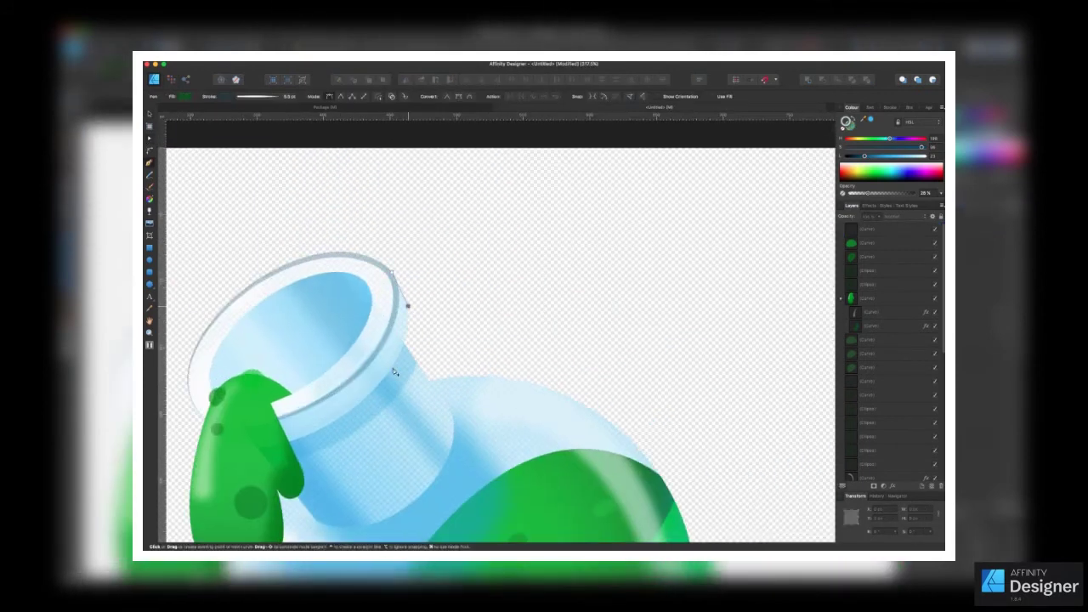
{"action": "left_click", "coordinate": [408, 306]}
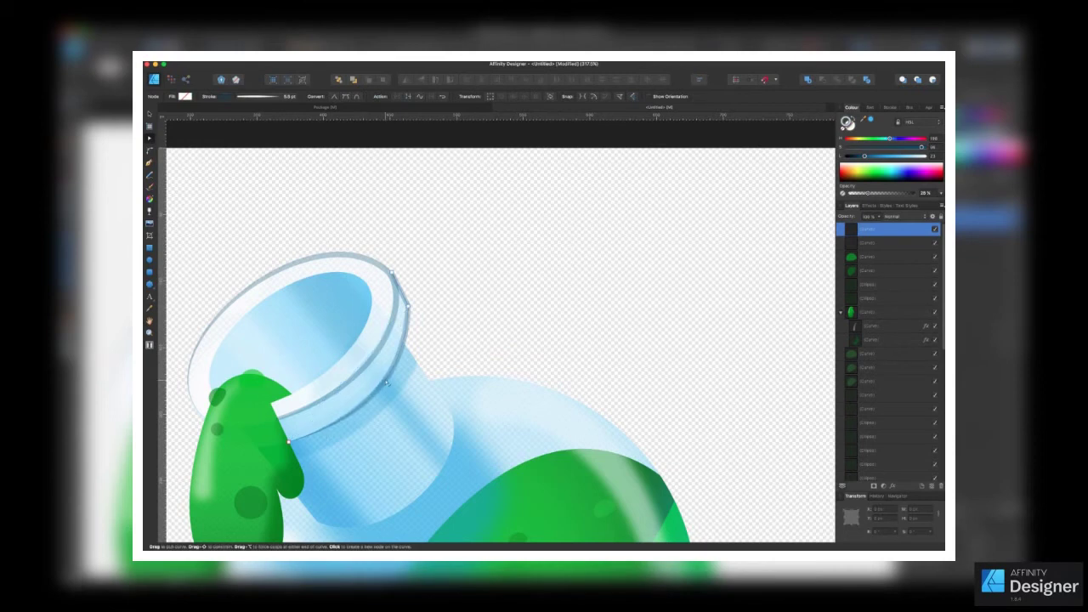
{"action": "scroll", "coordinate": [387, 289], "scroll_direction": "up", "scroll_amount": 5}
{"action": "scroll", "coordinate": [439, 311], "scroll_direction": "left", "scroll_amount": 2}
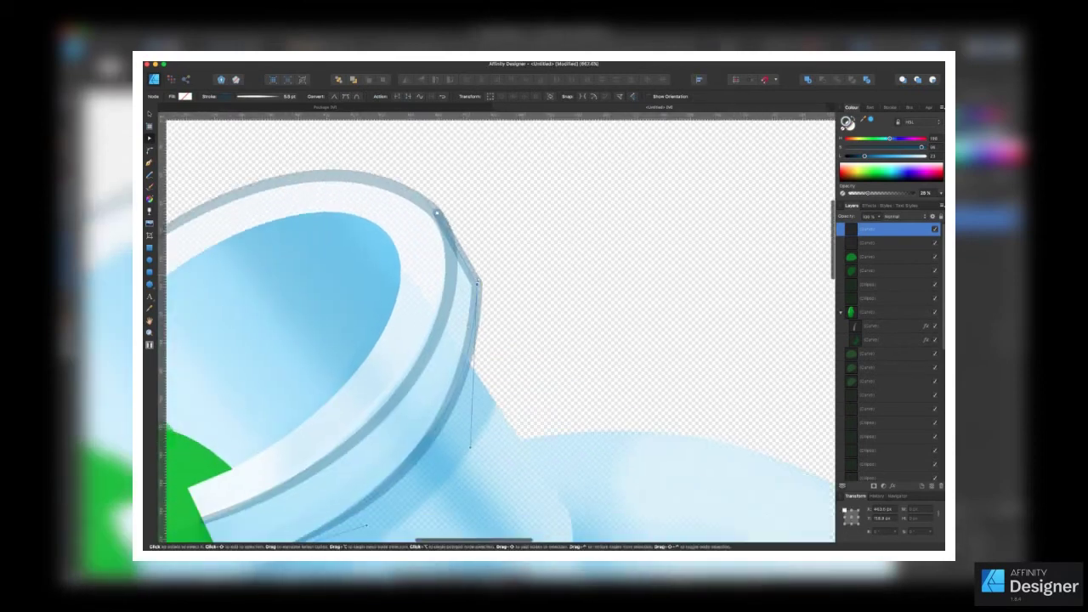
{"action": "left_click", "coordinate": [477, 286]}
Draw a new Pen curve down the flask neck and tweak its end point.
{"action": "key", "text": "ctrl+0"}
{"action": "key", "text": "v"}
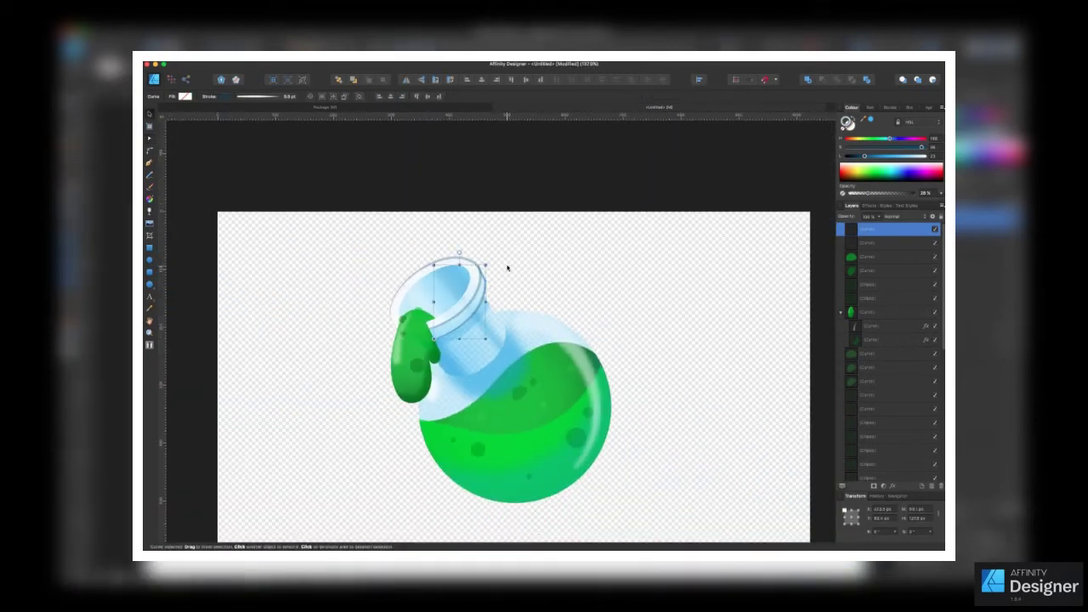
{"action": "left_click", "coordinate": [537, 259]}
{"action": "scroll", "coordinate": [536, 258], "scroll_direction": "up", "scroll_amount": 2}
{"action": "key", "text": "p"}
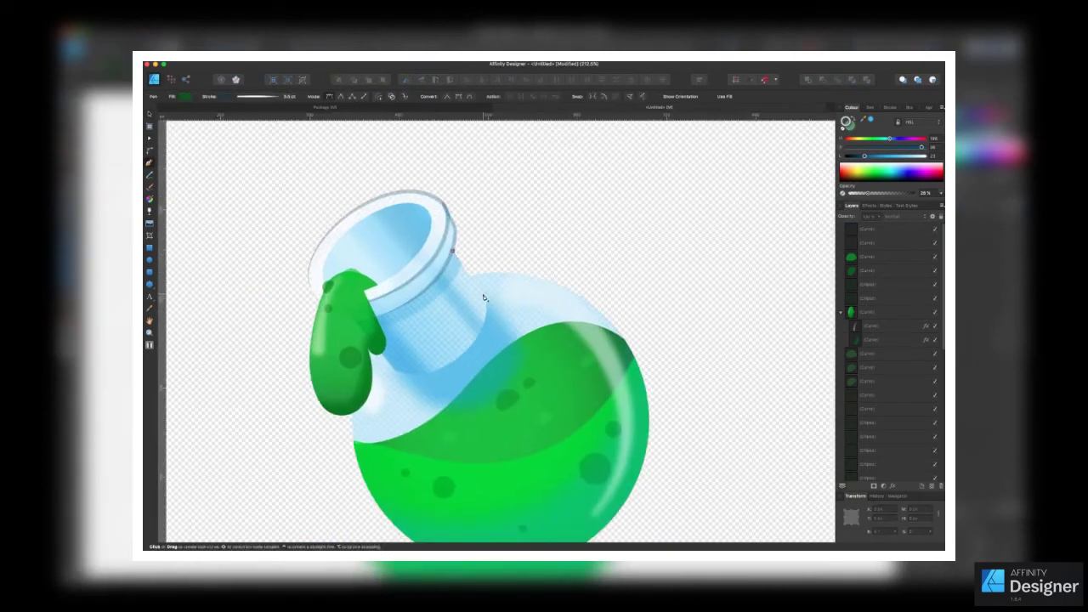
{"action": "left_click", "coordinate": [485, 296]}
{"action": "left_click", "coordinate": [406, 384]}
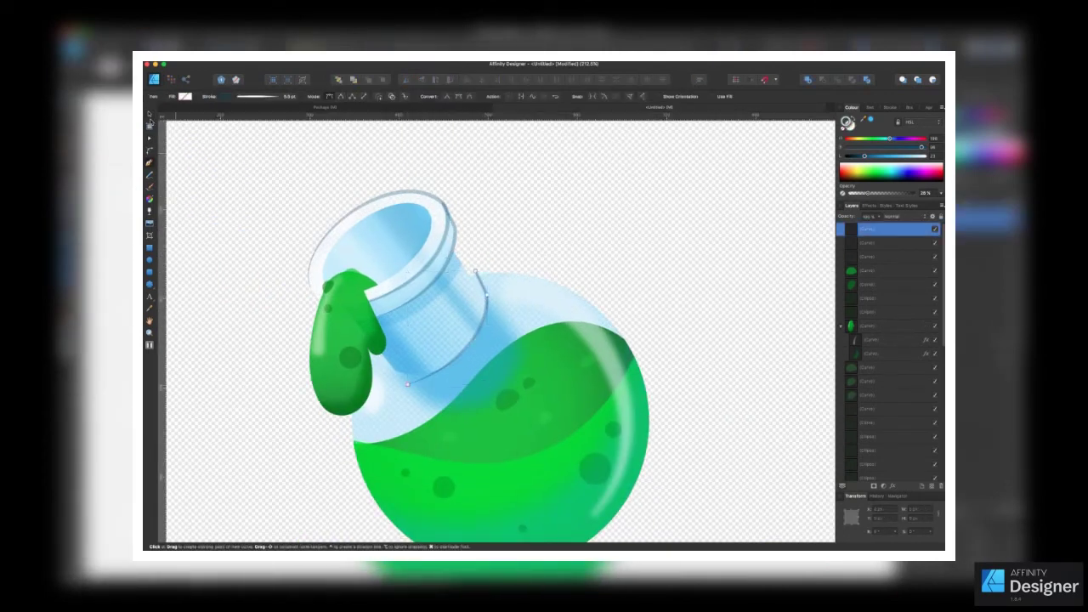
{"action": "key", "text": "a"}
{"action": "left_click_drag", "start_coordinate": [407, 385], "coordinate": [396, 371]}
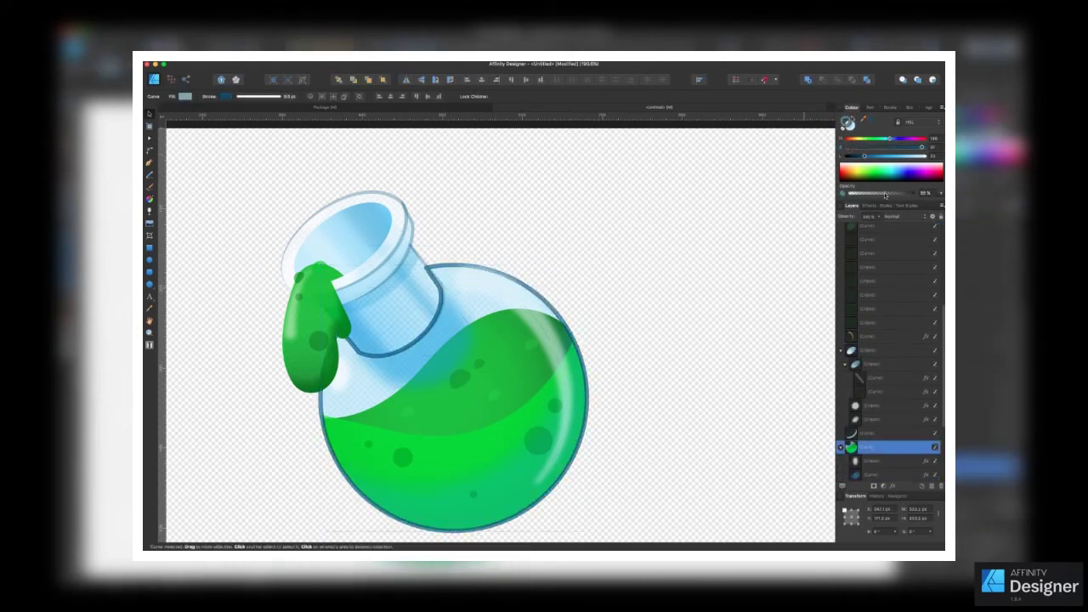
Reorder layers so the flask body sits on top with the liquid beneath it.
{"action": "left_click", "coordinate": [520, 279]}
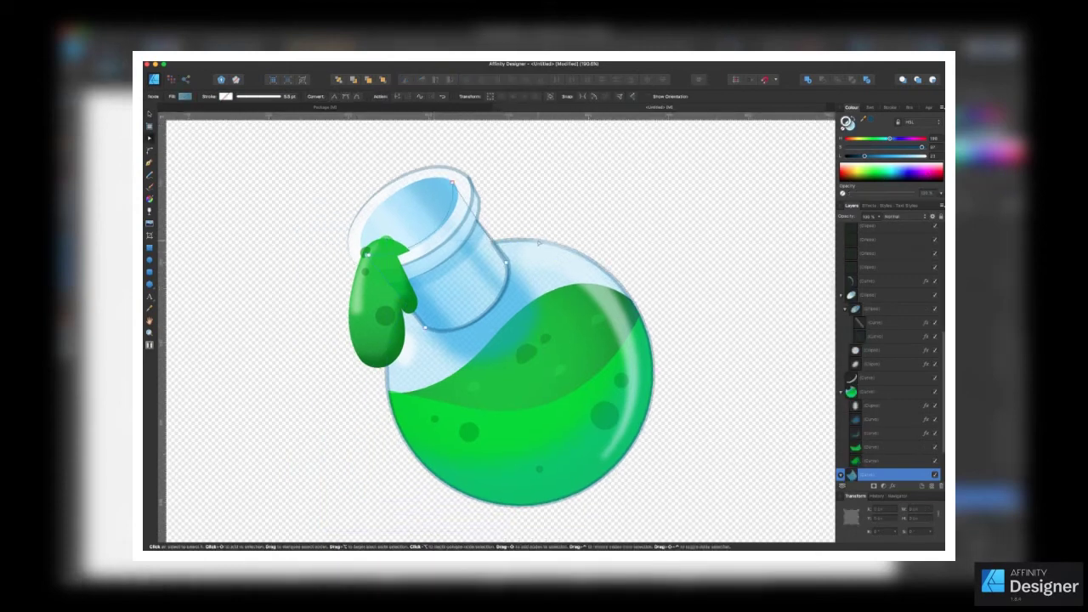
{"action": "key", "text": "a"}
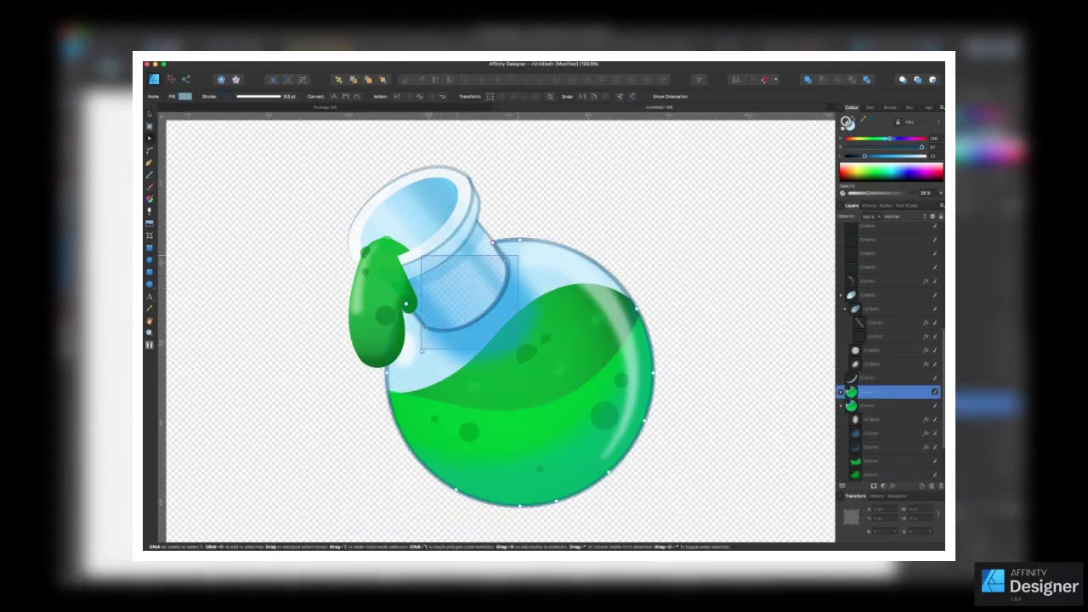
{"action": "key", "text": "v"}
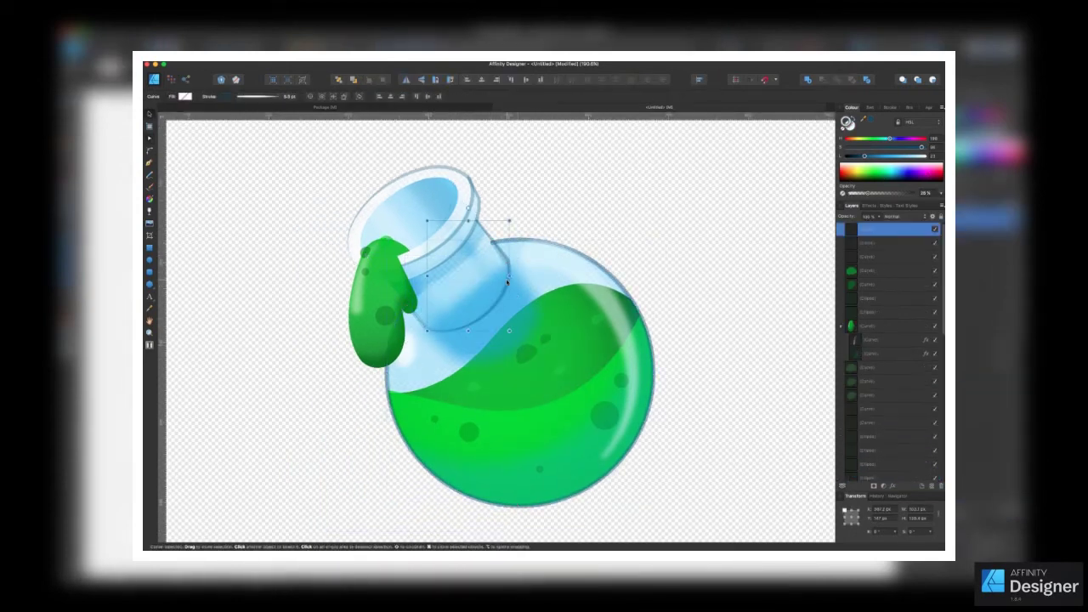
{"action": "left_click", "coordinate": [417, 182]}
{"action": "left_click", "coordinate": [889, 398]}
{"action": "left_click", "coordinate": [685, 255]}
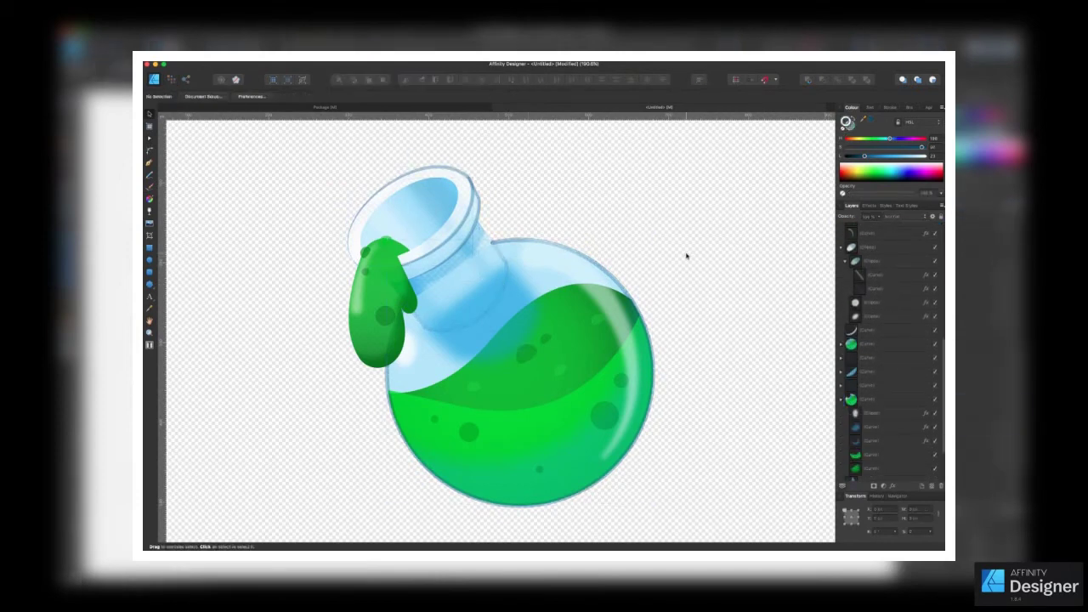
{"action": "left_click", "coordinate": [629, 332]}
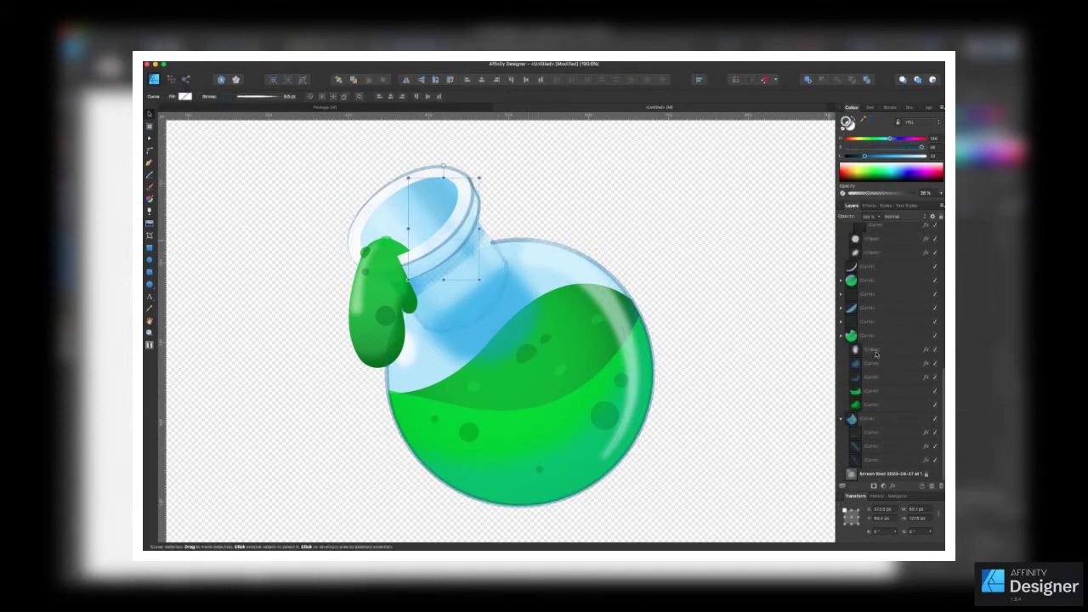
{"action": "left_click", "coordinate": [875, 281]}
{"action": "left_click_drag", "start_coordinate": [876, 281], "coordinate": [878, 231]}
{"action": "left_click", "coordinate": [876, 374], "text": "shift"}
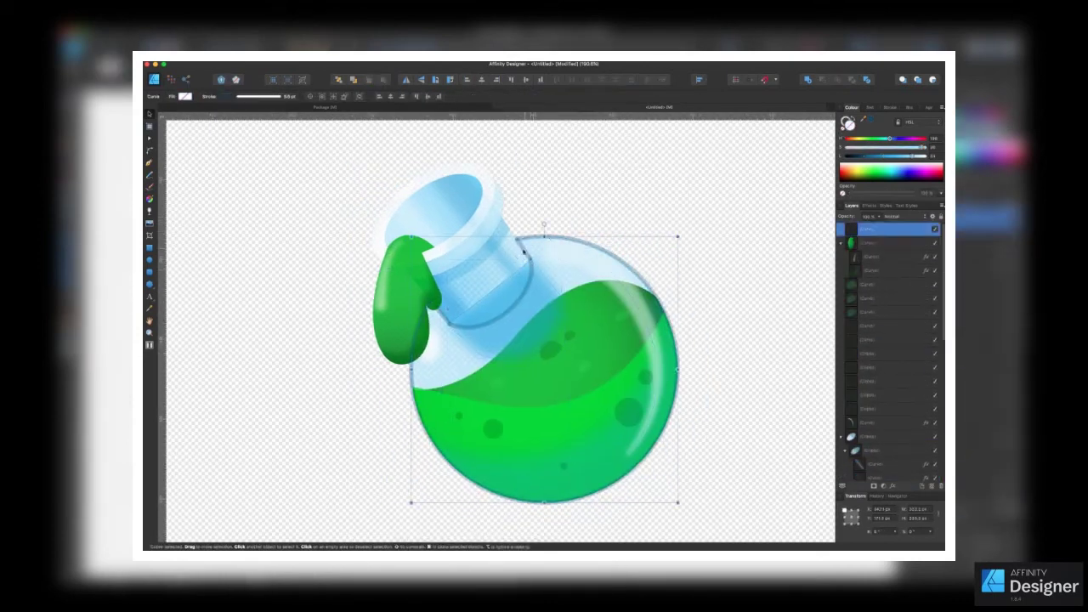
Duplicate the round bottle body shape with Ctrl+J and select the related body layers together.
{"action": "left_click", "coordinate": [519, 302]}
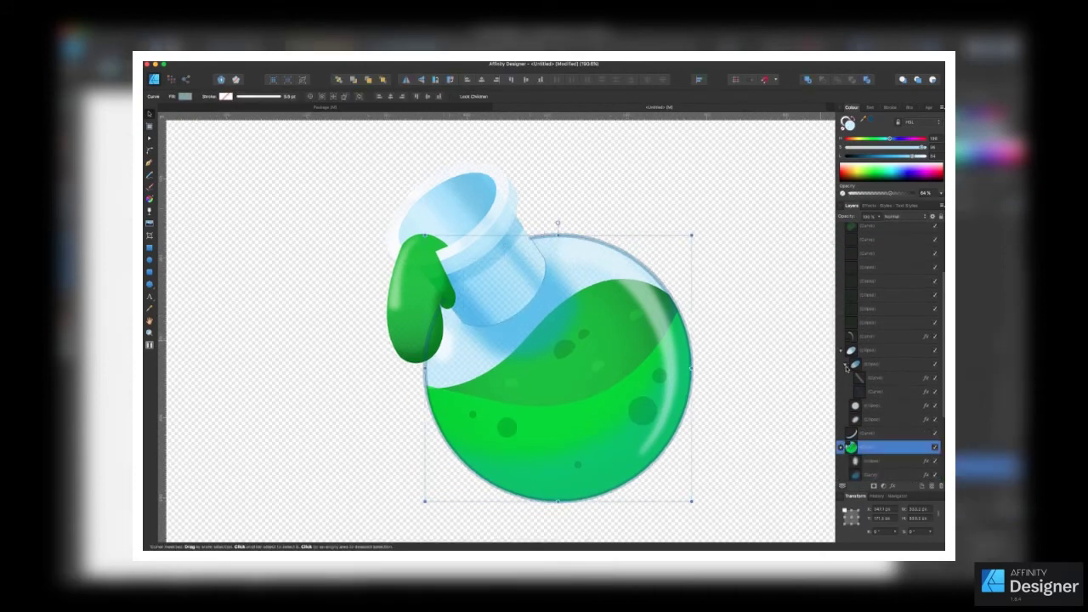
{"action": "scroll", "coordinate": [886, 353], "scroll_direction": "down", "scroll_amount": 5}
{"action": "left_click", "coordinate": [884, 337]}
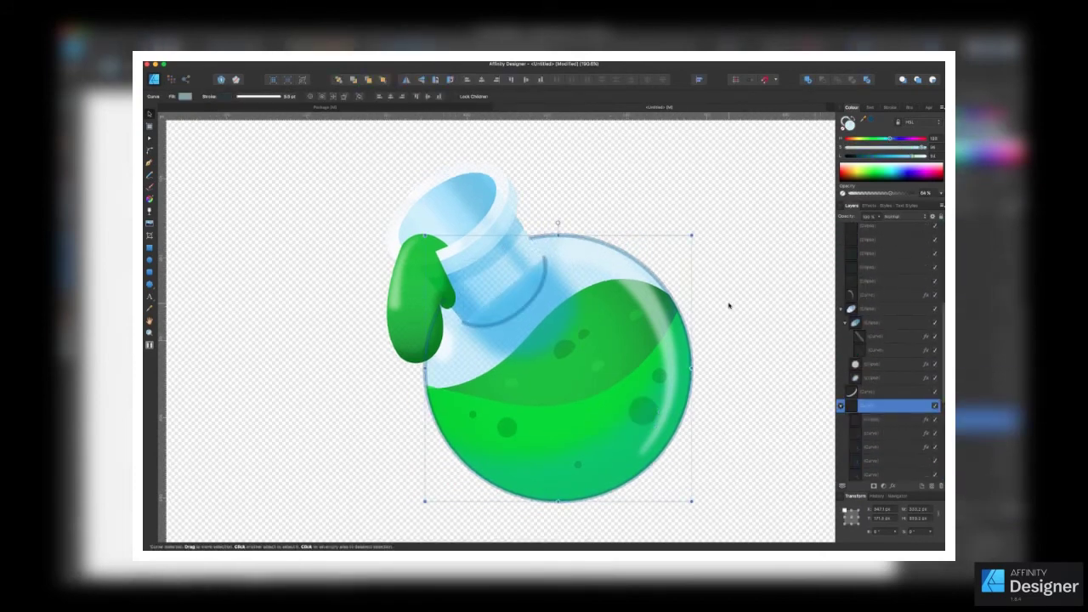
{"action": "left_click", "coordinate": [510, 272]}
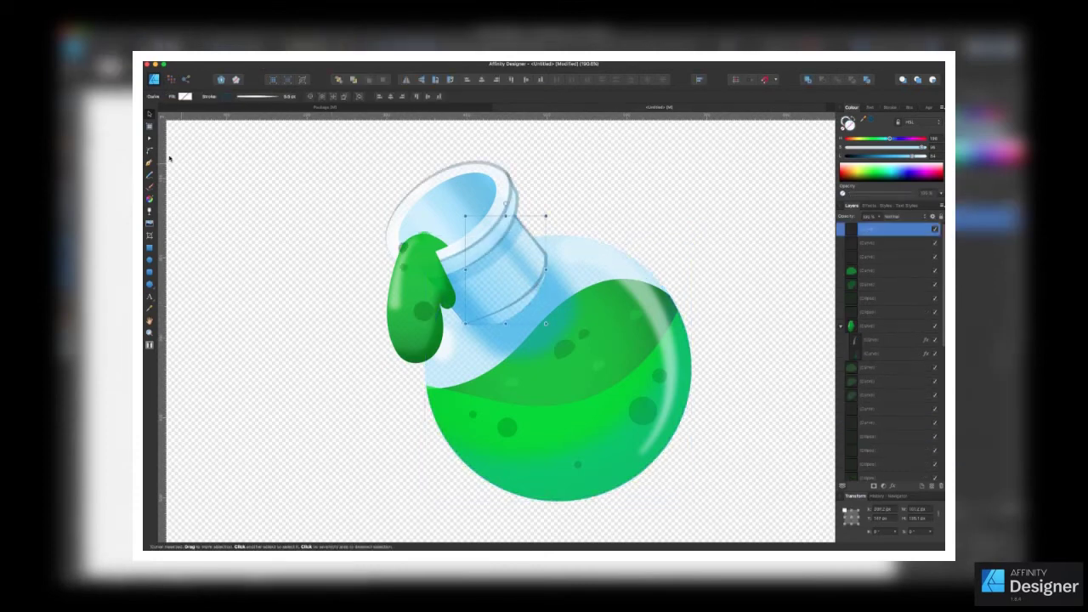
{"action": "left_click", "coordinate": [557, 286]}
{"action": "key", "text": "ctrl+j"}
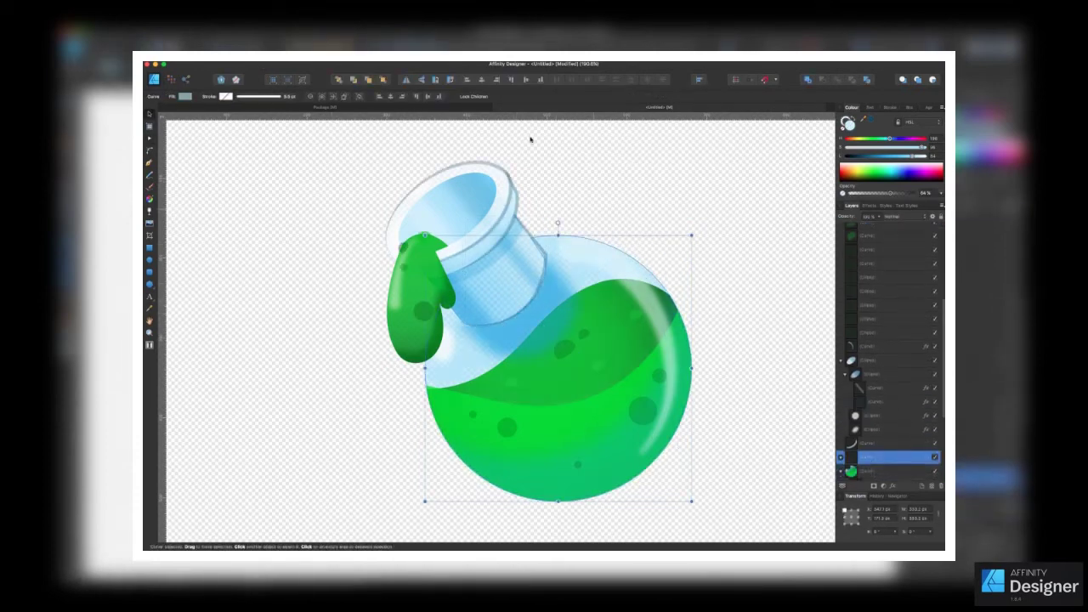
{"action": "scroll", "coordinate": [889, 340], "scroll_direction": "up", "scroll_amount": 5}
{"action": "left_click", "coordinate": [872, 391], "text": "shift"}
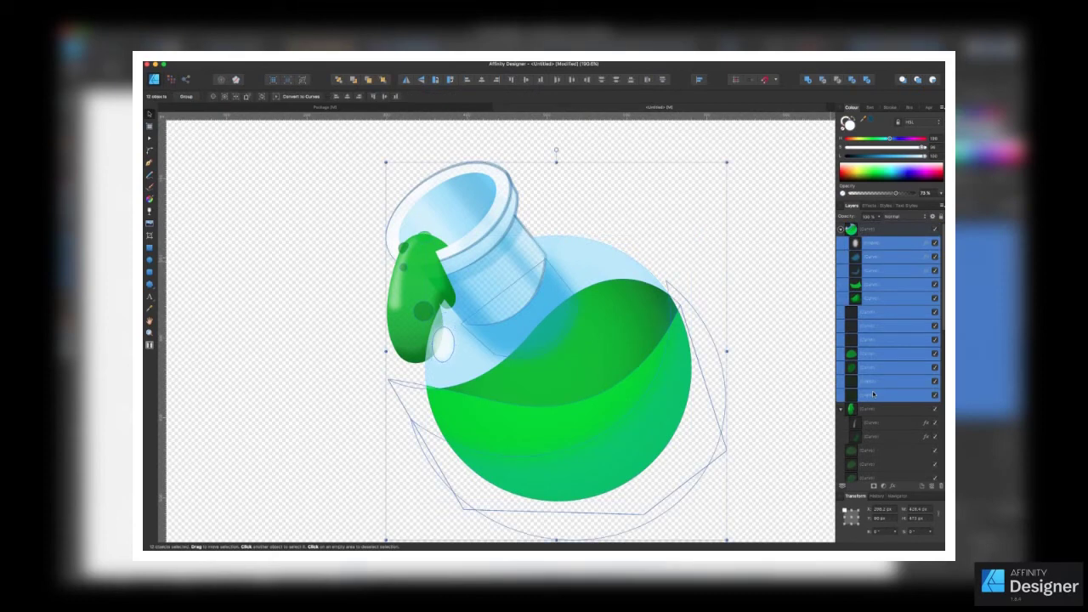
Merge the selected bottle pieces into one shape and check its outline nodes.
{"action": "key", "text": "ctrl+e"}
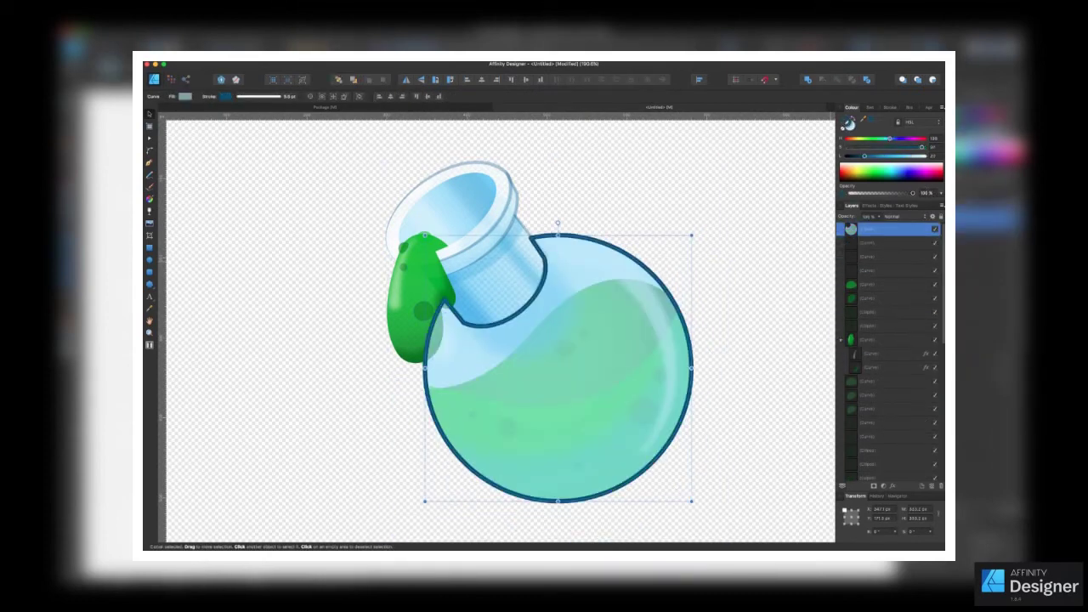
{"action": "key", "text": "a"}
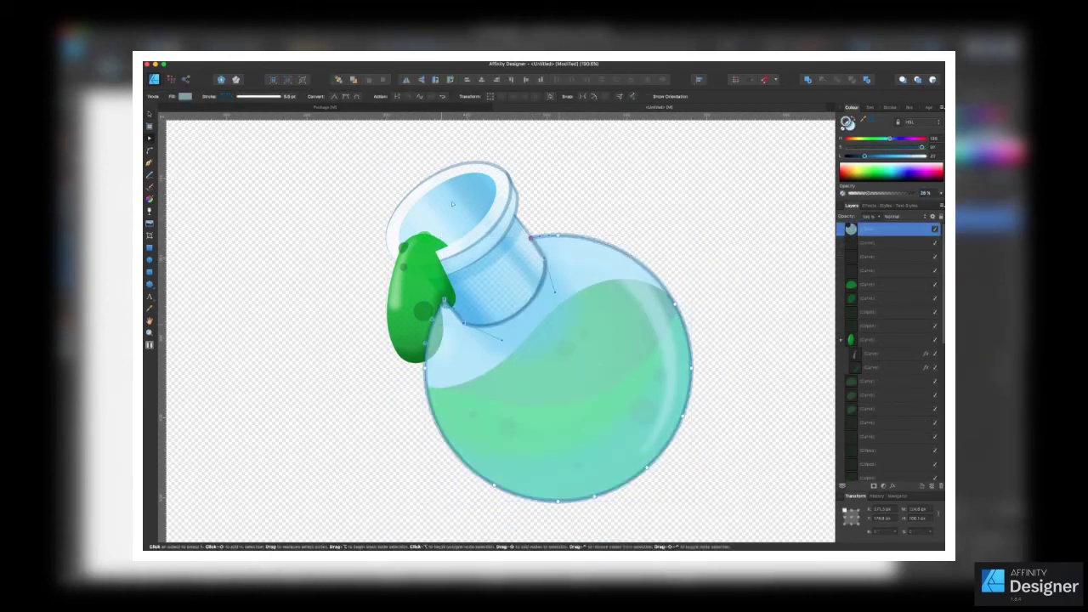
{"action": "key", "text": "v"}
{"action": "left_click_drag", "start_coordinate": [435, 371], "coordinate": [576, 235]}
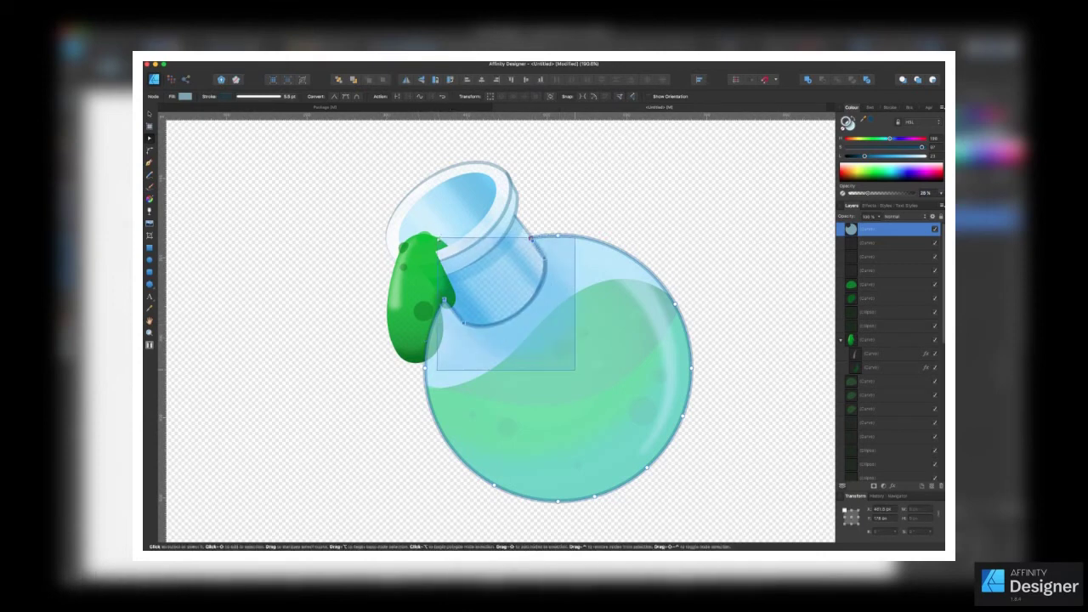
{"action": "key", "text": "a"}
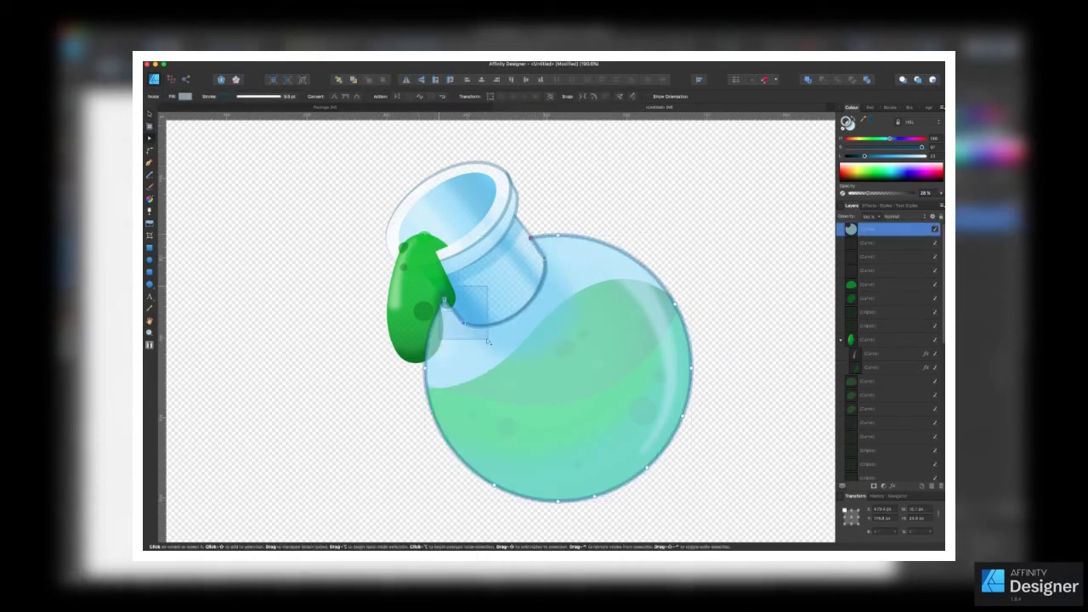
{"action": "left_click", "coordinate": [400, 97]}
Remove the merged shape's fill so the green liquid shows through.
{"action": "key", "text": "v"}
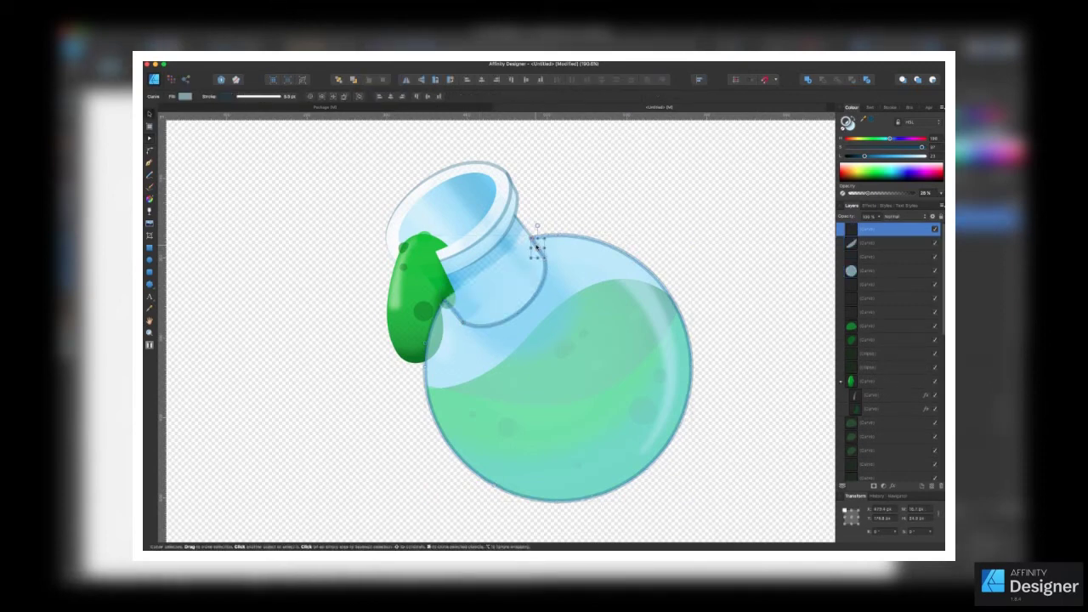
{"action": "left_click", "coordinate": [843, 126]}
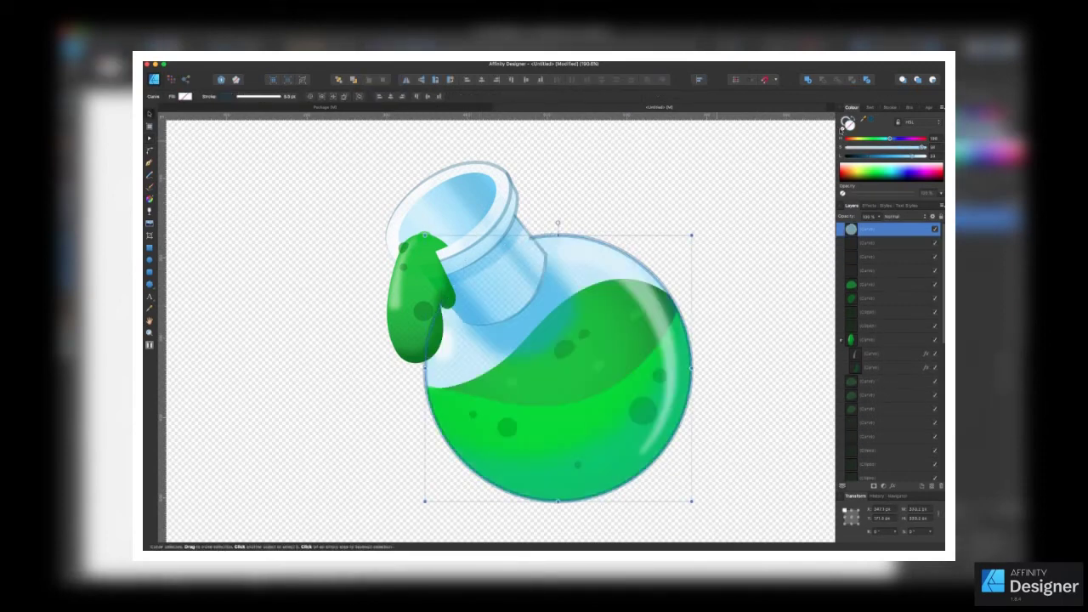
{"action": "left_click", "coordinate": [533, 246]}
{"action": "scroll", "coordinate": [534, 246], "scroll_direction": "up", "scroll_amount": 5}
Marquee-select the drip pieces, then clear the selection.
{"action": "key", "text": "a"}
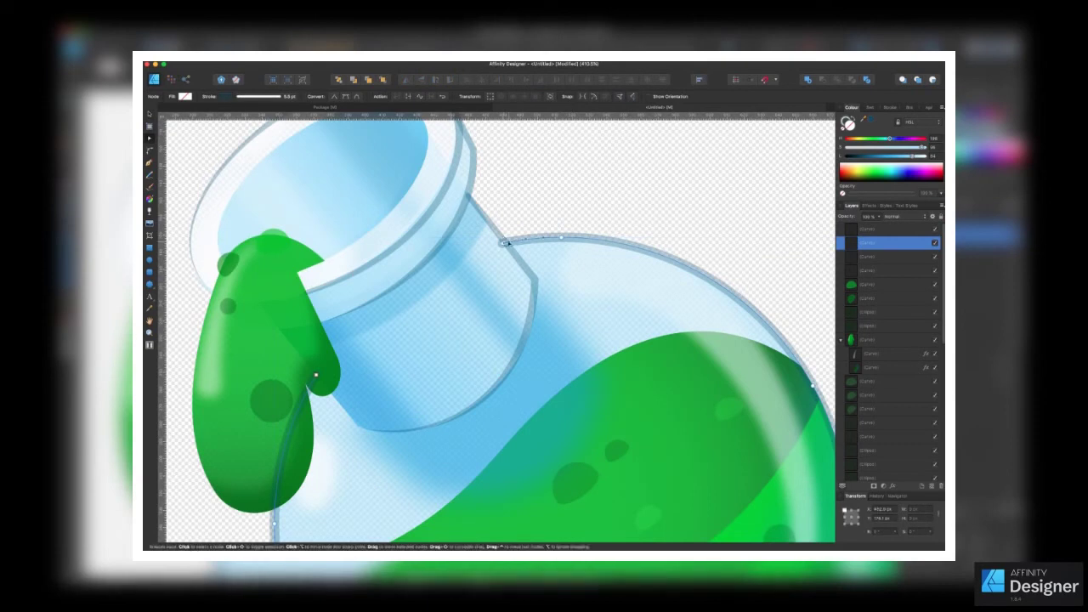
{"action": "scroll", "coordinate": [505, 243], "scroll_direction": "down", "scroll_amount": 3}
{"action": "scroll", "coordinate": [504, 242], "scroll_direction": "down", "scroll_amount": 2}
{"action": "key", "text": "v"}
{"action": "left_click_drag", "start_coordinate": [368, 212], "coordinate": [473, 325]}
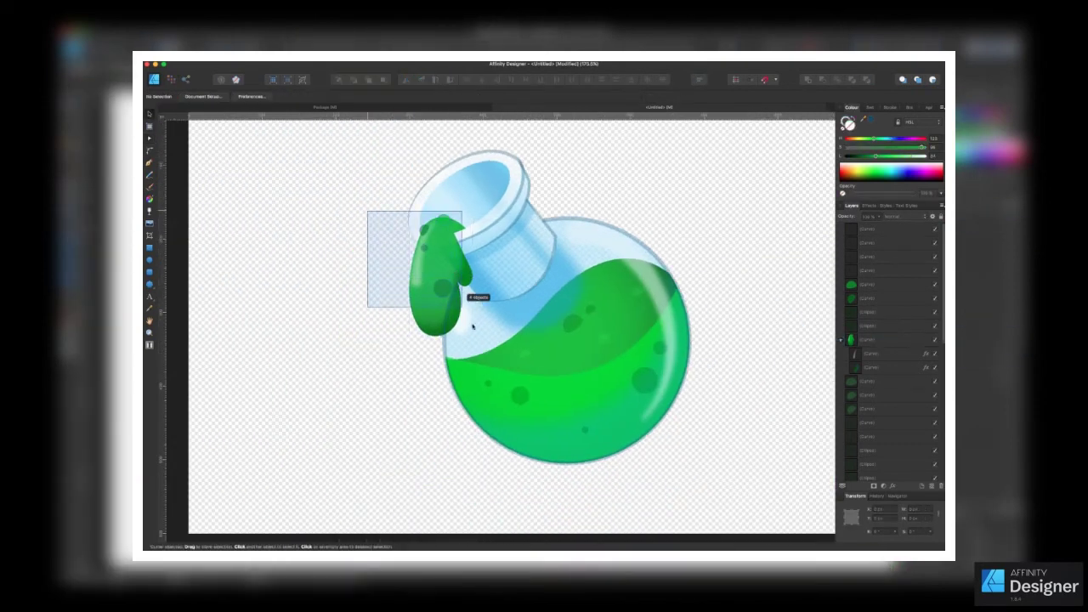
{"action": "left_click", "coordinate": [367, 247]}
{"action": "scroll", "coordinate": [367, 248], "scroll_direction": "down", "scroll_amount": 2}
{"action": "scroll", "coordinate": [481, 249], "scroll_direction": "down", "scroll_amount": 3}
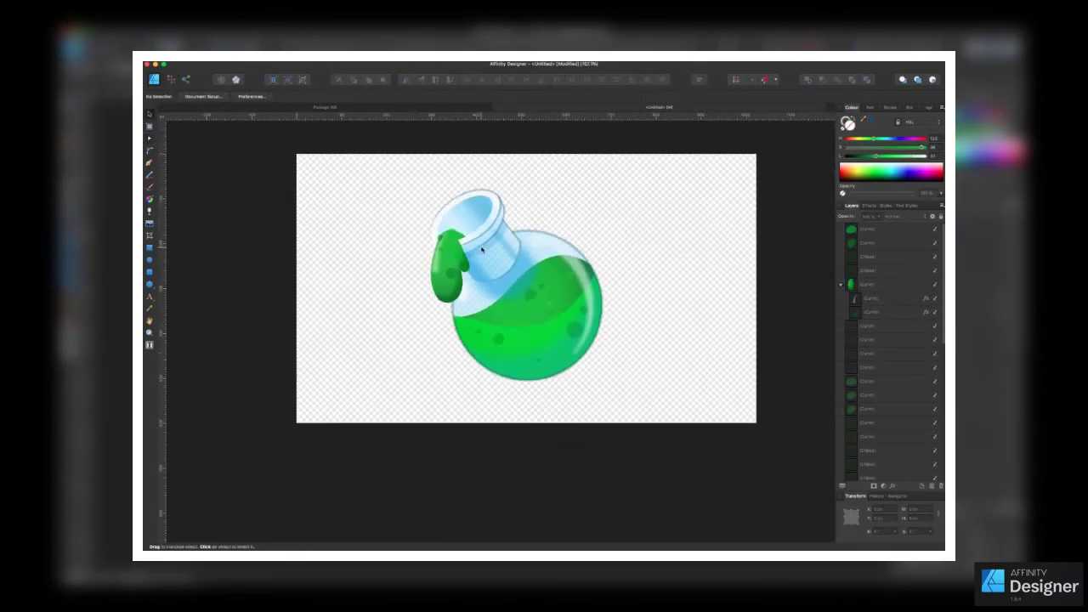
Select three bottle objects and browse the layer commands without applying any.
{"action": "left_click", "coordinate": [481, 250]}
{"action": "scroll", "coordinate": [481, 249], "scroll_direction": "up", "scroll_amount": 3}
{"action": "left_click", "coordinate": [544, 442], "text": "shift"}
{"action": "left_click", "coordinate": [613, 323], "text": "shift"}
{"action": "left_click", "coordinate": [288, 55]}
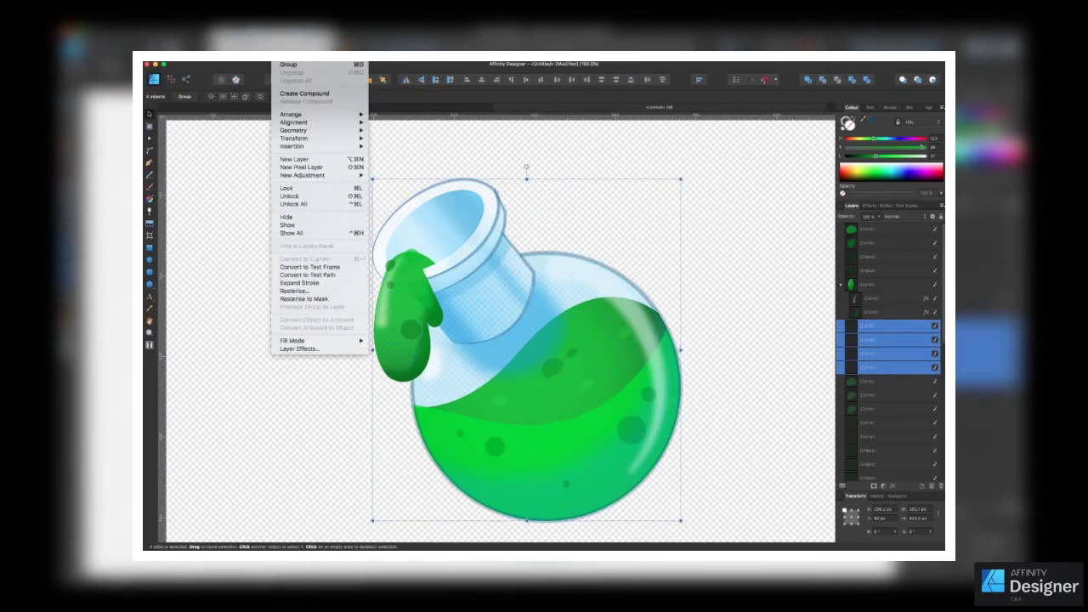
{"action": "left_click", "coordinate": [318, 282]}
Darken the green drip's colour by lowering its lightness.
{"action": "left_click", "coordinate": [688, 275]}
{"action": "scroll", "coordinate": [688, 275], "scroll_direction": "down", "scroll_amount": 3}
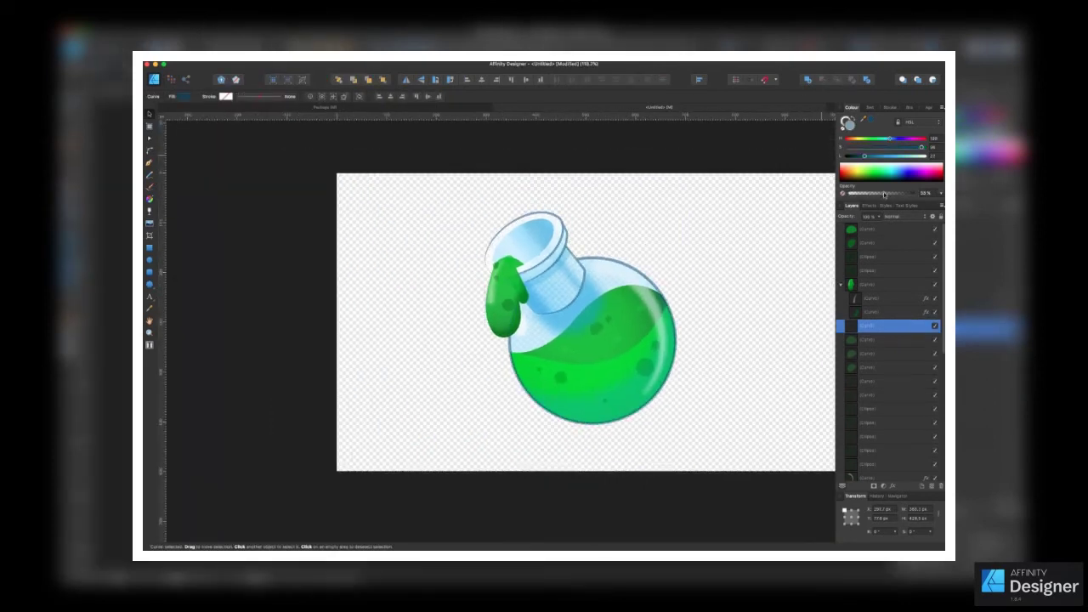
{"action": "scroll", "coordinate": [587, 321], "scroll_direction": "up", "scroll_amount": 3}
{"action": "left_click", "coordinate": [451, 280]}
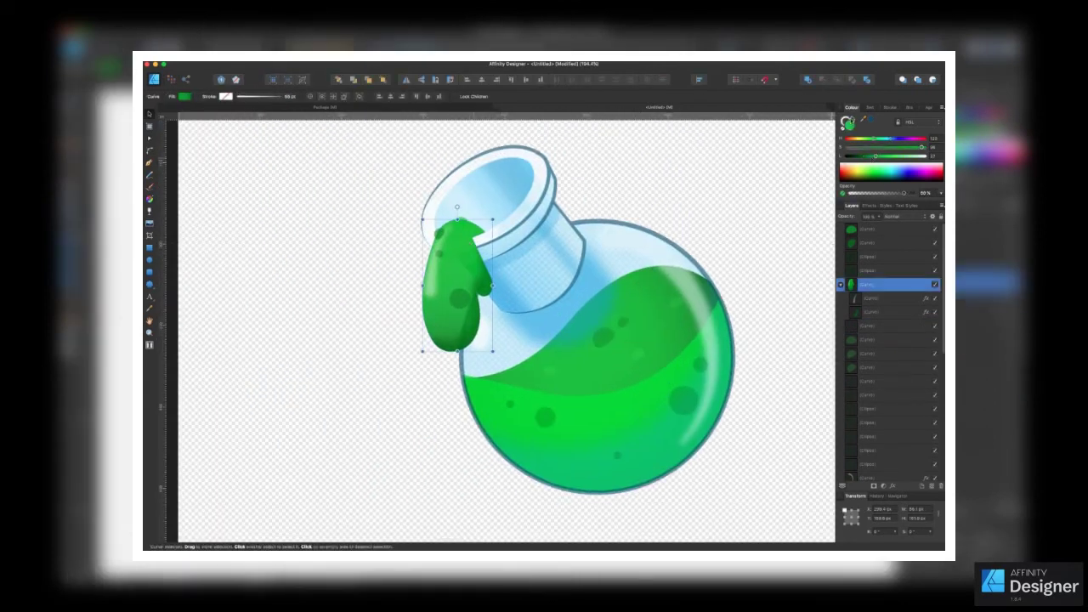
{"action": "left_click_drag", "start_coordinate": [876, 158], "coordinate": [873, 156]}
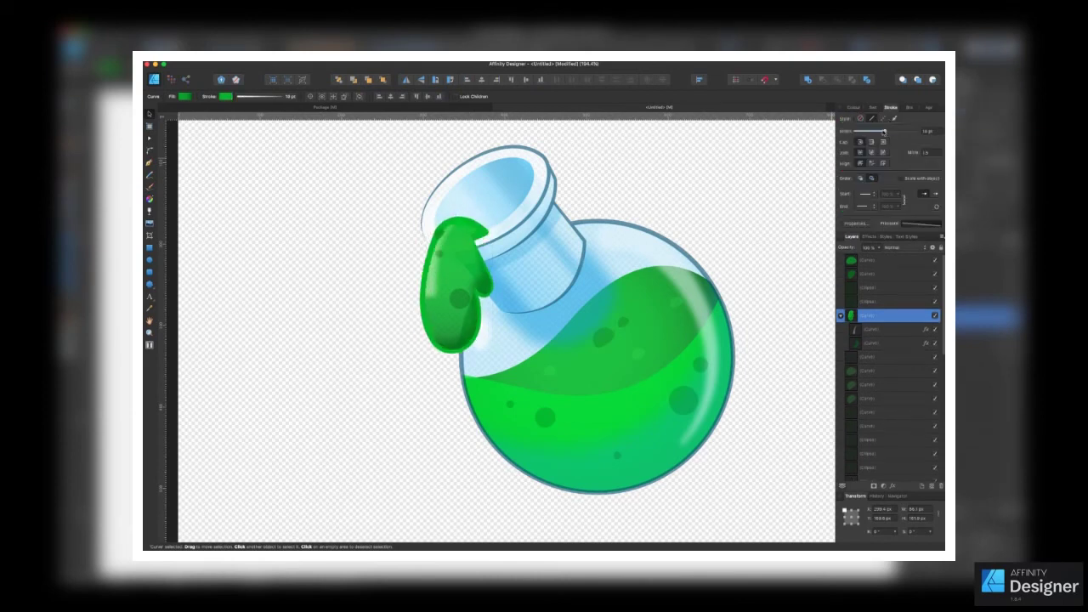
Give the liquid a dark green stroke and thicken the lip ellipse's outline.
{"action": "left_click", "coordinate": [890, 107]}
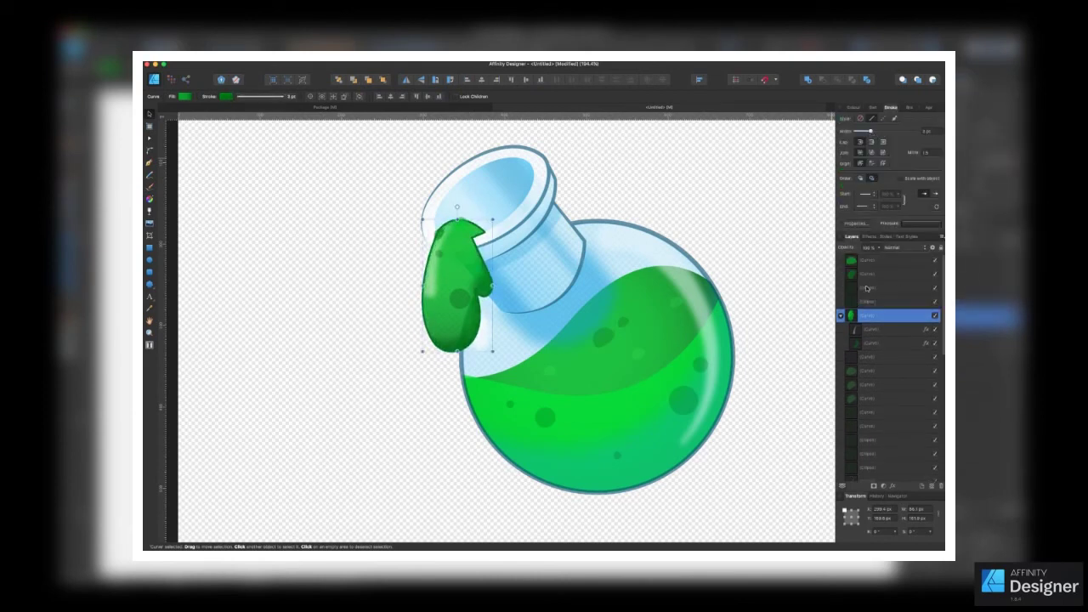
{"action": "scroll", "coordinate": [866, 287], "scroll_direction": "down", "scroll_amount": 5}
{"action": "left_click", "coordinate": [875, 460]}
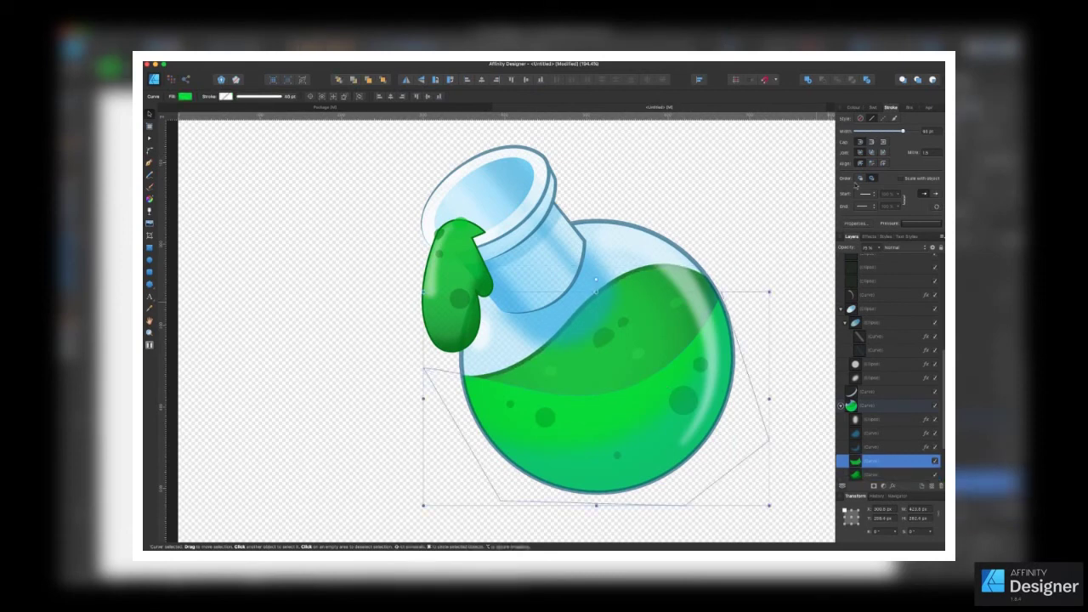
{"action": "left_click_drag", "start_coordinate": [903, 130], "coordinate": [878, 131]}
{"action": "left_click", "coordinate": [452, 181]}
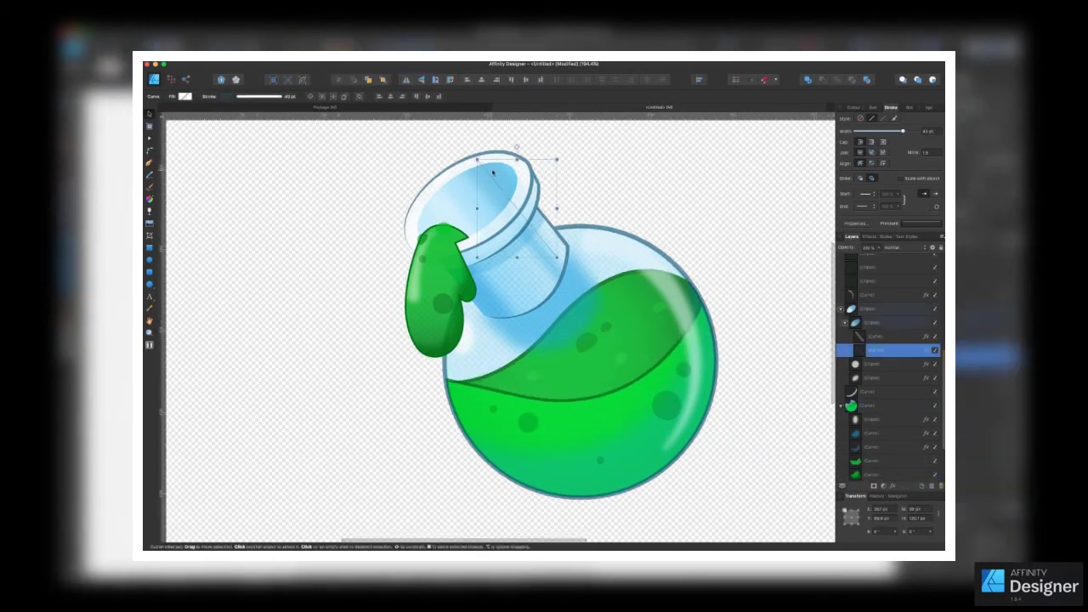
{"action": "left_click_drag", "start_coordinate": [866, 133], "coordinate": [869, 133]}
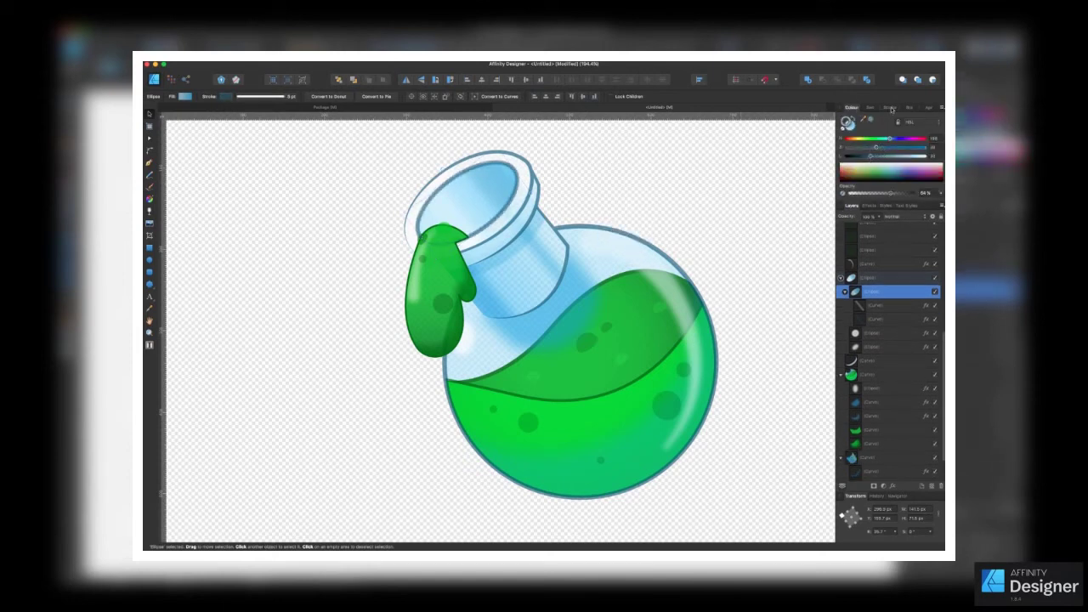
{"action": "key", "text": "ctrl+d"}
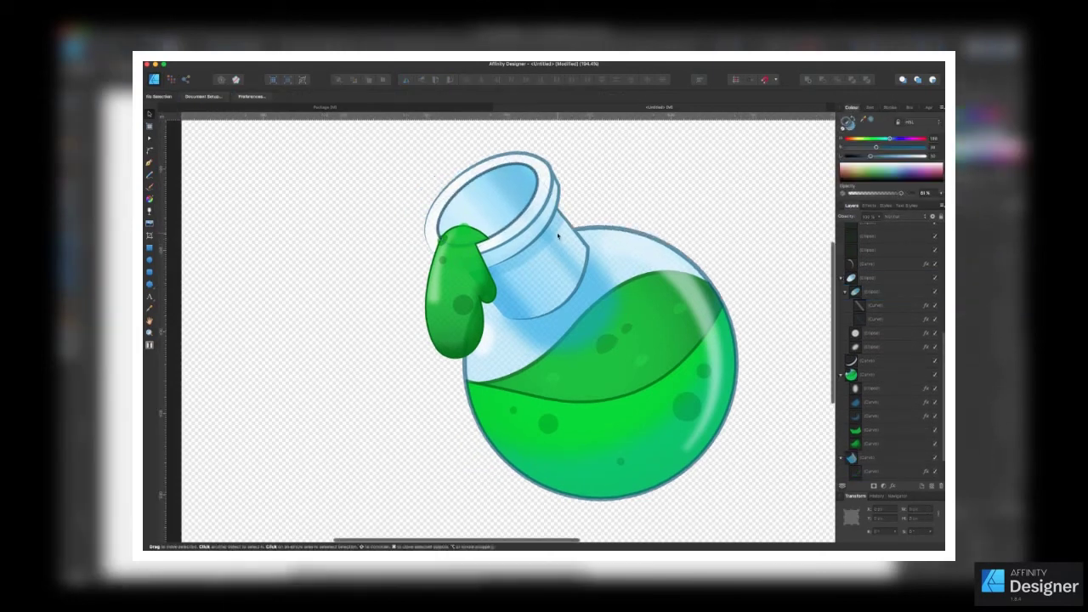
Darken and enlarge the neck shading, then blur it to about 5.4 px.
{"action": "left_click", "coordinate": [559, 236]}
{"action": "left_click", "coordinate": [596, 308]}
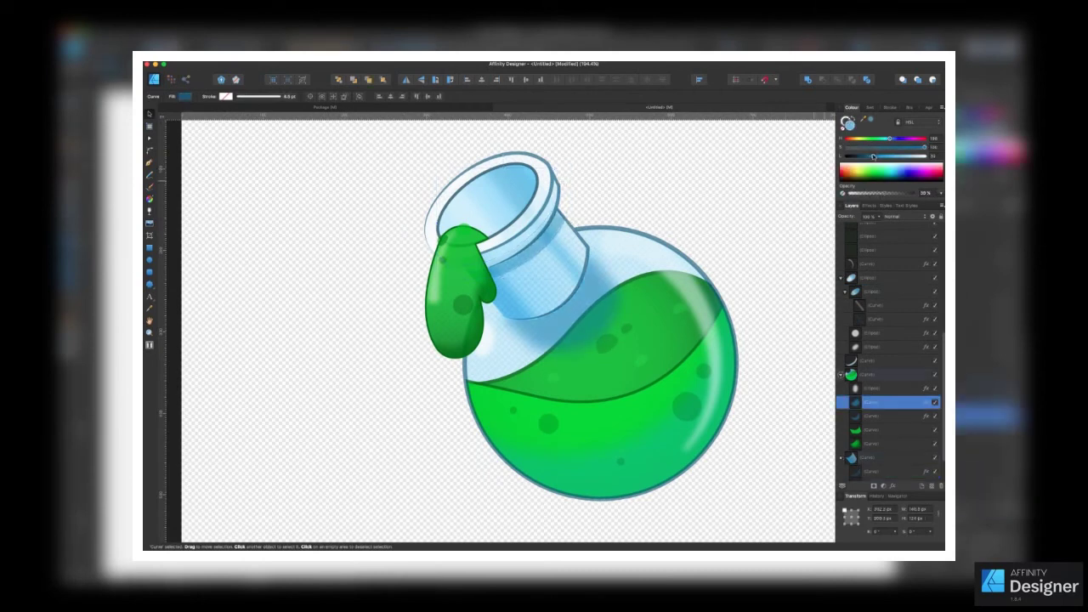
{"action": "left_click_drag", "start_coordinate": [869, 162], "coordinate": [865, 158]}
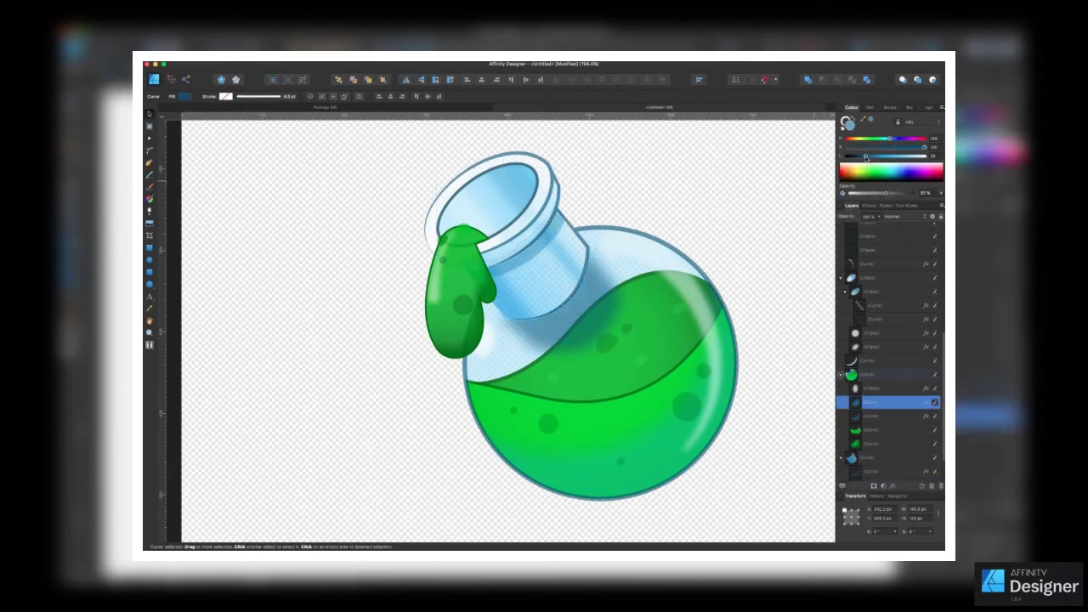
{"action": "left_click_drag", "start_coordinate": [634, 235], "coordinate": [622, 244]}
{"action": "left_click", "coordinate": [869, 207]}
{"action": "left_click_drag", "start_coordinate": [858, 247], "coordinate": [876, 246]}
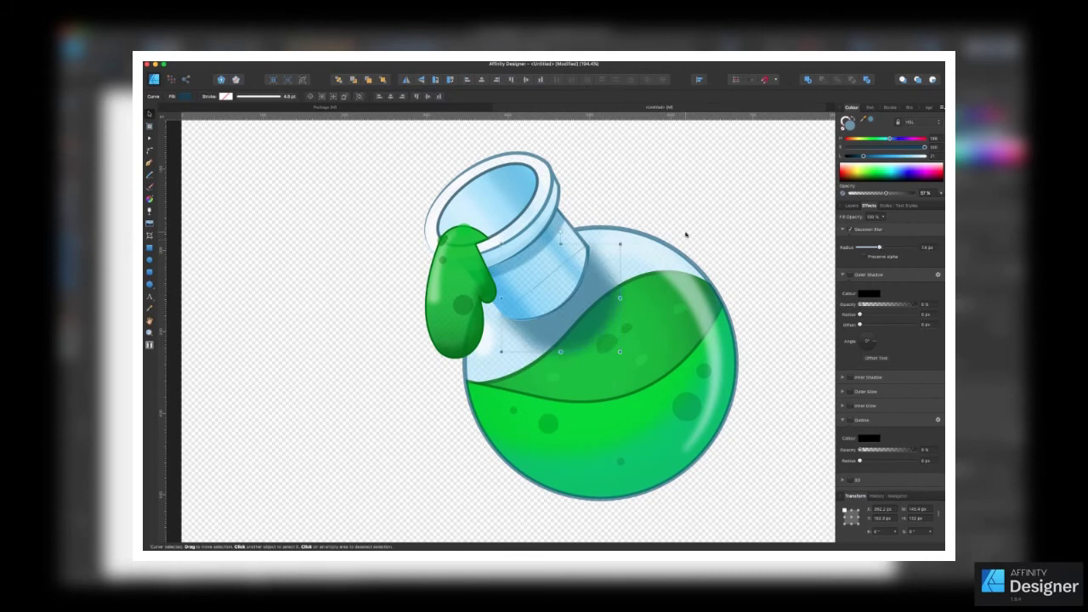
Draw a curved filled shape beside the neck and lower its opacity to about 43%.
{"action": "key", "text": "p"}
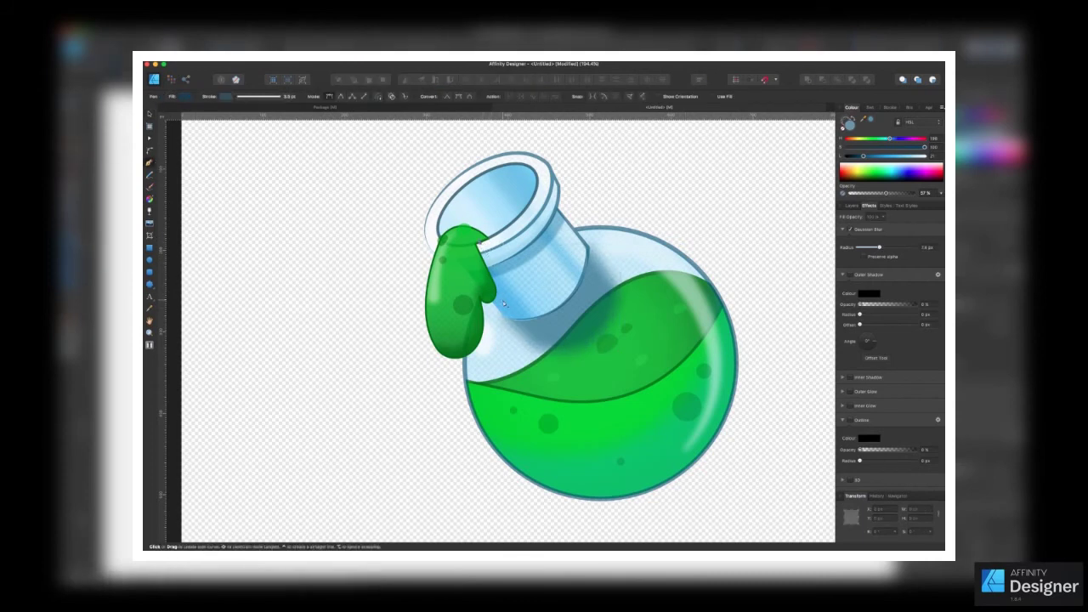
{"action": "left_click_drag", "start_coordinate": [500, 304], "coordinate": [493, 327]}
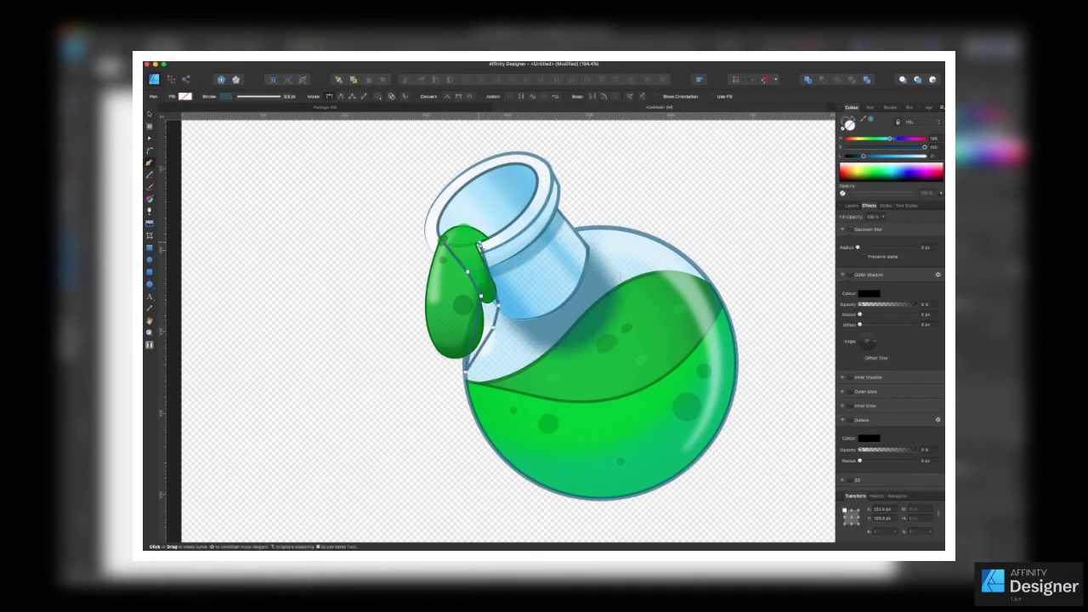
{"action": "key", "text": "shift+x"}
{"action": "key", "text": "a"}
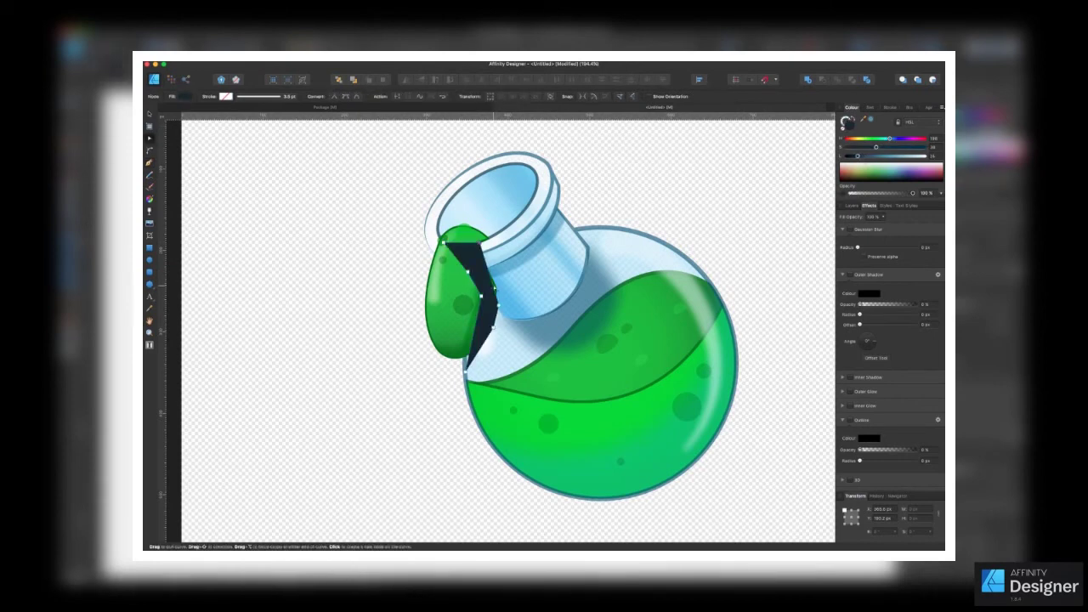
{"action": "left_click_drag", "start_coordinate": [503, 324], "coordinate": [492, 326]}
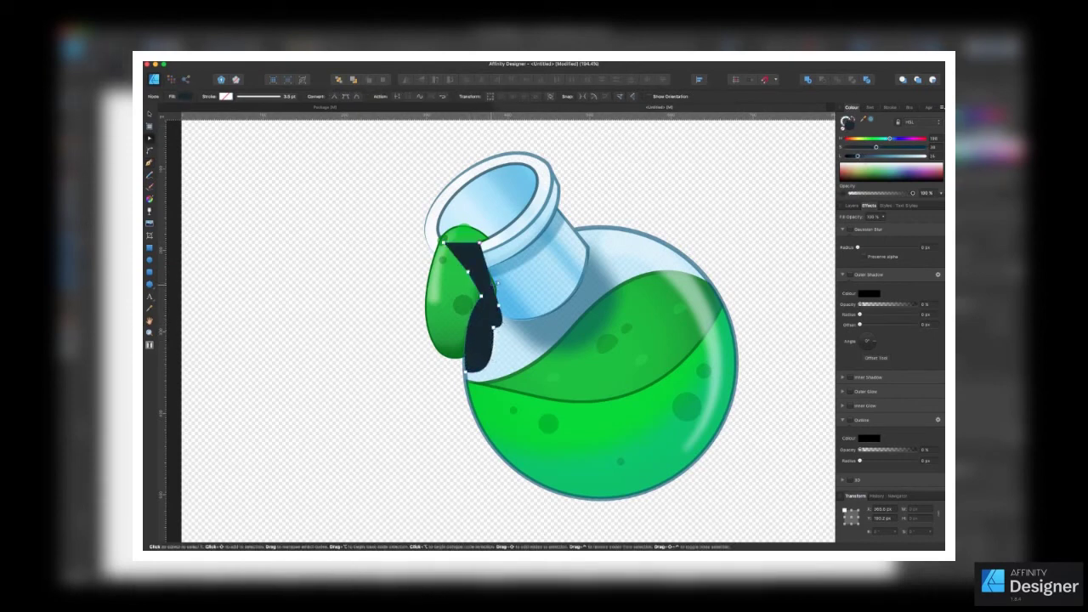
{"action": "left_click_drag", "start_coordinate": [496, 284], "coordinate": [503, 277]}
{"action": "left_click_drag", "start_coordinate": [913, 193], "coordinate": [877, 193]}
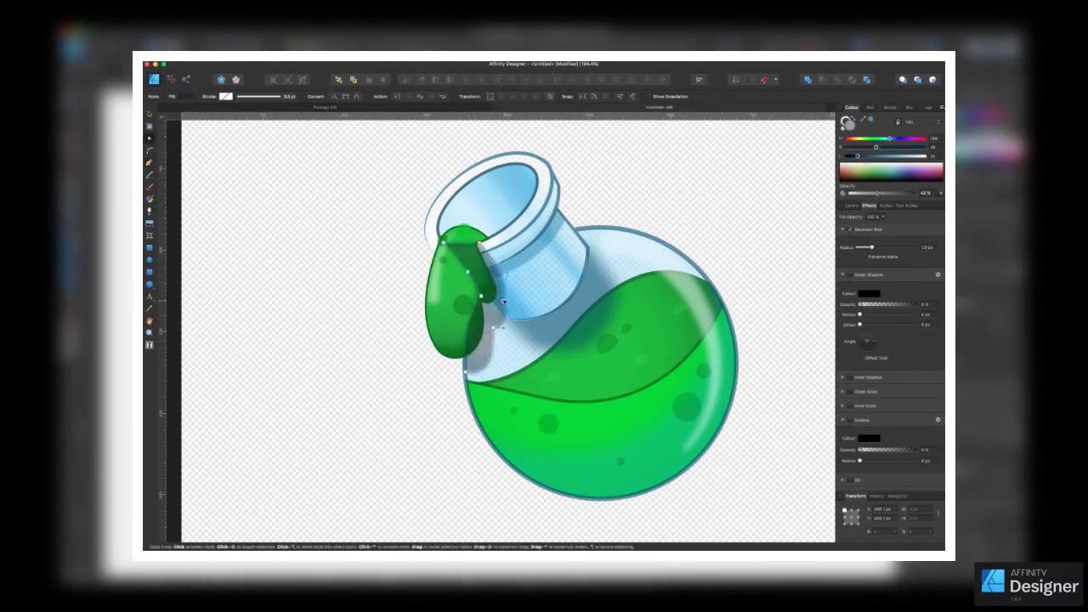
{"action": "key", "text": "v"}
Marquee-select the drip pieces and pick its light highlight, then zoom out.
{"action": "left_click_drag", "start_coordinate": [387, 203], "coordinate": [513, 372]}
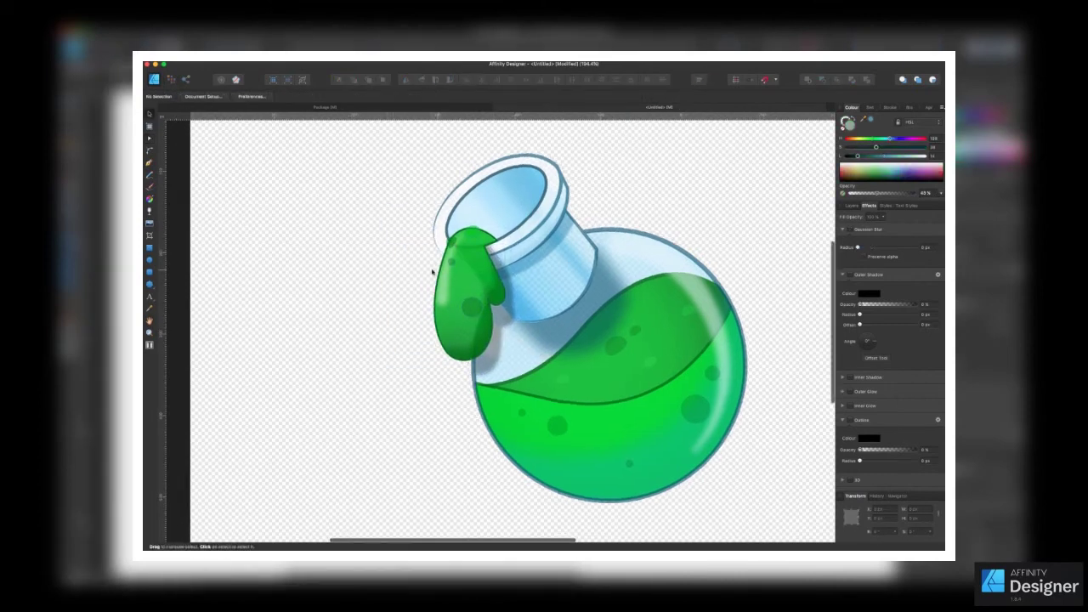
{"action": "scroll", "coordinate": [546, 263], "scroll_direction": "left", "scroll_amount": 5}
{"action": "key", "text": "a"}
{"action": "left_click", "coordinate": [545, 286]}
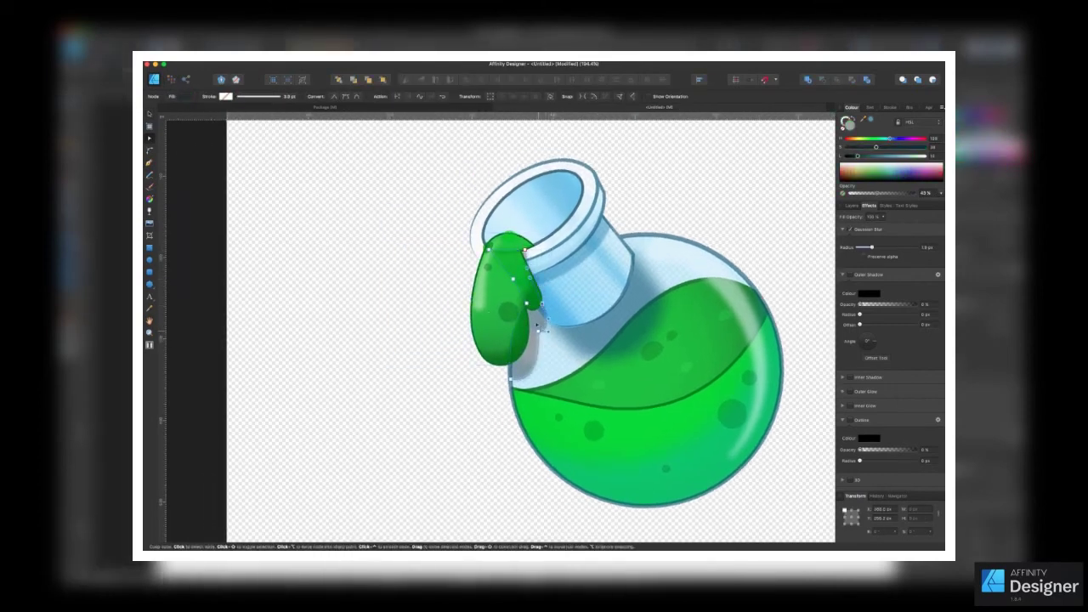
{"action": "scroll", "coordinate": [538, 326], "scroll_direction": "down", "scroll_amount": 3}
{"action": "scroll", "coordinate": [631, 262], "scroll_direction": "down", "scroll_amount": 3}
{"action": "scroll", "coordinate": [529, 231], "scroll_direction": "down", "scroll_amount": 3}
Lighten the bottle outline's blue by raising Lightness in the Colour panel.
{"action": "key", "text": "v"}
{"action": "key", "text": "ctrl+a"}
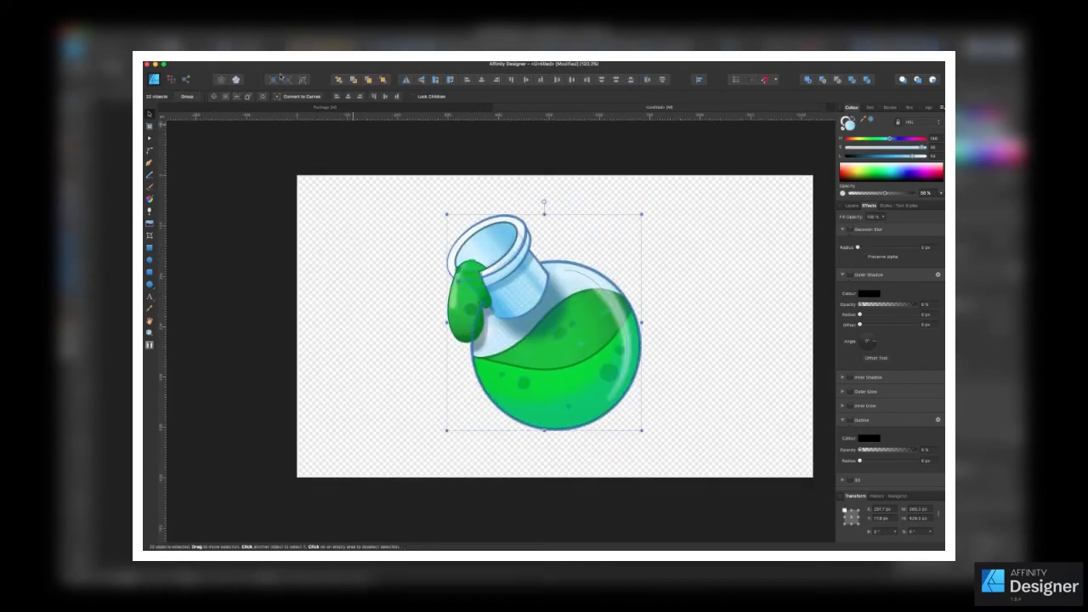
{"action": "left_click", "coordinate": [648, 250]}
{"action": "key", "text": "a"}
{"action": "left_click", "coordinate": [489, 228]}
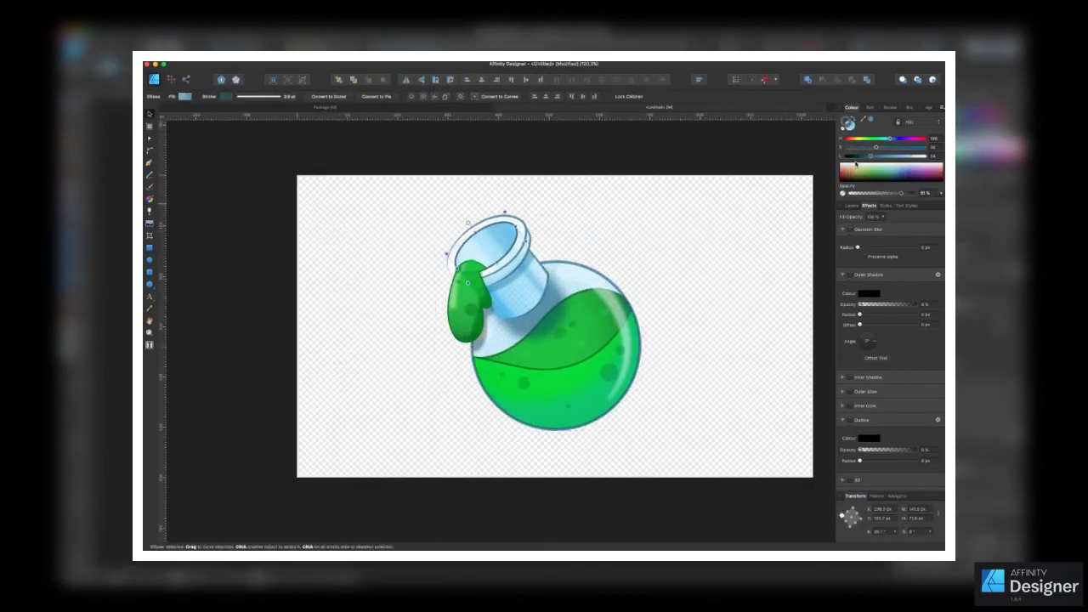
{"action": "key", "text": "v"}
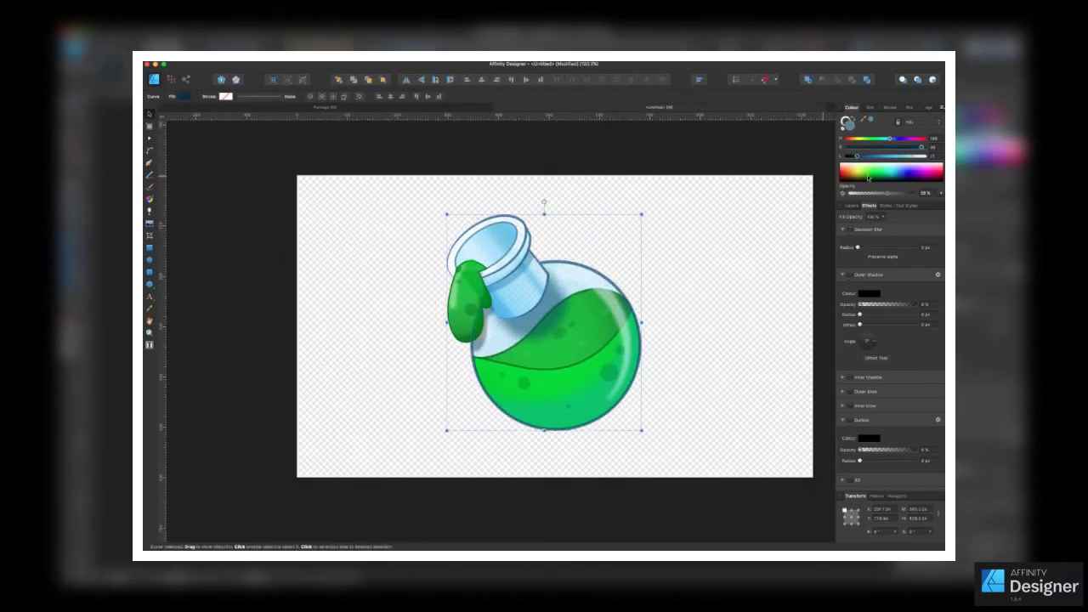
{"action": "left_click_drag", "start_coordinate": [857, 157], "coordinate": [866, 156]}
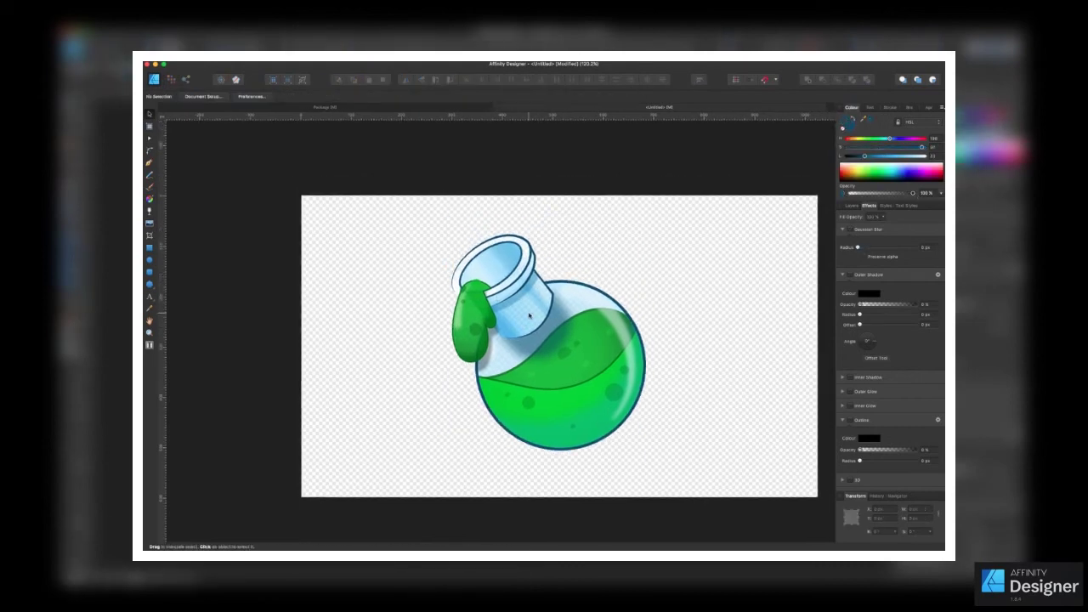
Increase the white Outline effect radius around the whole potion for a sticker border.
{"action": "scroll", "coordinate": [529, 316], "scroll_direction": "up", "scroll_amount": 5}
{"action": "left_click", "coordinate": [452, 361]}
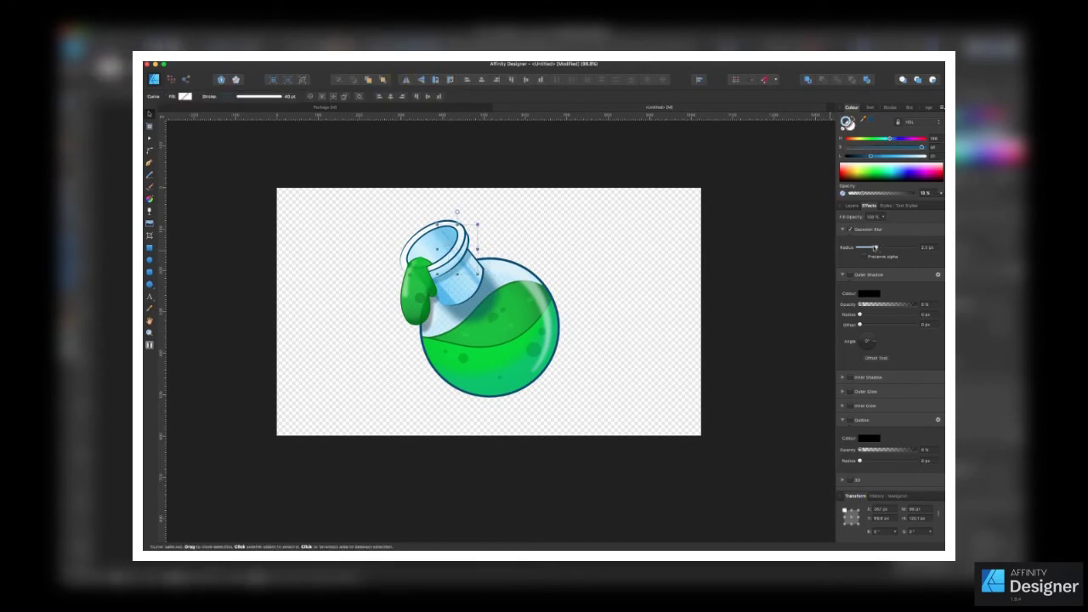
{"action": "key", "text": "super+d"}
{"action": "left_click", "coordinate": [432, 252]}
{"action": "left_click", "coordinate": [506, 328]}
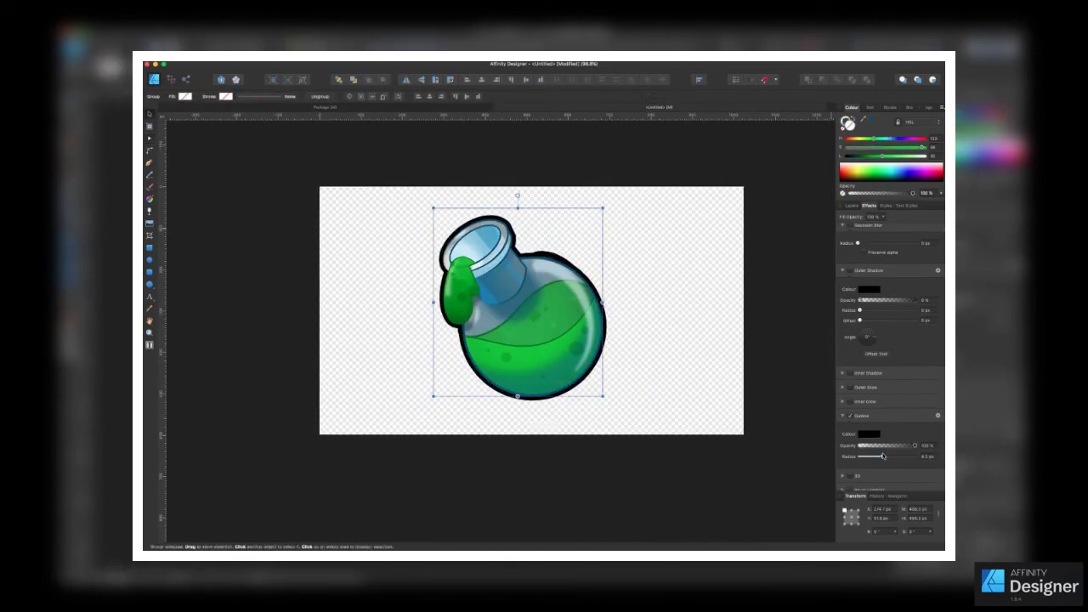
{"action": "left_click_drag", "start_coordinate": [877, 457], "coordinate": [882, 459]}
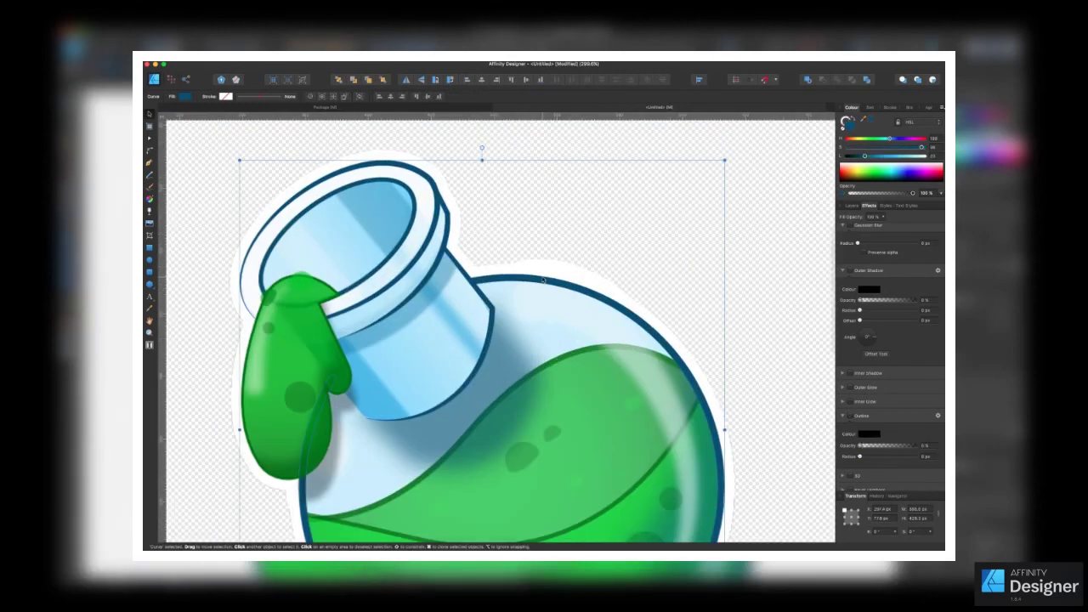
{"action": "left_click", "coordinate": [527, 305]}
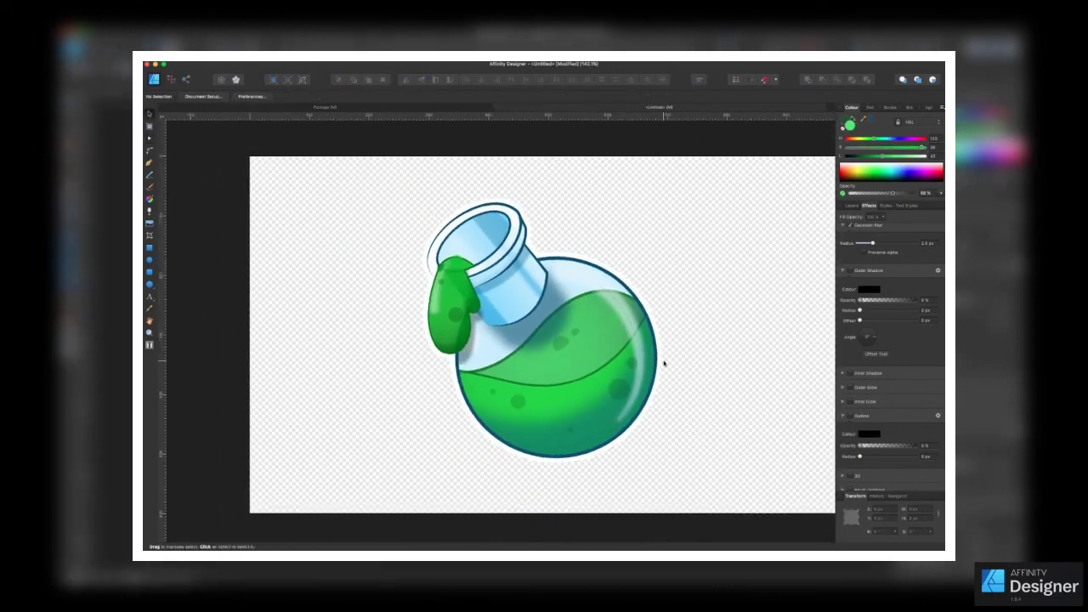
{"action": "scroll", "coordinate": [710, 287], "scroll_direction": "down", "scroll_amount": 3}
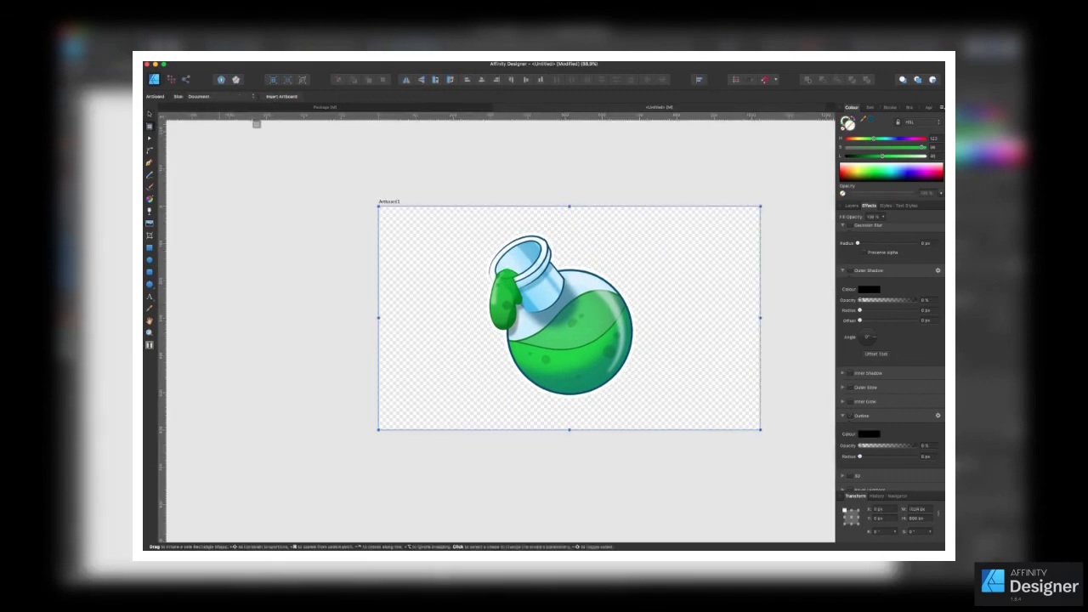
Set the Artboard1 fill to orange using the Colour panel sliders.
{"action": "left_click_drag", "start_coordinate": [882, 155], "coordinate": [884, 154]}
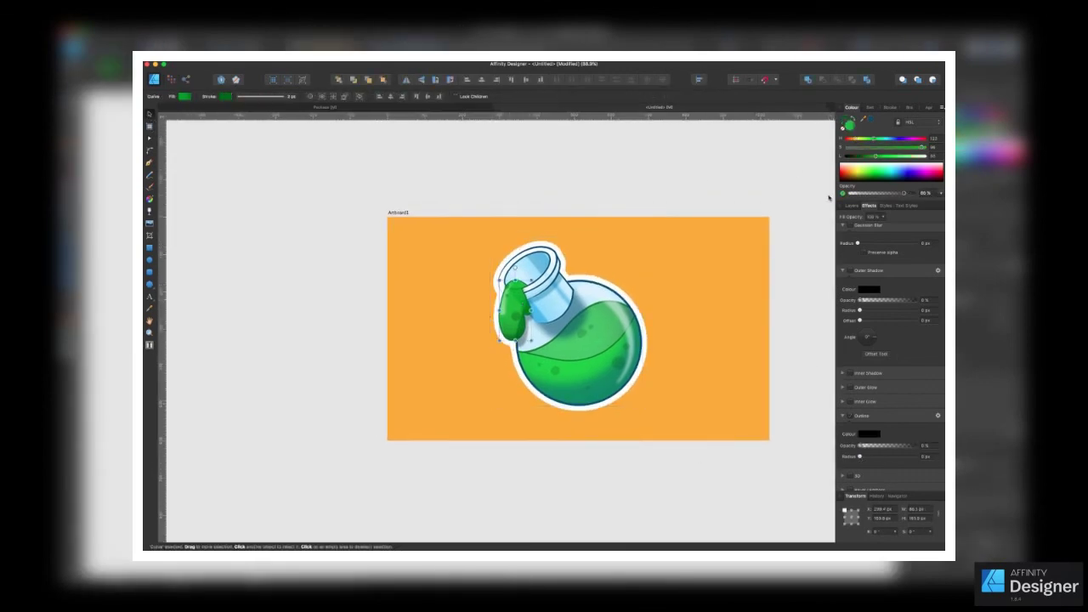
{"action": "left_click", "coordinate": [852, 107]}
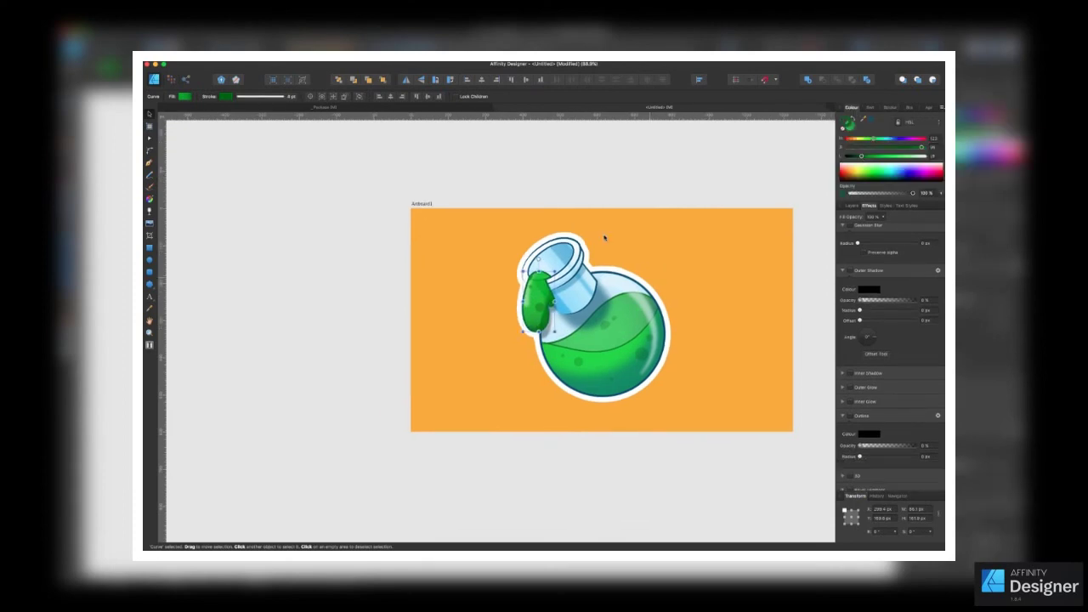
{"action": "scroll", "coordinate": [617, 263], "scroll_direction": "up", "scroll_amount": 3}
{"action": "scroll", "coordinate": [525, 295], "scroll_direction": "down", "scroll_amount": 2}
{"action": "left_click", "coordinate": [526, 295]}
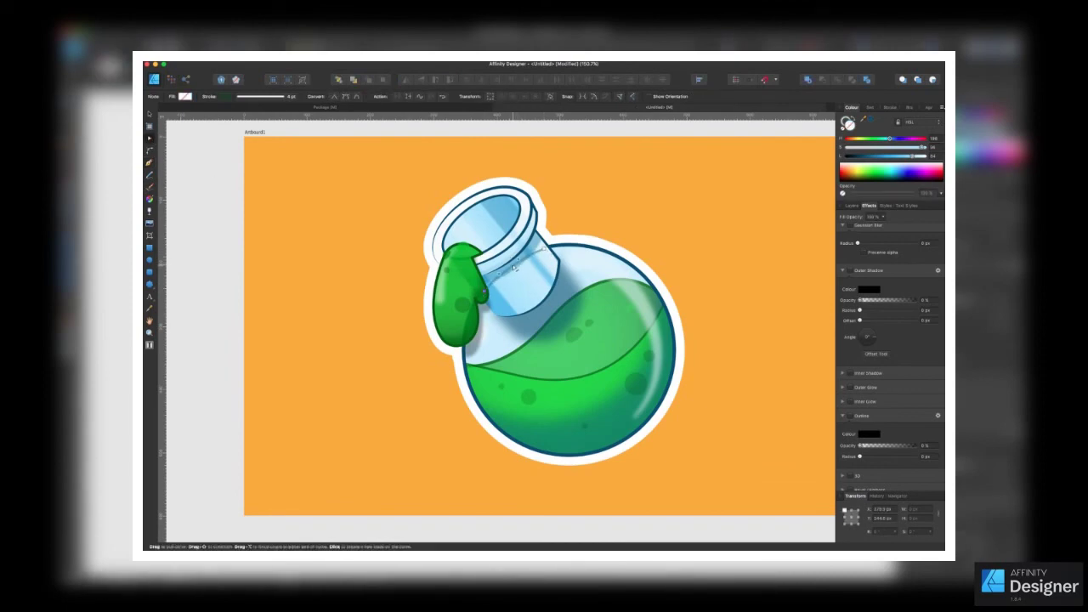
Group the green drip's pieces together with Ctrl+G.
{"action": "key", "text": "a"}
{"action": "key", "text": "v"}
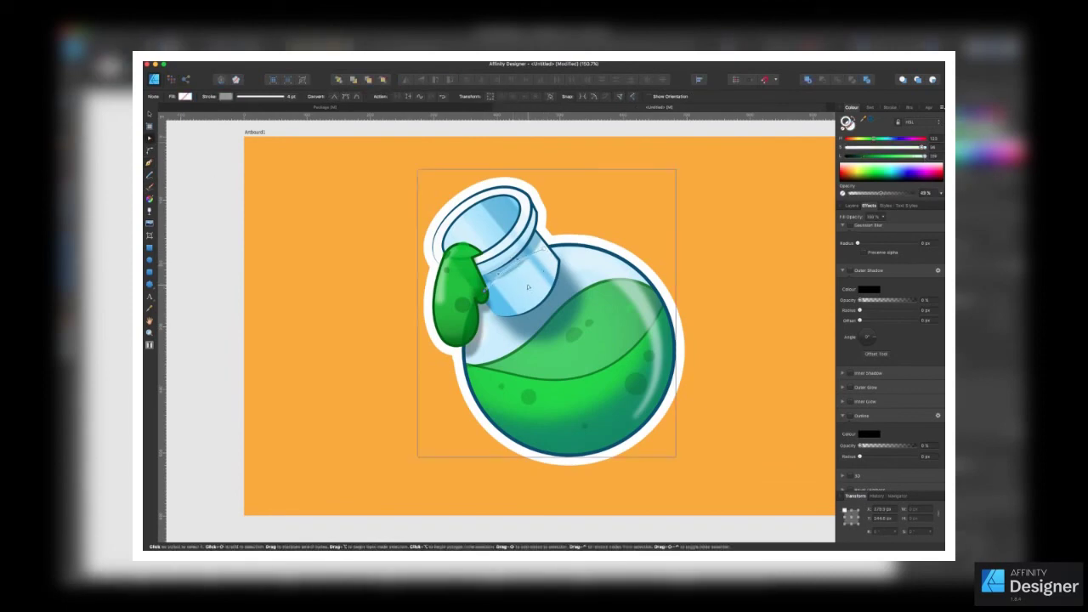
{"action": "key", "text": "Escape"}
{"action": "left_click", "coordinate": [521, 290]}
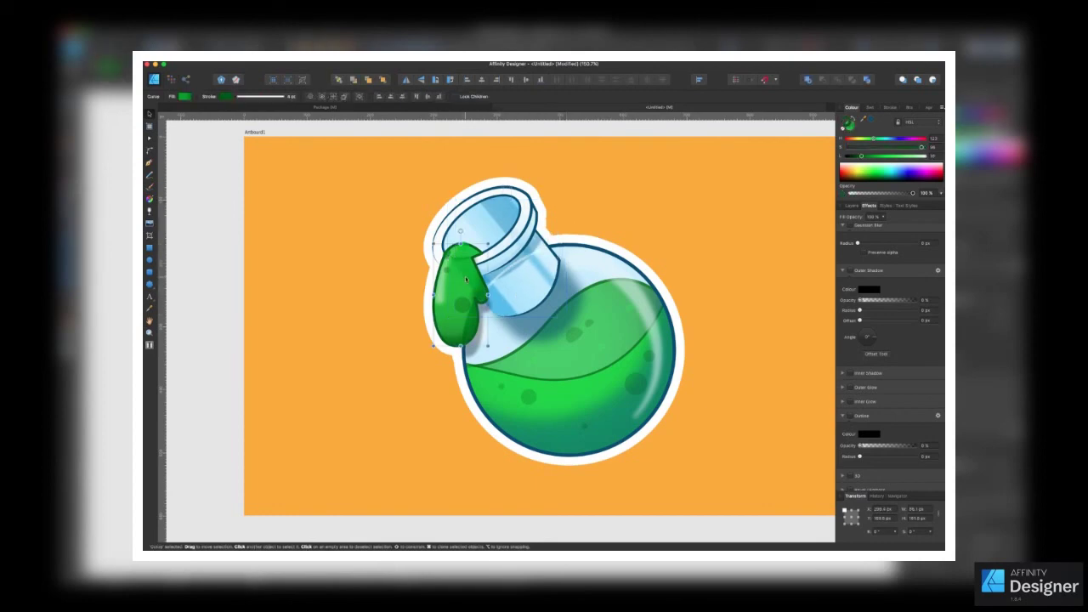
{"action": "left_click", "coordinate": [465, 247]}
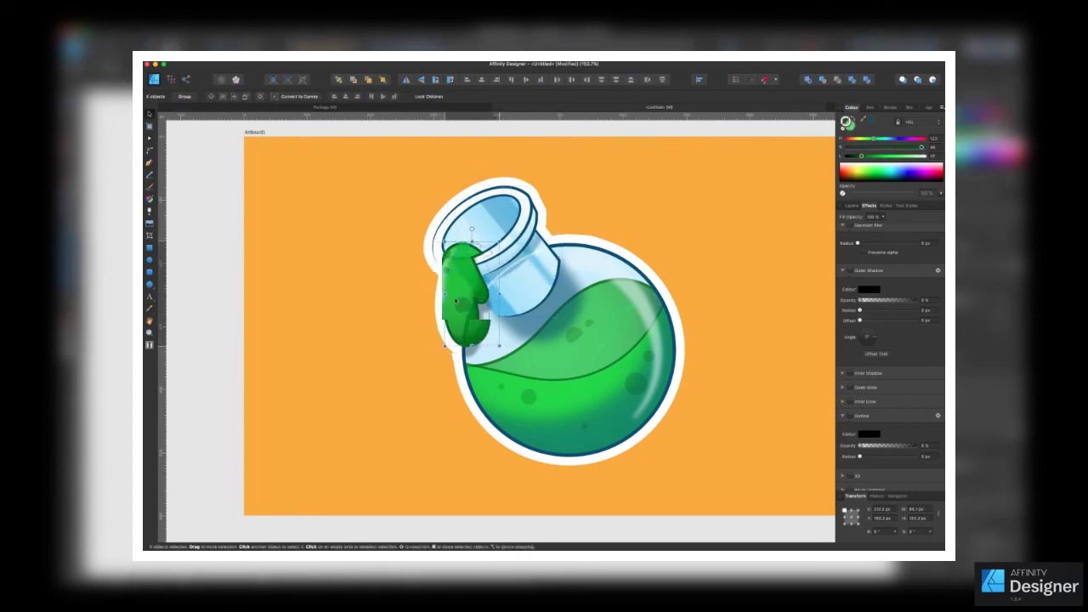
{"action": "key", "text": "ctrl+g"}
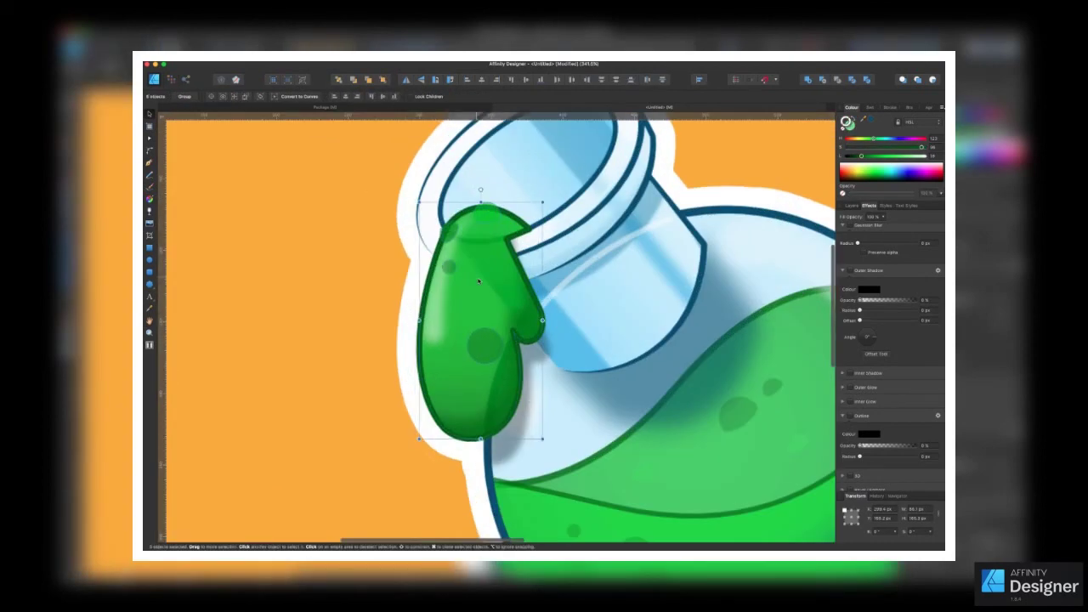
{"action": "left_click", "coordinate": [434, 205]}
Lower a bottle-neck curve's opacity from 48% to 37%, then reselect the drip.
{"action": "left_click", "coordinate": [537, 266]}
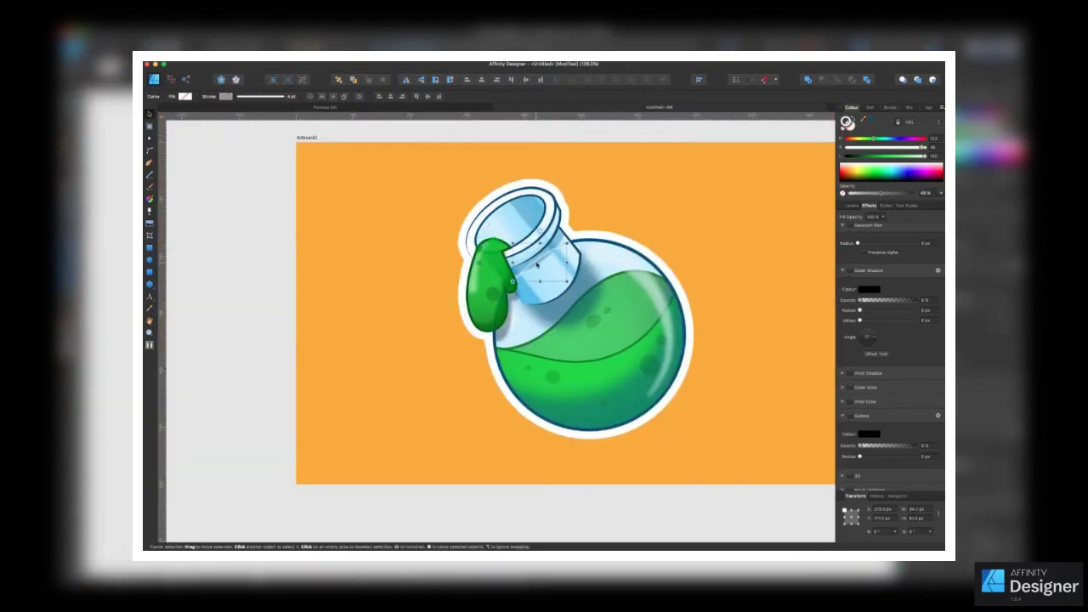
{"action": "left_click", "coordinate": [851, 206]}
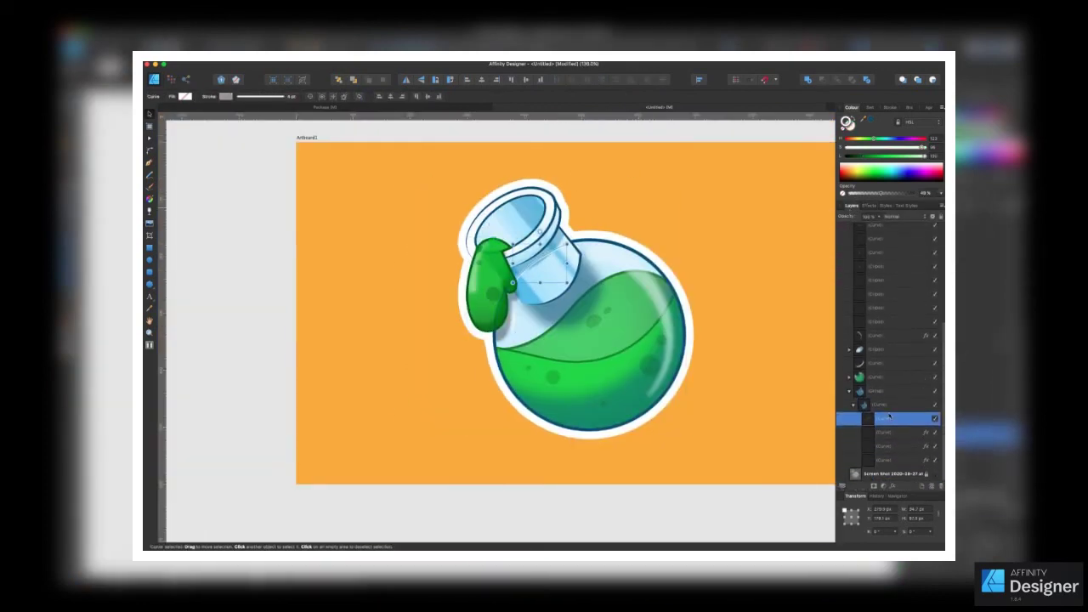
{"action": "left_click", "coordinate": [884, 447]}
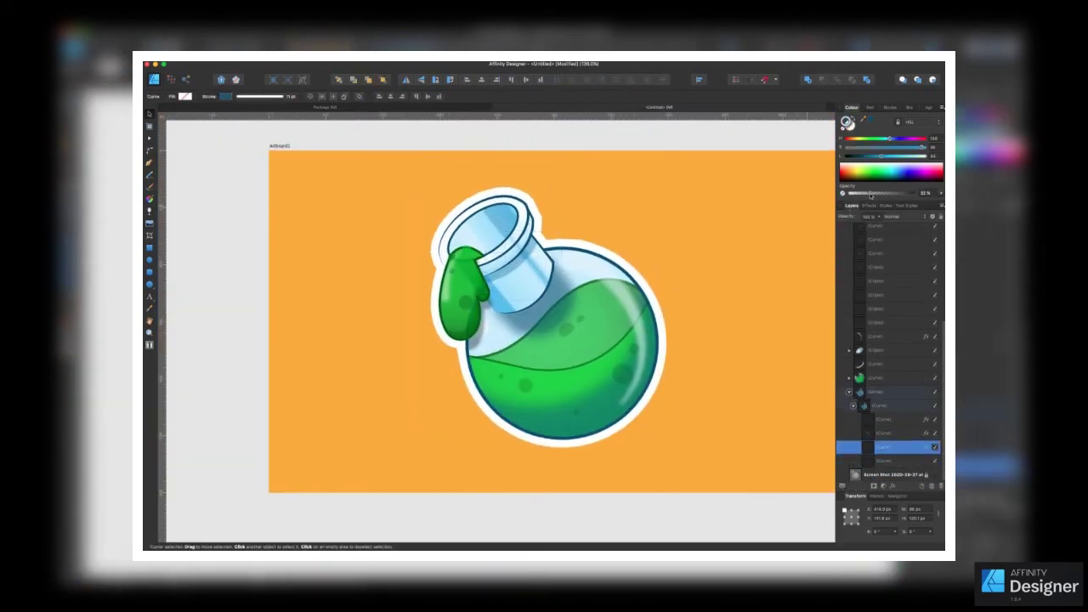
{"action": "left_click_drag", "start_coordinate": [879, 194], "coordinate": [872, 194]}
{"action": "left_click", "coordinate": [869, 206]}
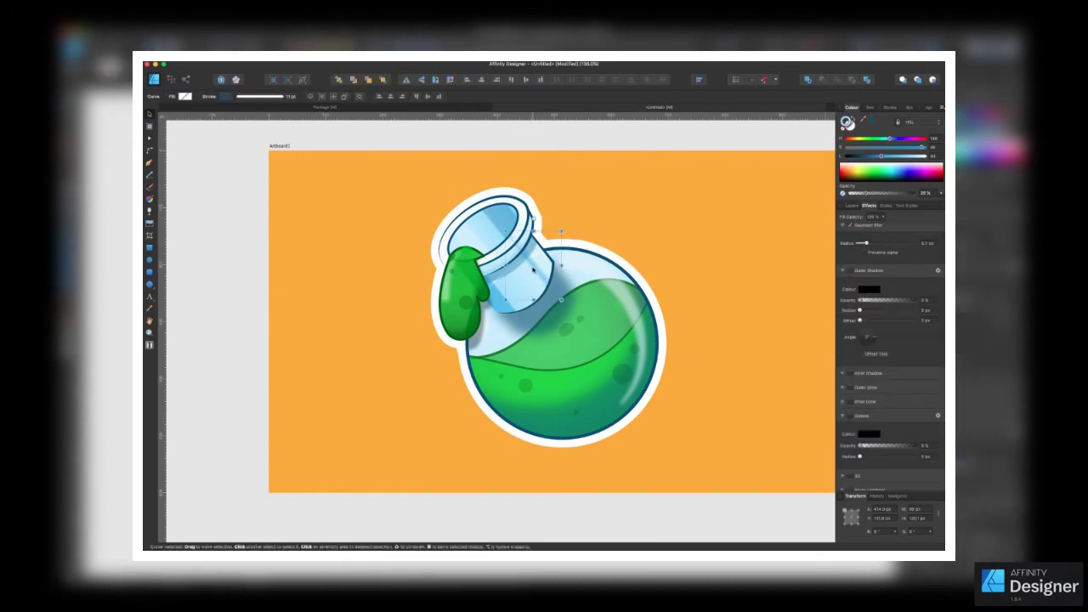
{"action": "left_click", "coordinate": [705, 139]}
{"action": "scroll", "coordinate": [688, 212], "scroll_direction": "down", "scroll_amount": 5}
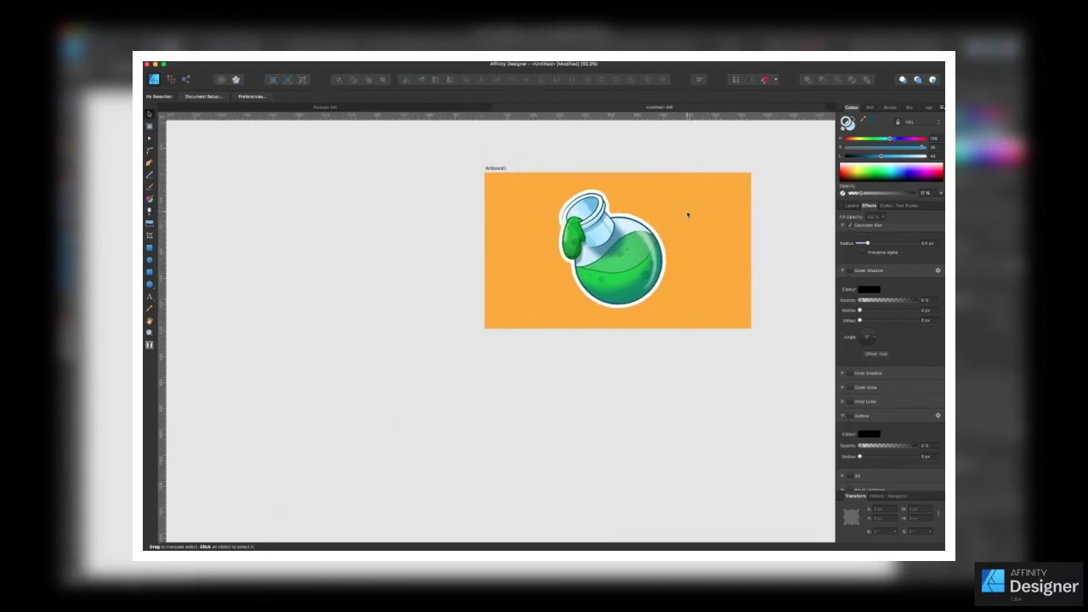
{"action": "left_click", "coordinate": [566, 319]}
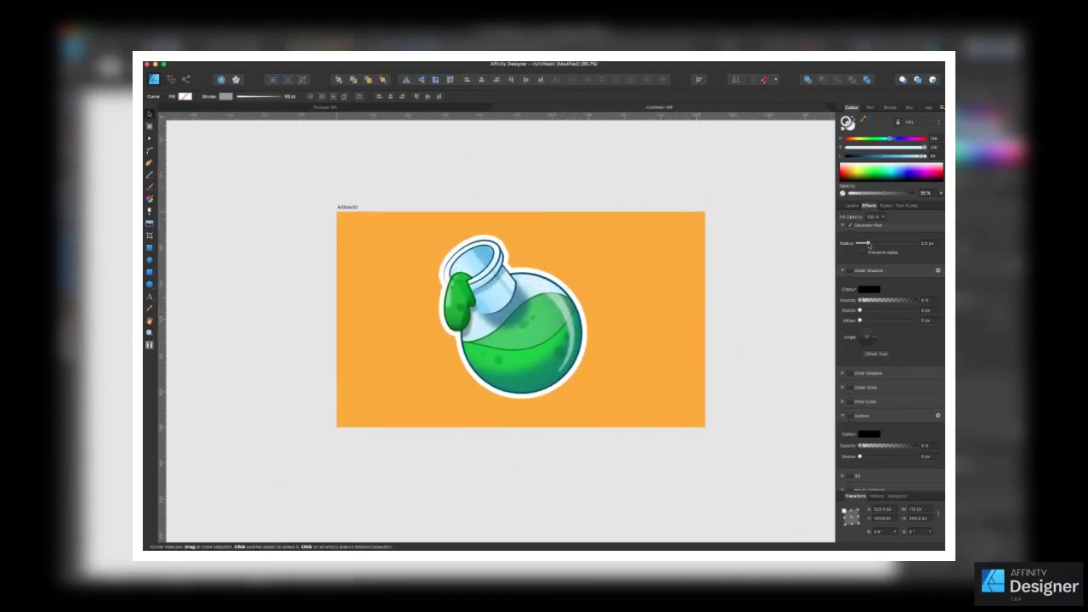
{"action": "left_click", "coordinate": [539, 374]}
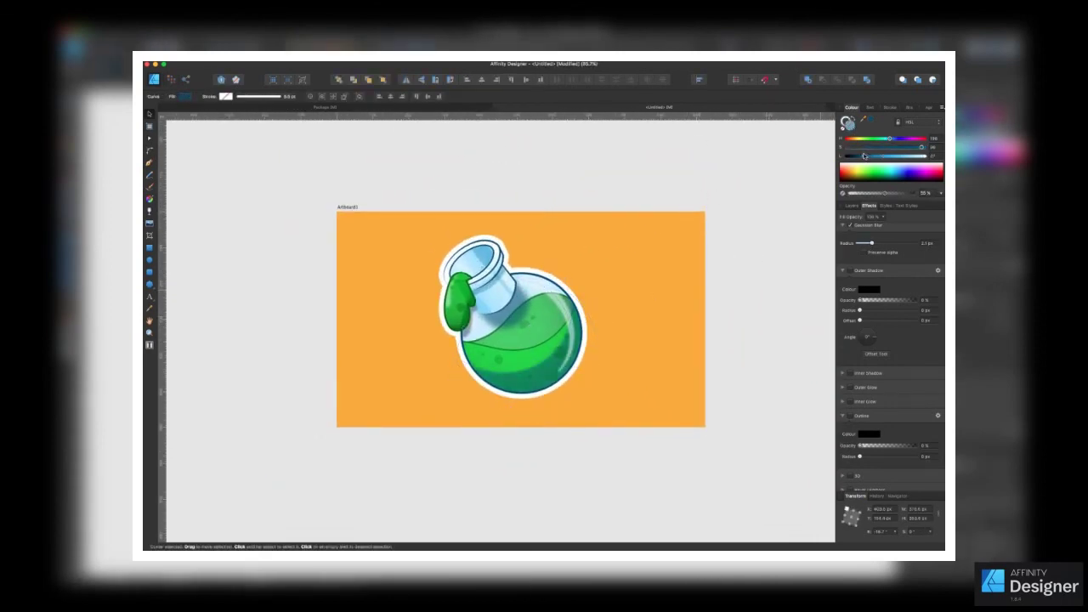
{"action": "left_click", "coordinate": [573, 208]}
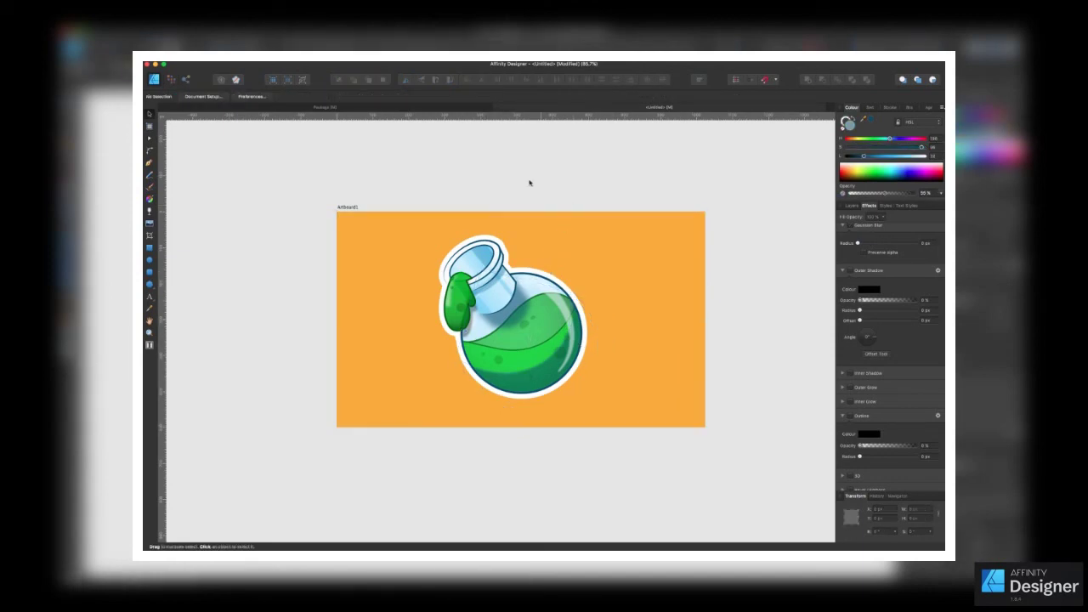
{"action": "left_click", "coordinate": [464, 315]}
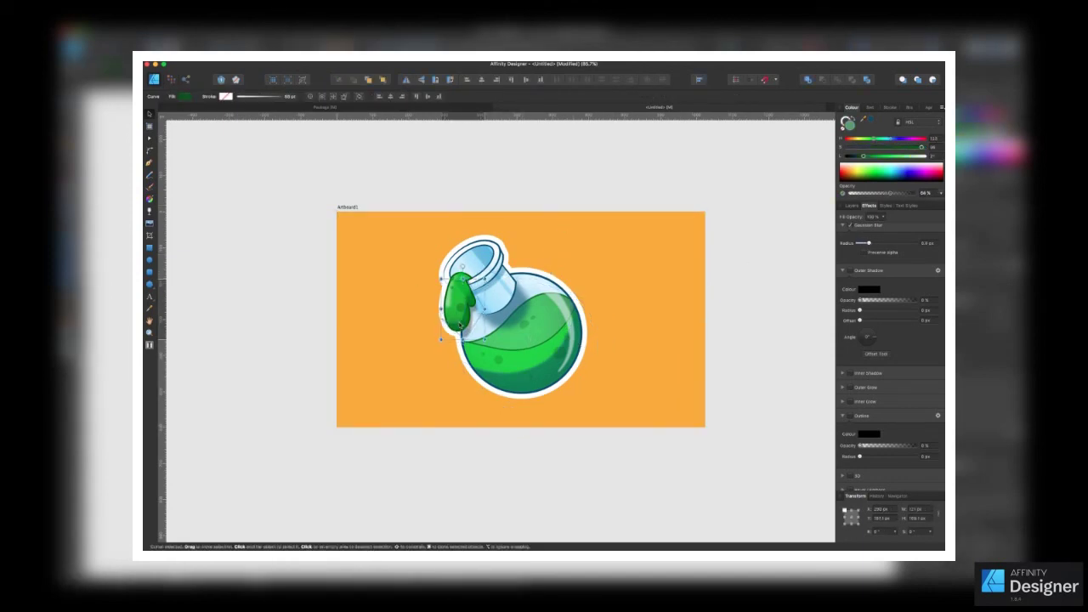